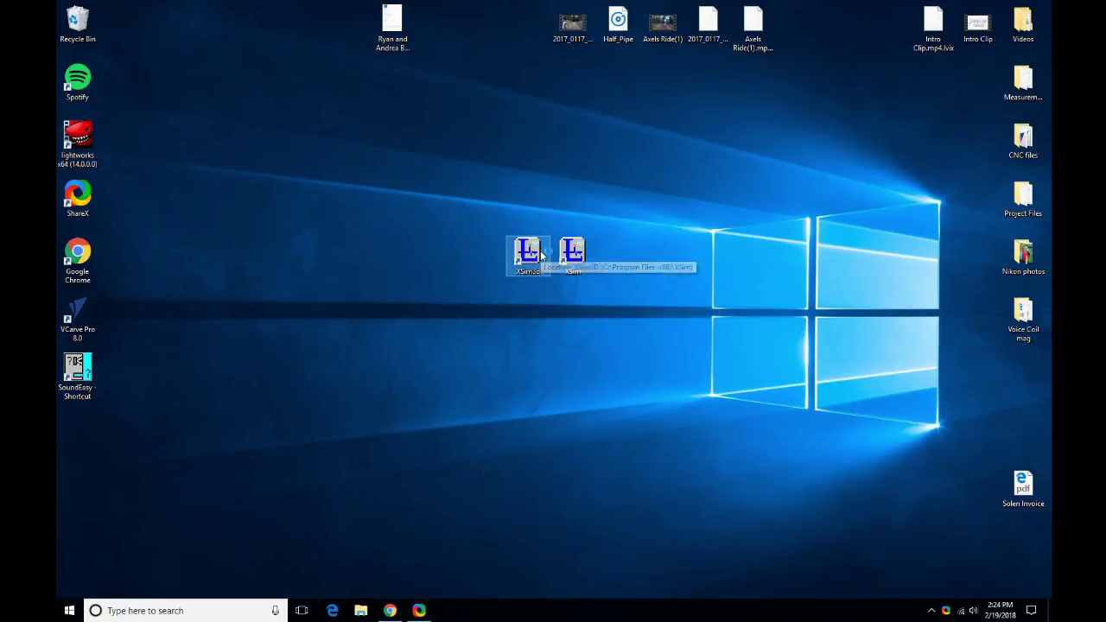
Launch XSim3D and widen the schematic window slightly over the graph windows.
double_click(524, 268)
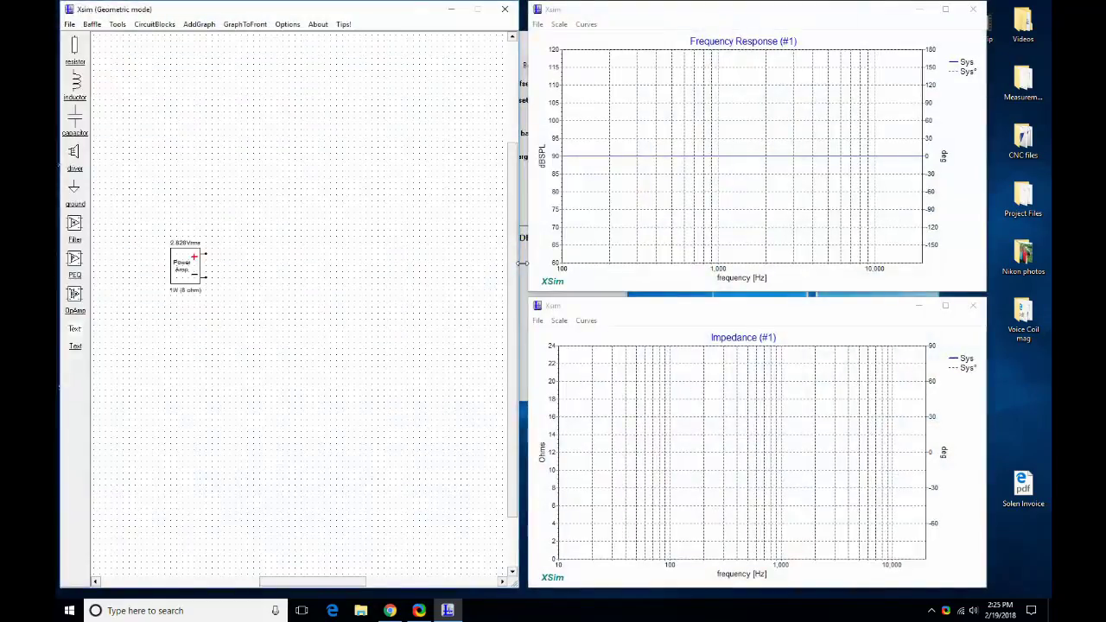
left_click_drag(519, 266, 538, 266)
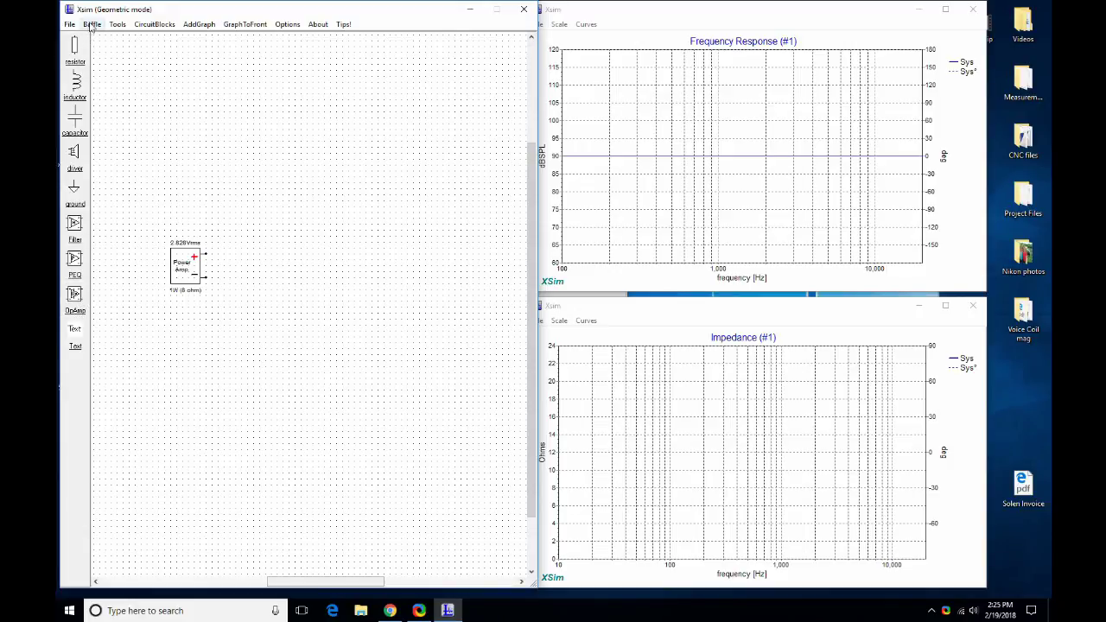
View the baffle orientation and geometry setup windows, and close both without changes.
left_click(118, 24)
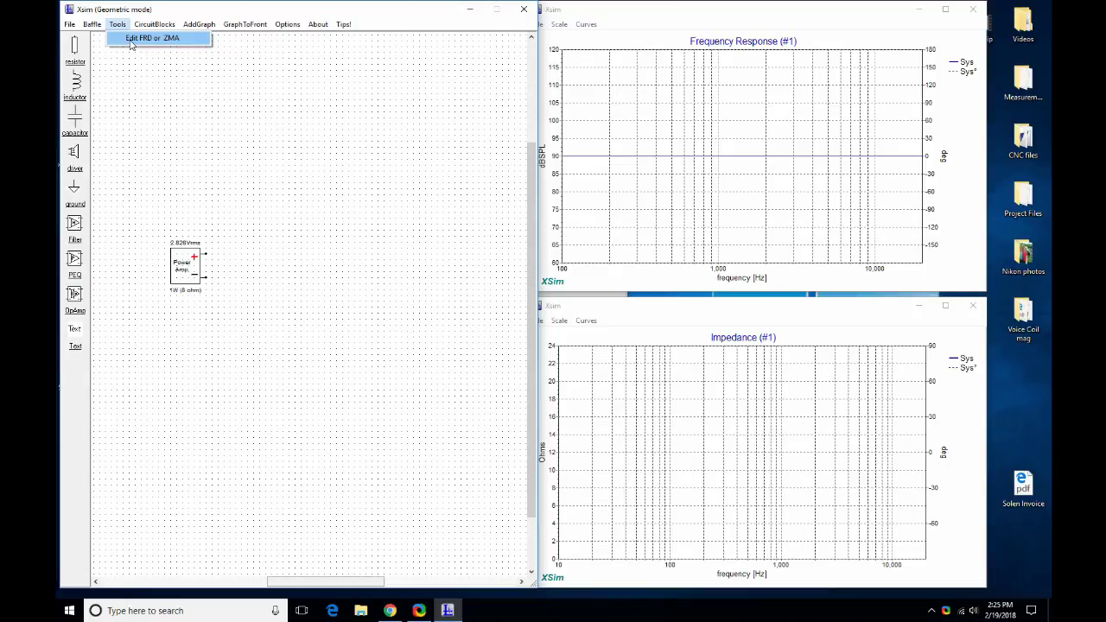
left_click(91, 25)
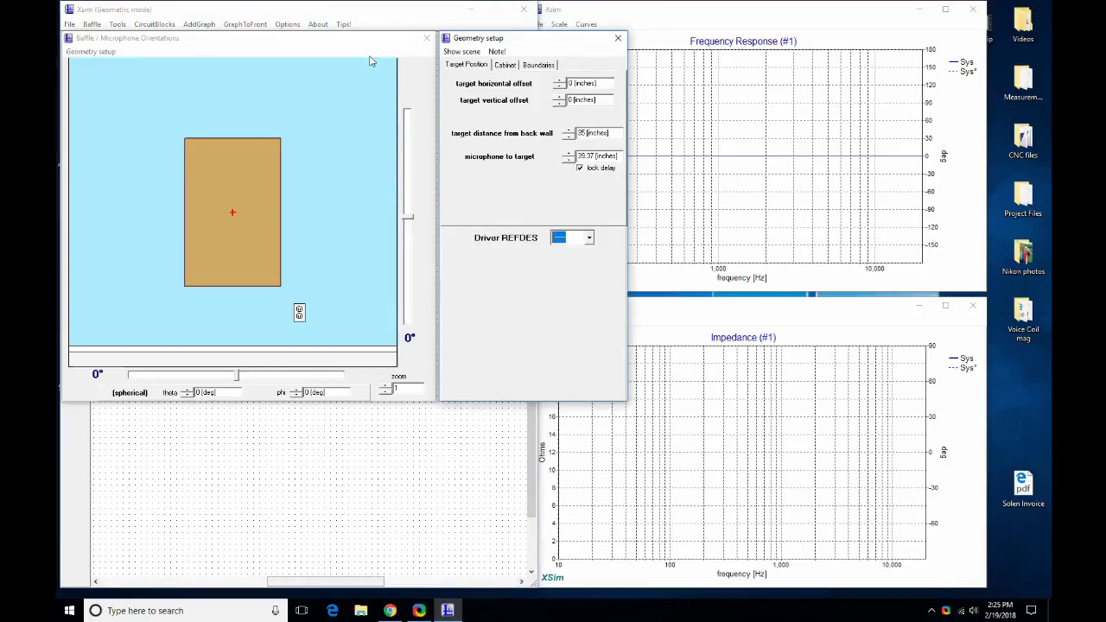
left_click(426, 38)
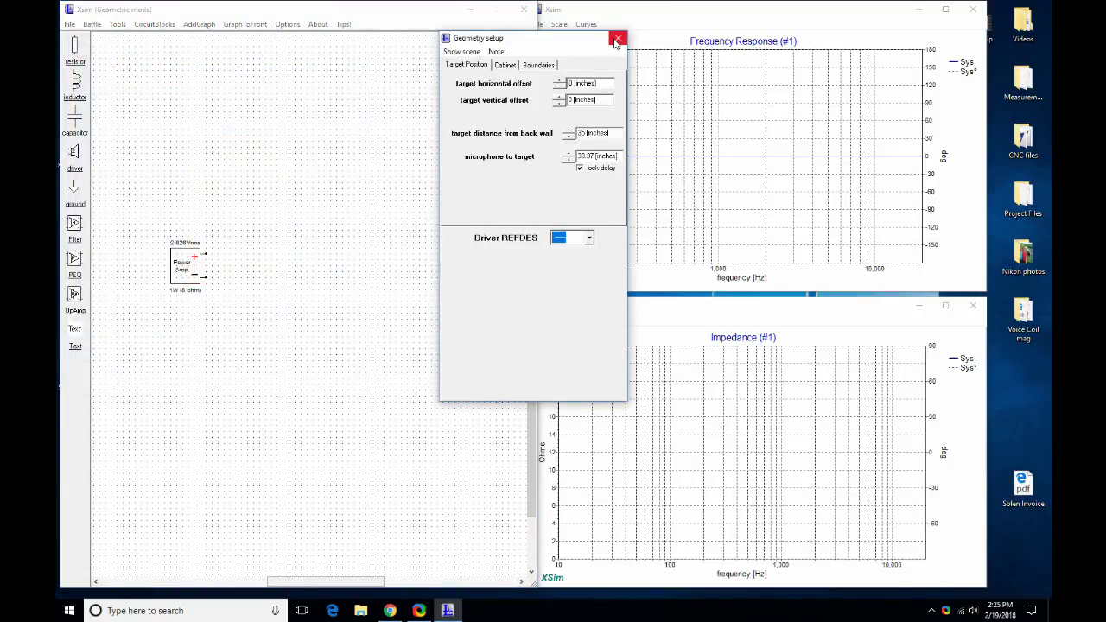
left_click(617, 40)
Place a PEQ block at the power amp's output, and a filter followed by a PEQ farther along the same row.
left_click(75, 260)
left_click(227, 267)
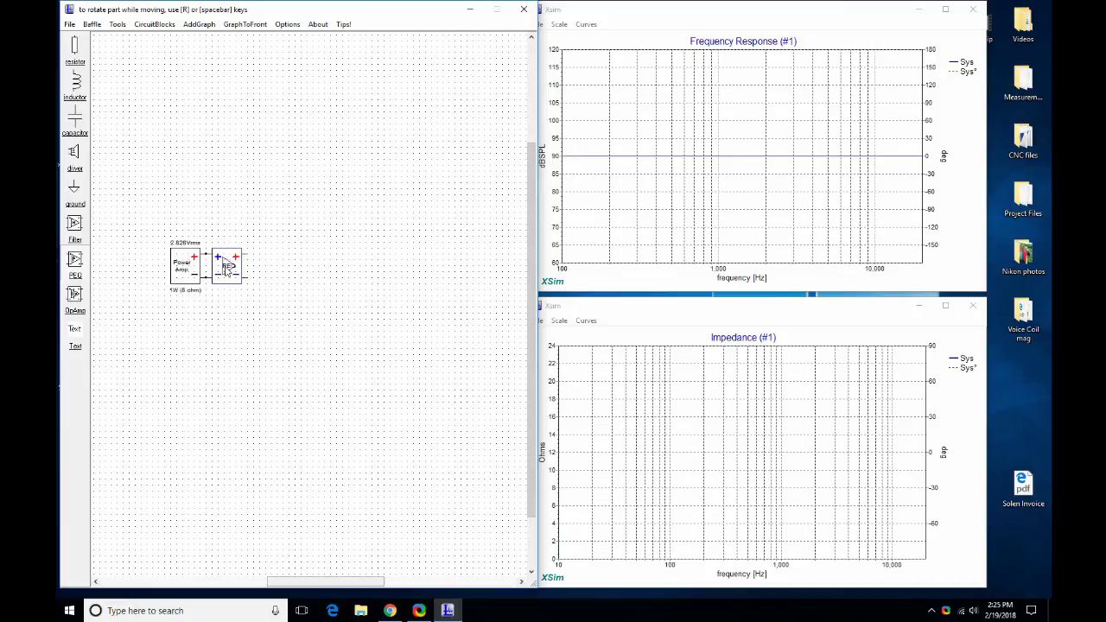
left_click(76, 226)
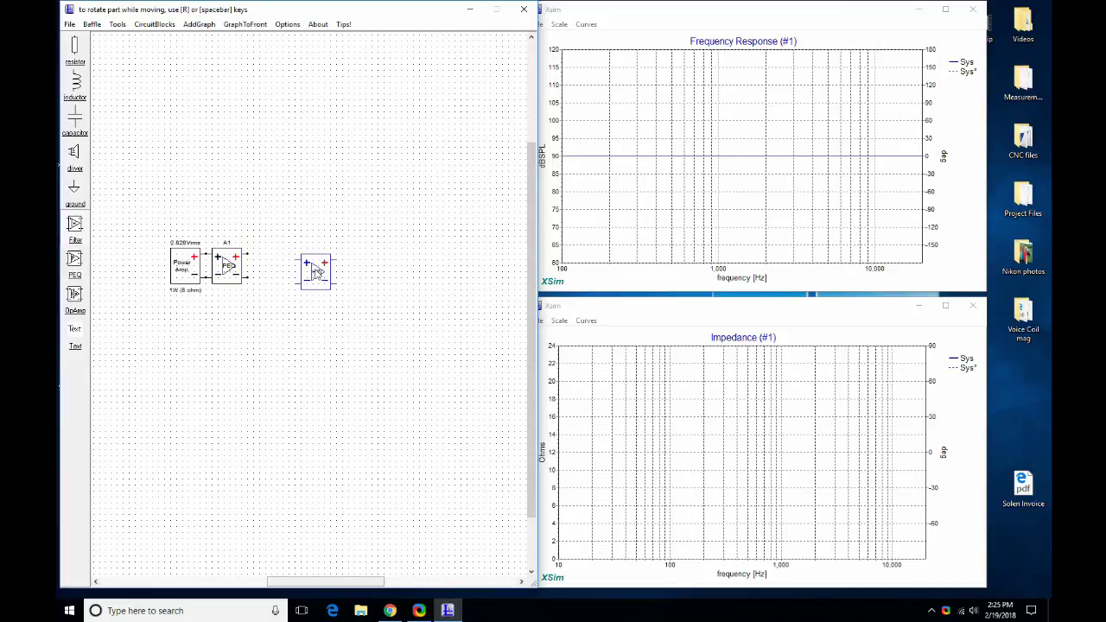
left_click(320, 269)
left_click(77, 271)
left_click(363, 268)
Place a second filter and PEQ pair directly below the first pair for the lower branch.
left_click(76, 227)
left_click(318, 337)
left_click(75, 259)
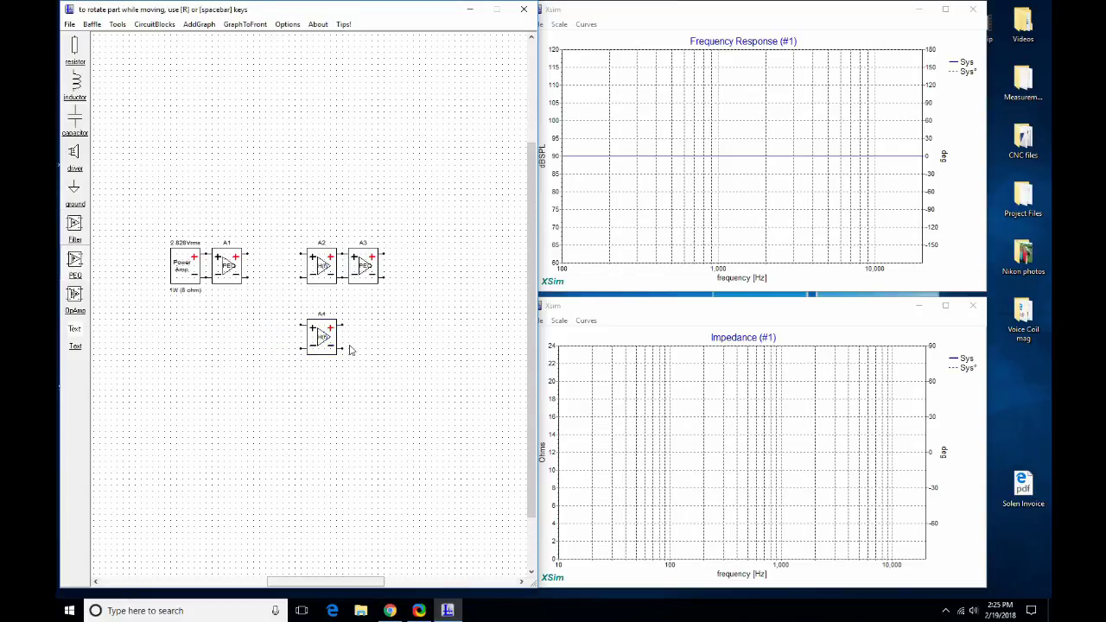
left_click(363, 337)
Ground the first PEQ's output, both filter inputs and the lower PEQ's output, and wire the first PEQ's output to both filters.
left_click(75, 188)
left_click(247, 283)
left_click(84, 190)
left_click(301, 282)
left_click(81, 195)
left_click(301, 354)
left_click(86, 197)
left_click(375, 347)
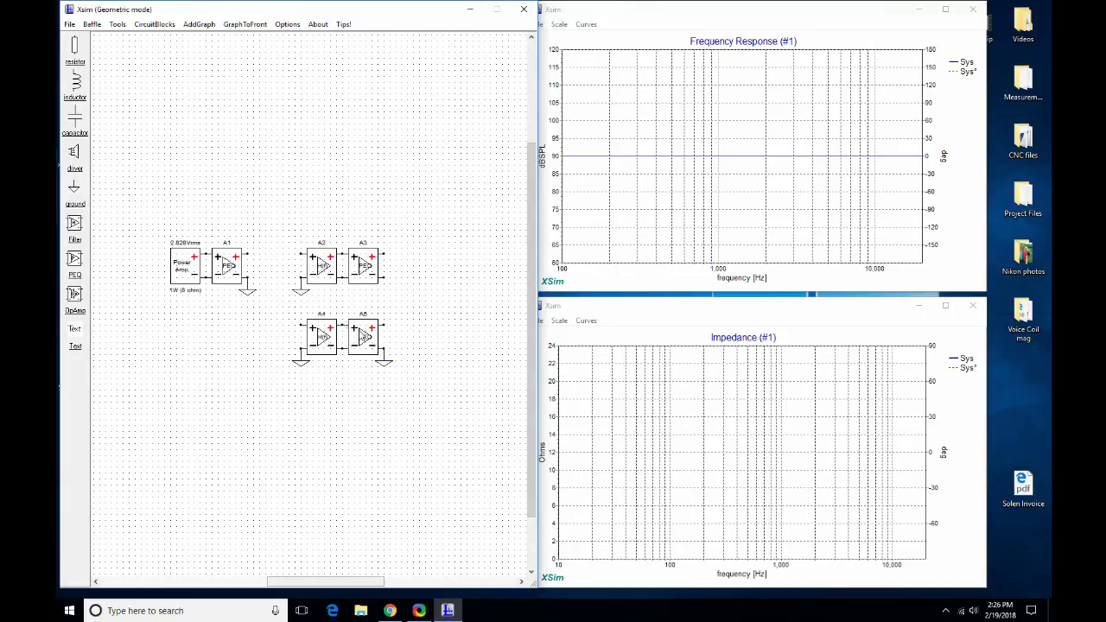
left_click_drag(248, 257, 301, 255)
left_click_drag(303, 331, 277, 269)
Place a driver beside the upper PEQ and ground the driver's negative terminal and the PEQ's negative output.
left_click(69, 154)
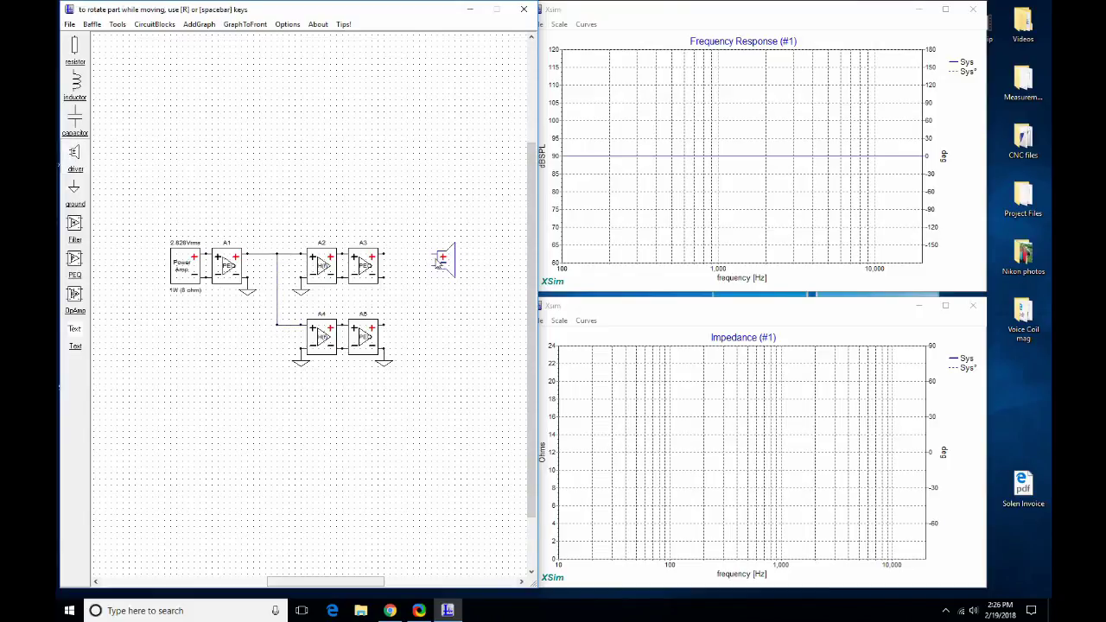
left_click(437, 263)
left_click(74, 187)
left_click(430, 273)
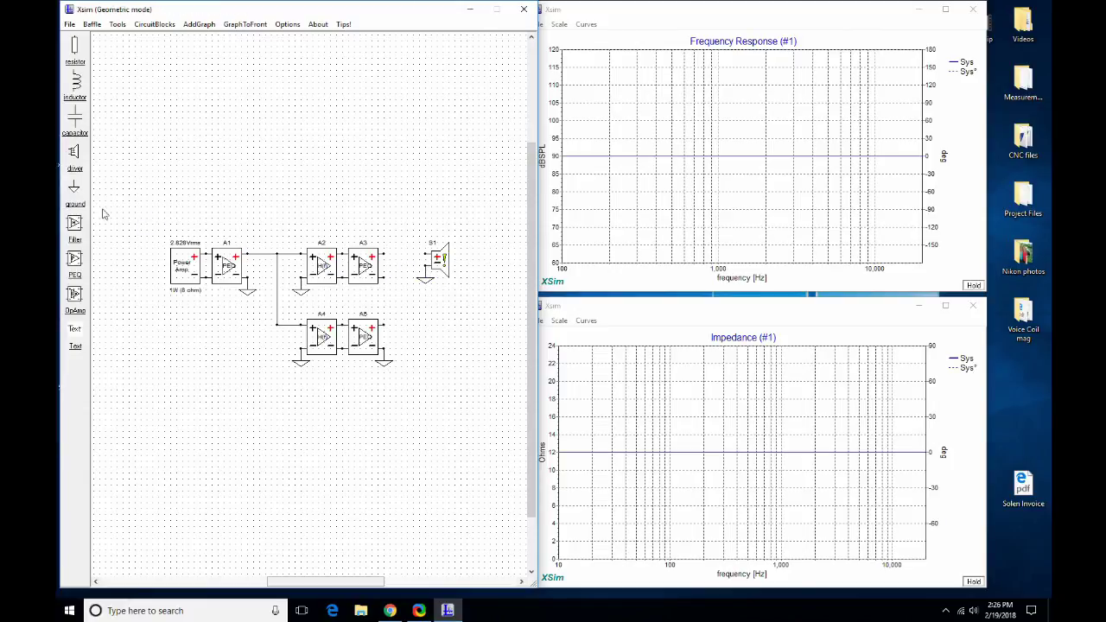
left_click(73, 187)
left_click(387, 284)
Place a second driver beside the lower PEQ and complete the wiring between both drivers and their PEQ outputs.
left_click(75, 154)
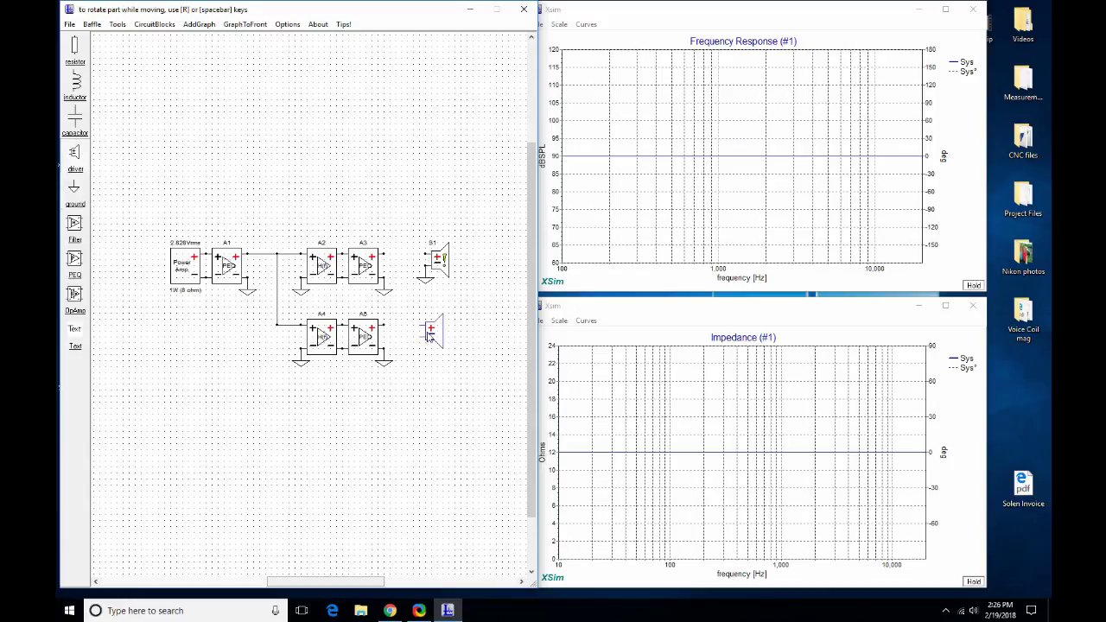
left_click(435, 337)
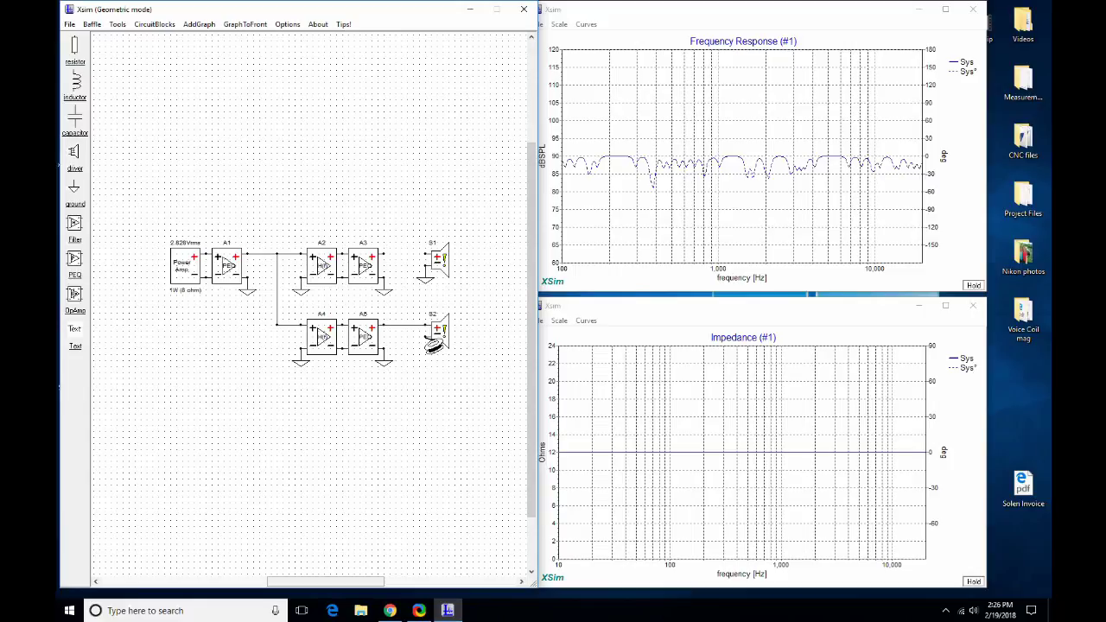
left_click_drag(434, 344, 387, 341)
left_click_drag(427, 261, 386, 256)
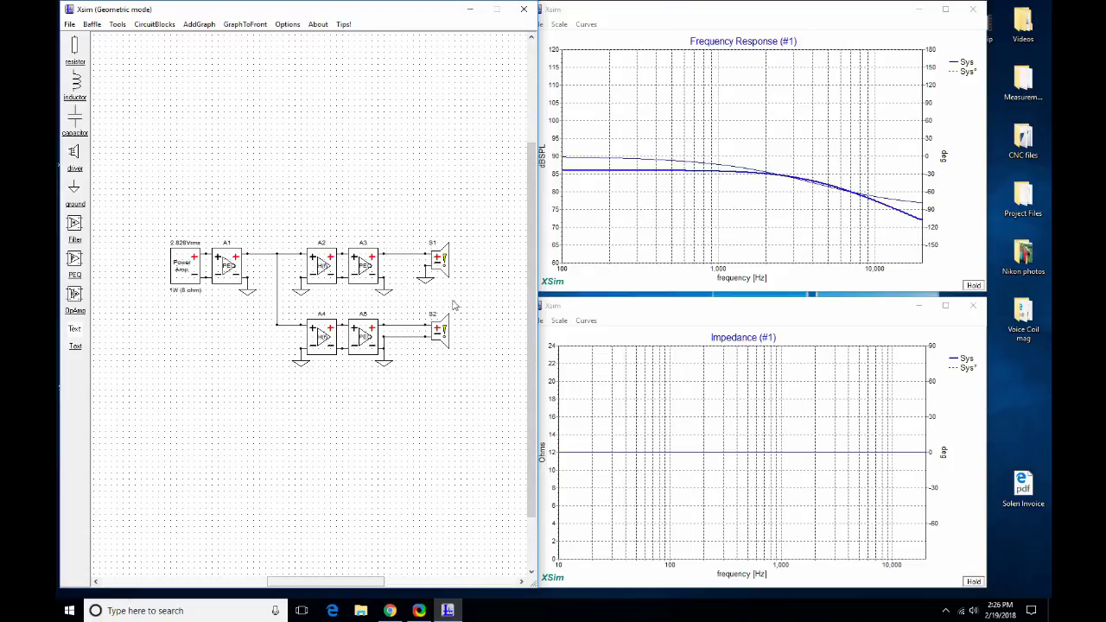
Load the Peerless XT25SC90-04 Sample 1 FRD and ZMA files into driver S1, using derived FRD phase.
right_click(439, 259)
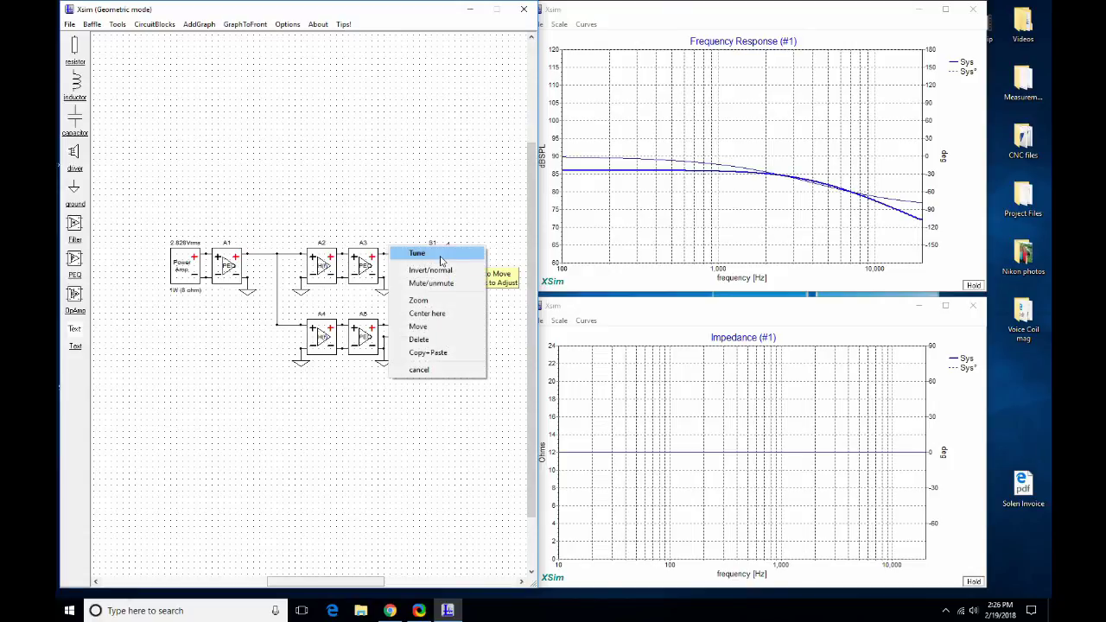
left_click(423, 248)
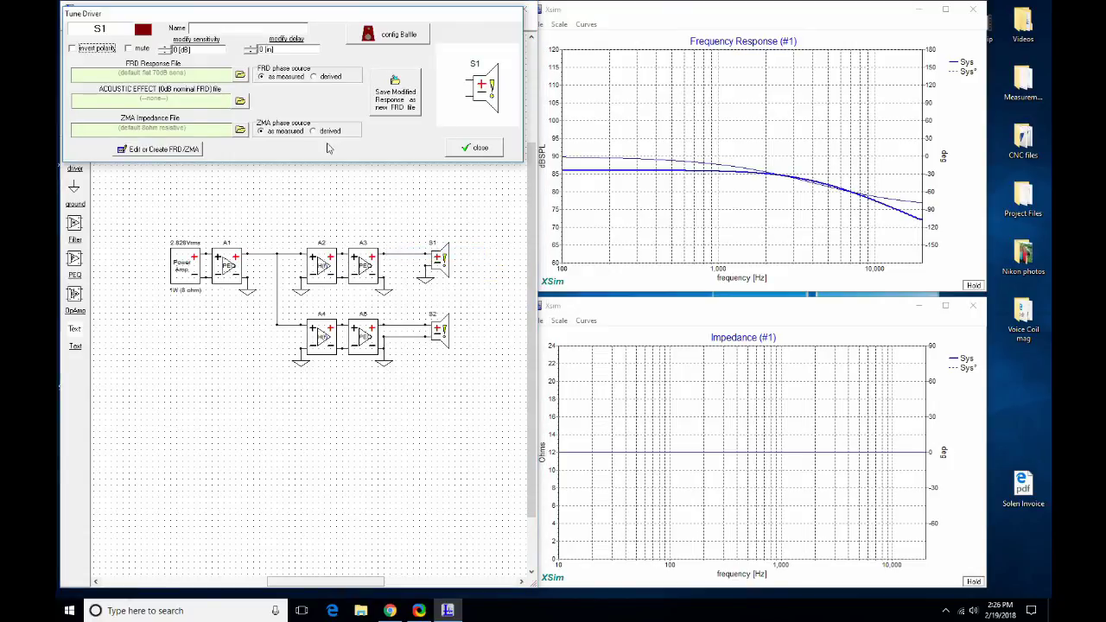
left_click(241, 76)
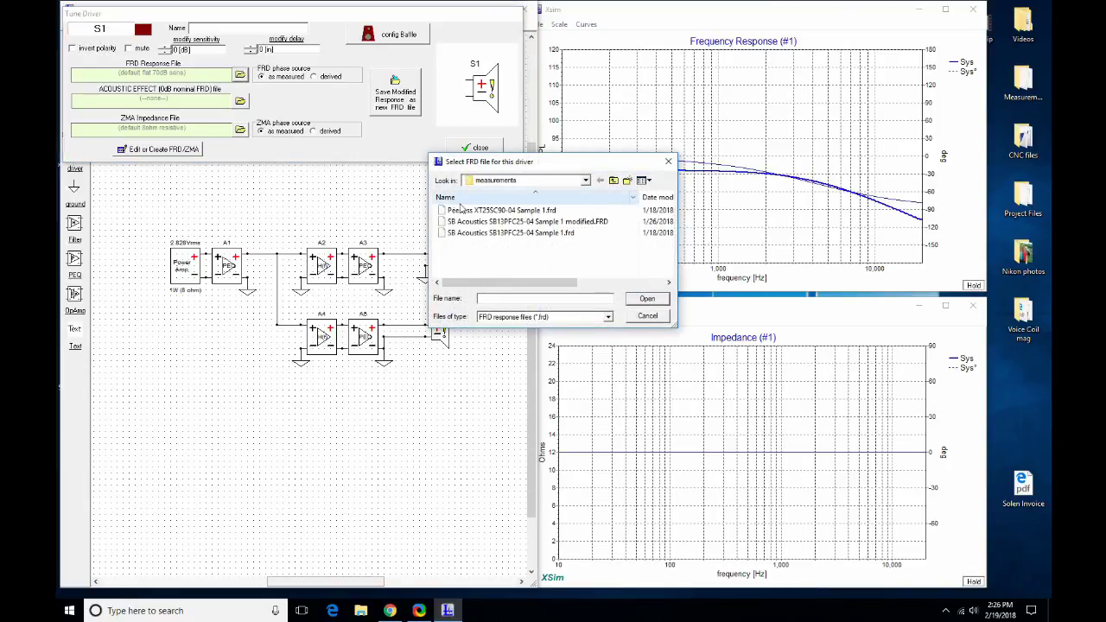
double_click(498, 210)
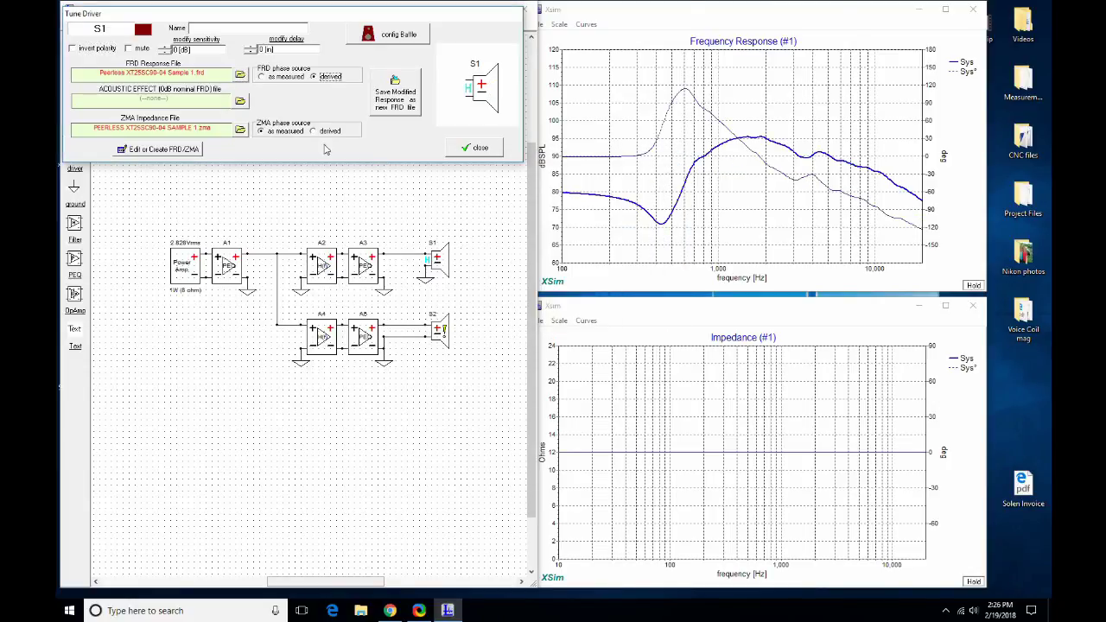
left_click(478, 149)
Load the SB Acoustics SB13PFC25-04 Sample 1 FRD and ZMA files into driver S2, using derived FRD phase.
right_click(445, 336)
left_click(441, 331)
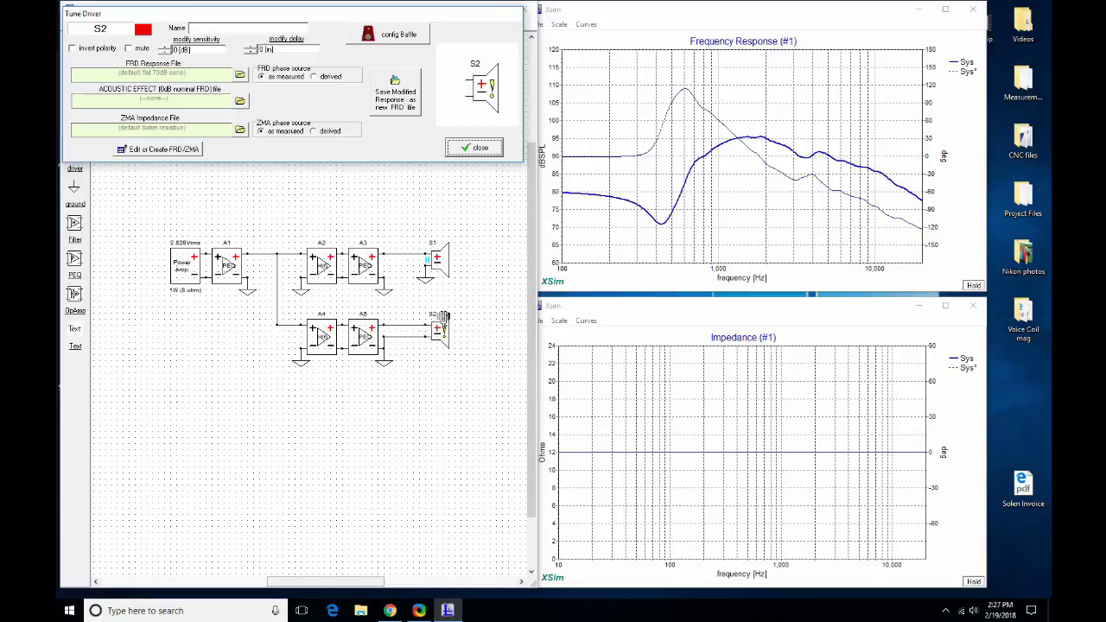
left_click(240, 74)
double_click(488, 233)
Remove the System curve from the Frequency Response graph.
left_click(586, 24)
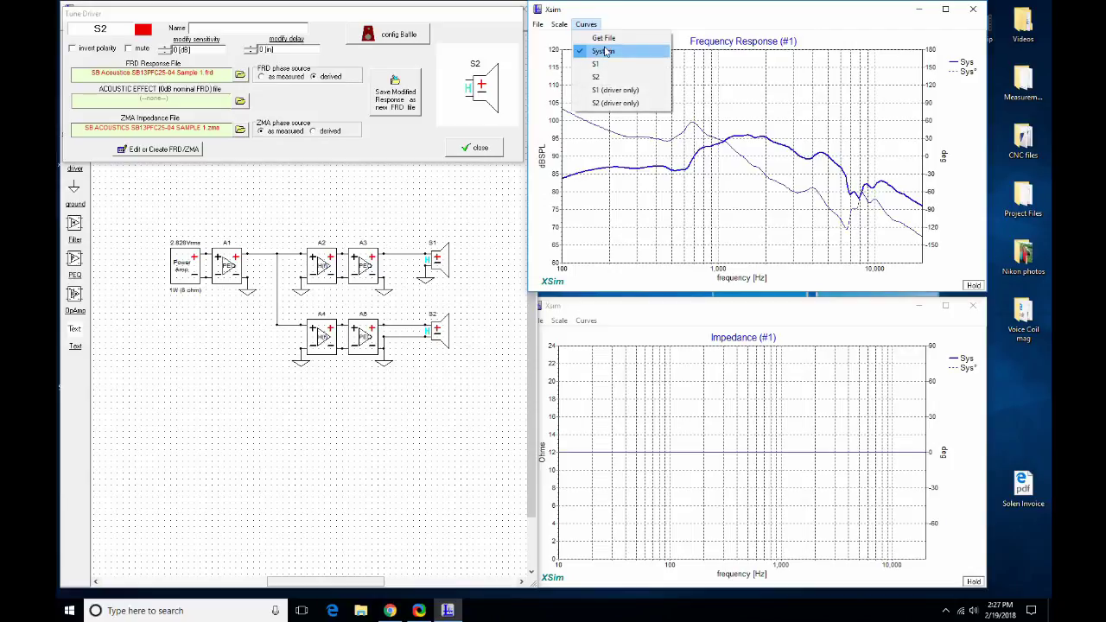
left_click(605, 52)
left_click(705, 39)
Add the S1 curve in red with its phase curve to the Frequency Response graph.
left_click(586, 24)
left_click(603, 66)
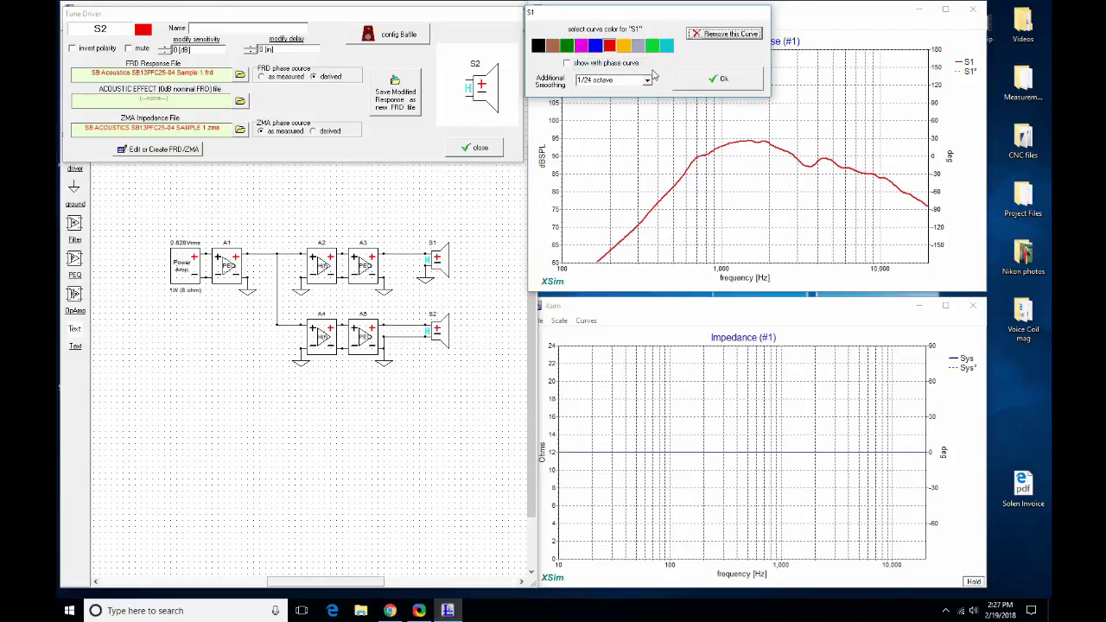
left_click(629, 64)
left_click(704, 76)
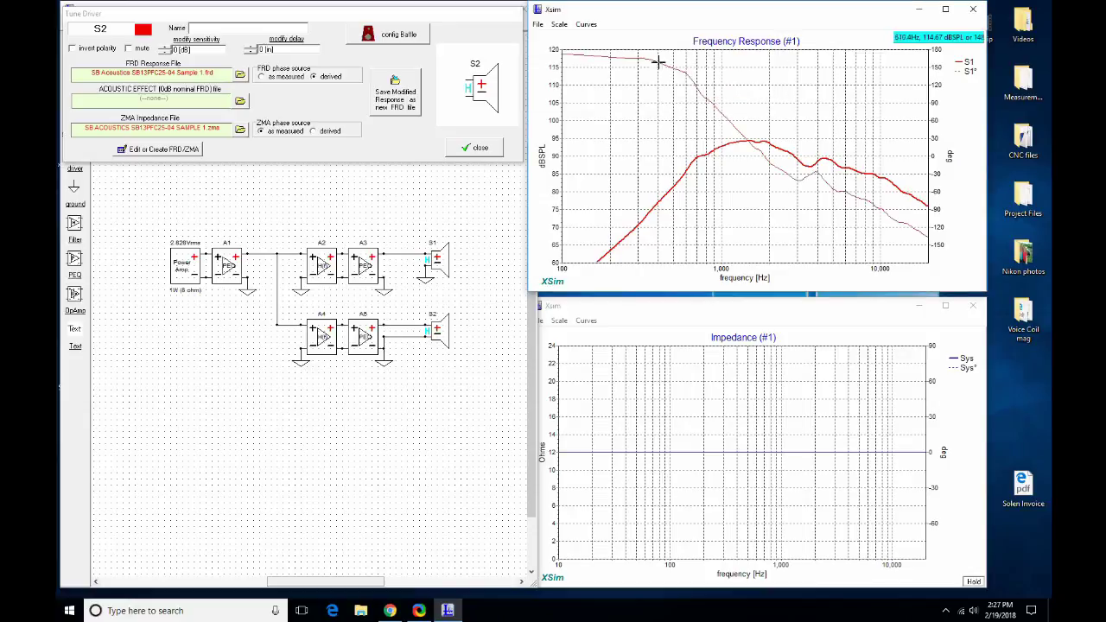
Add the S2 curve with its phase curve to the Frequency Response graph and colour it dark green.
left_click(586, 24)
left_click(625, 76)
left_click(602, 64)
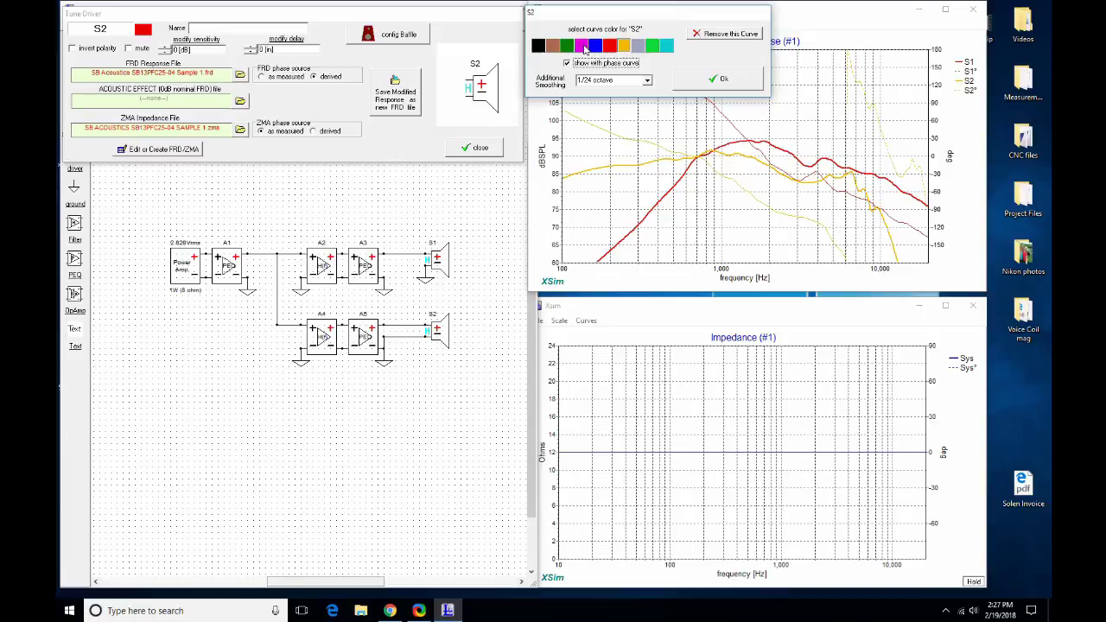
left_click(566, 45)
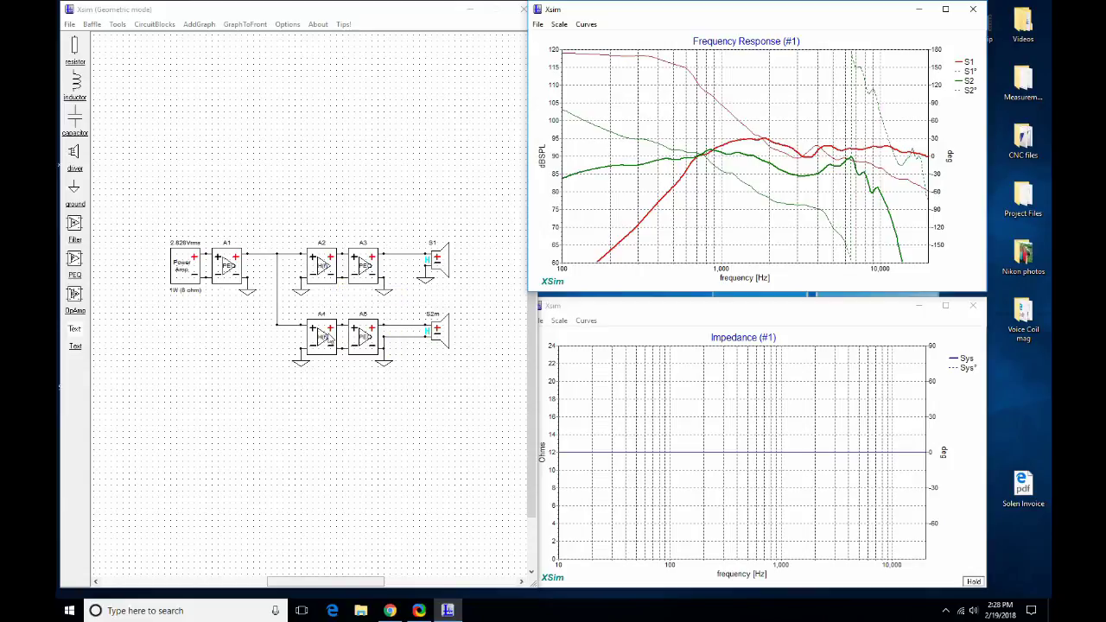
Open the lower branch's filter for tuning, try the Bessel shape, and set it to a Butterworth low pass.
right_click(329, 337)
left_click(328, 336)
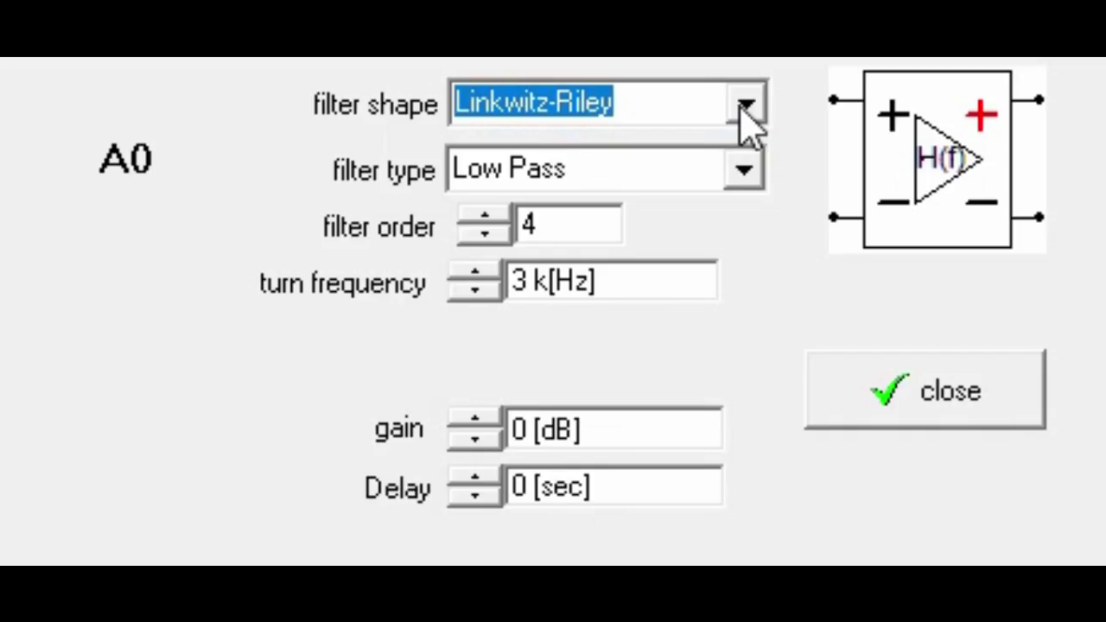
left_click(599, 270)
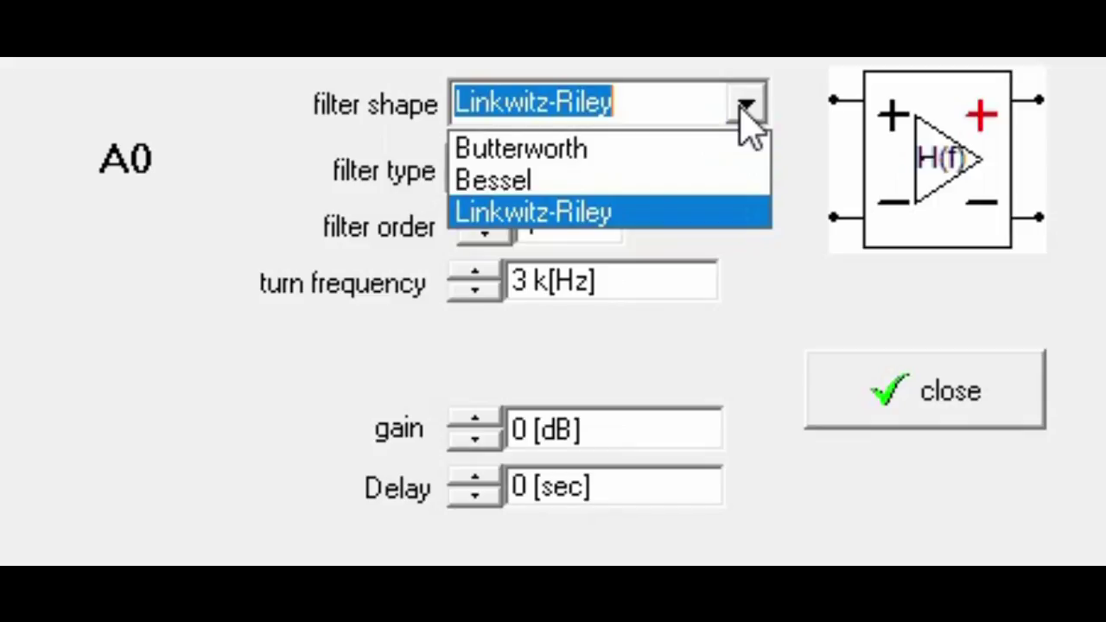
left_click(720, 181)
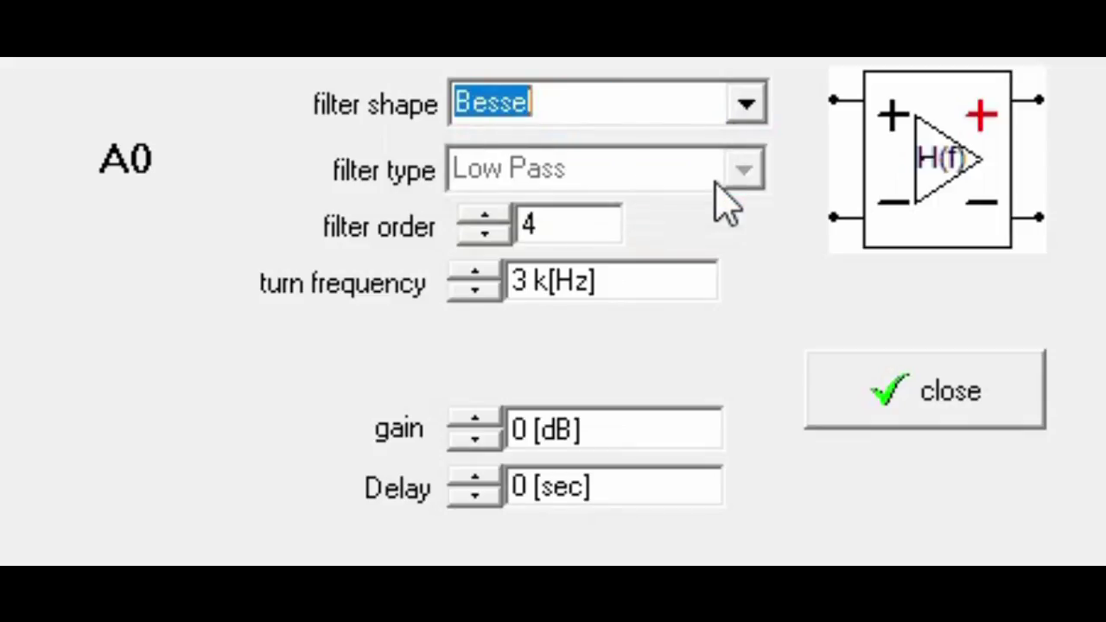
left_click(749, 104)
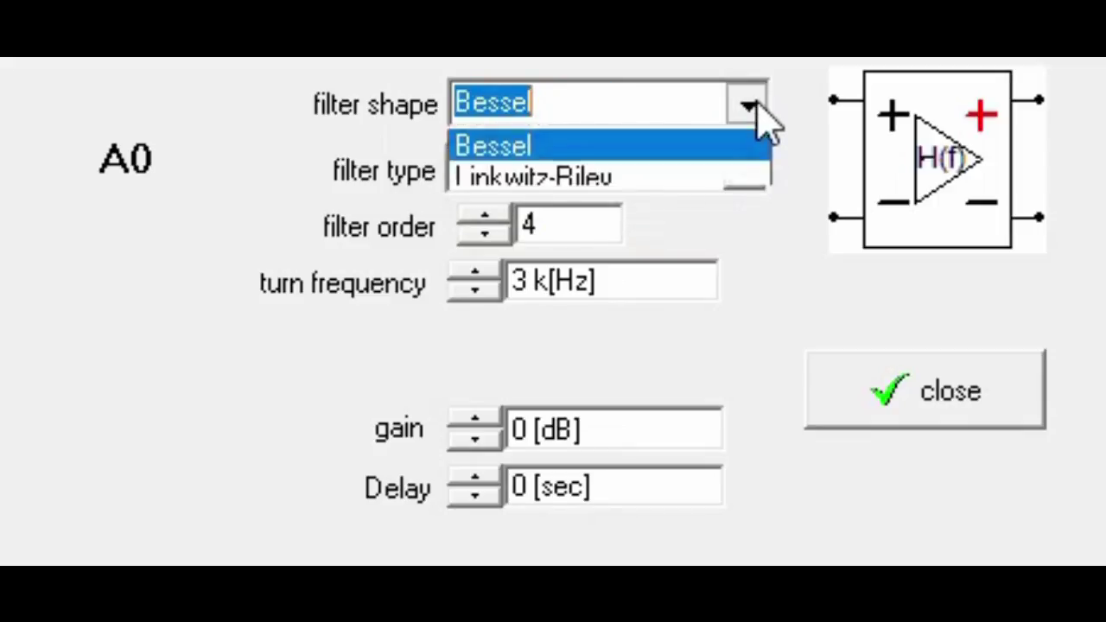
left_click(750, 166)
left_click(760, 175)
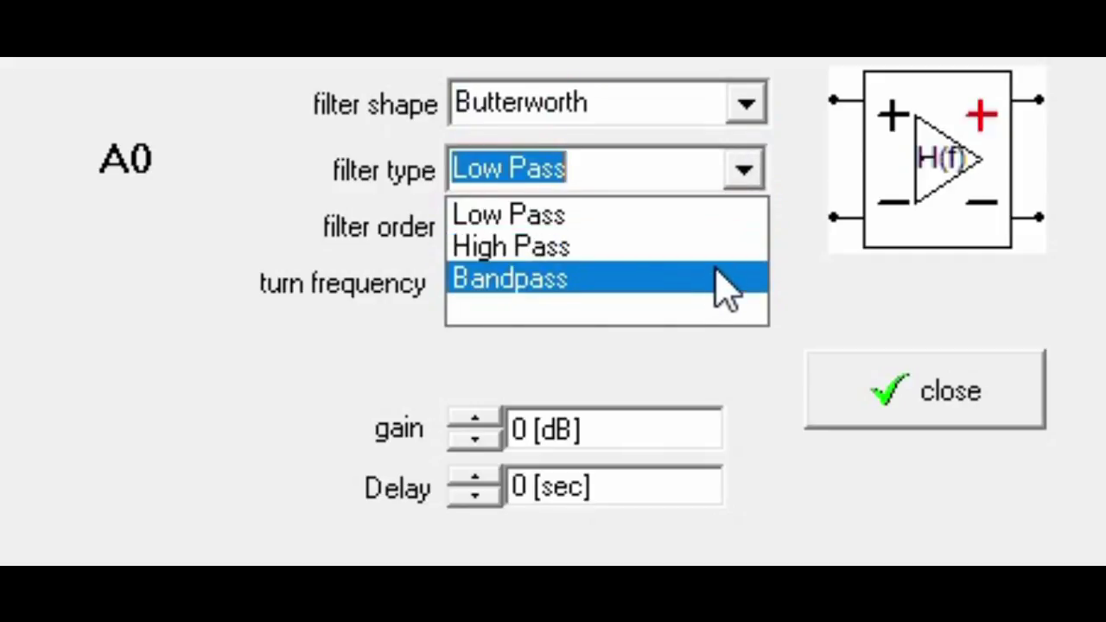
left_click(731, 227)
Reduce the low-pass filter's order to 1.
left_click(583, 227)
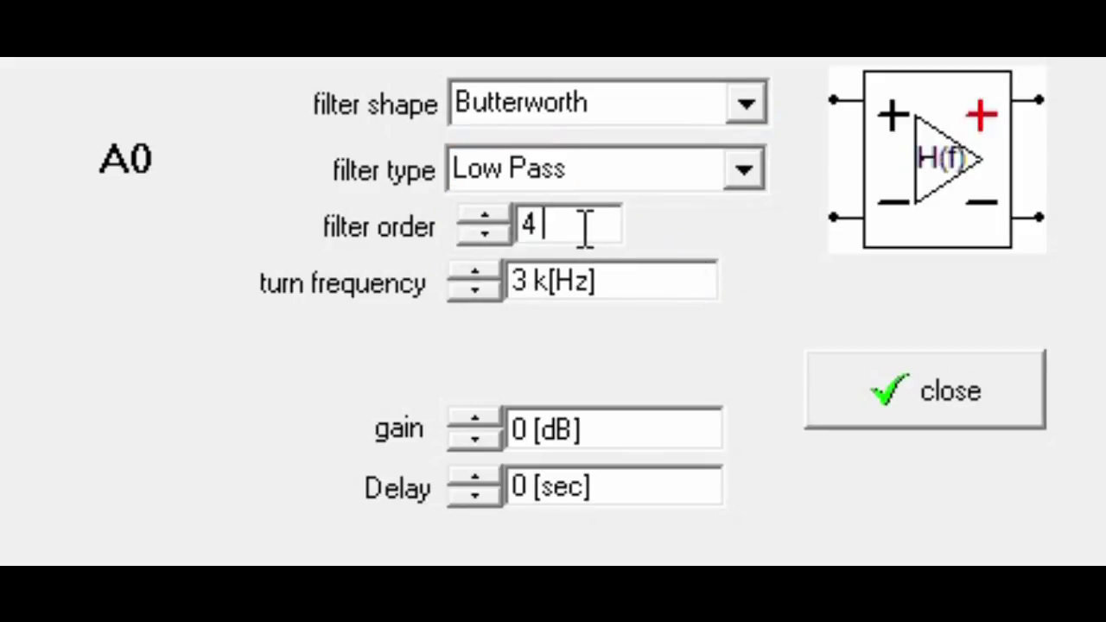
left_click(505, 231)
left_click(506, 231)
Try stepping the low-pass filter's turn frequency up and down, and set it to 1500 Hz.
left_click(490, 275)
left_click(489, 275)
left_click(480, 290)
left_click(480, 290)
left_click(480, 291)
left_click(480, 291)
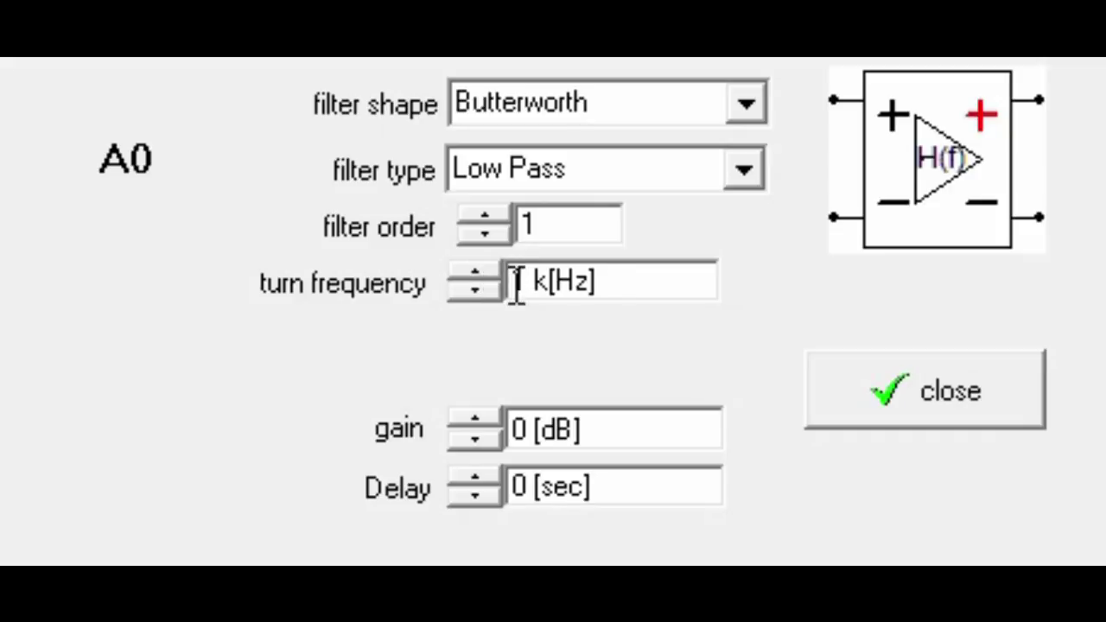
left_click_drag(628, 279, 475, 277)
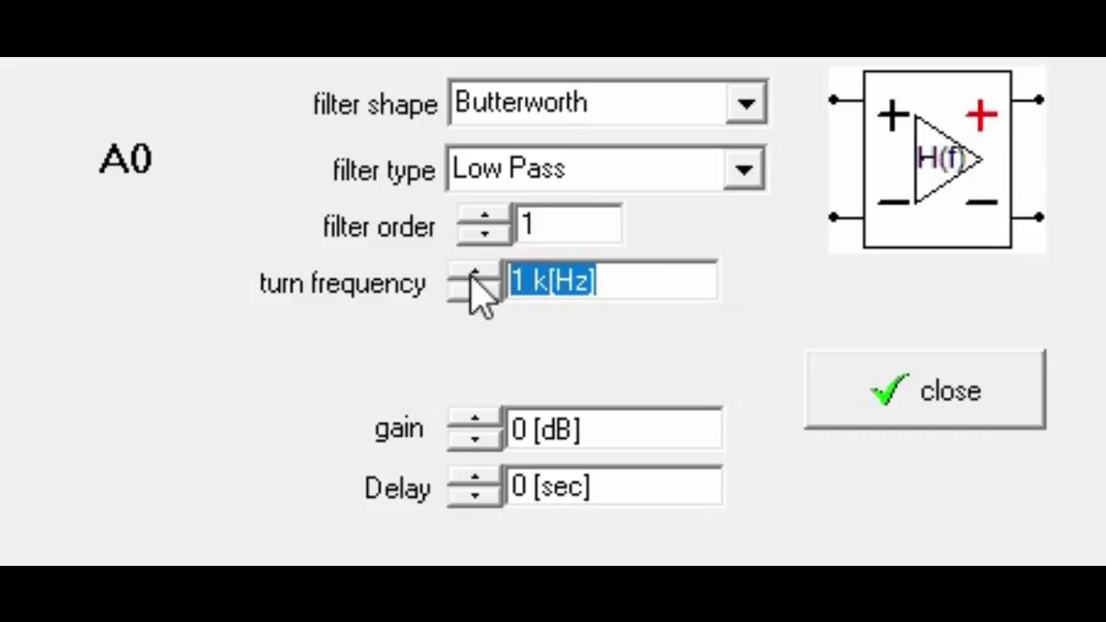
type("1500")
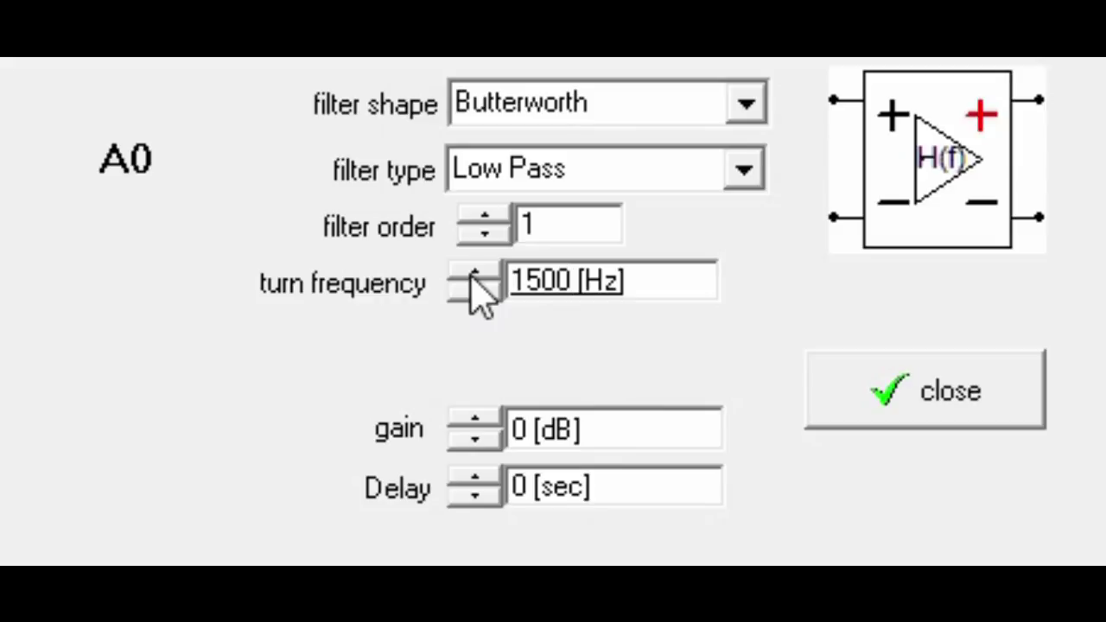
left_click(581, 223)
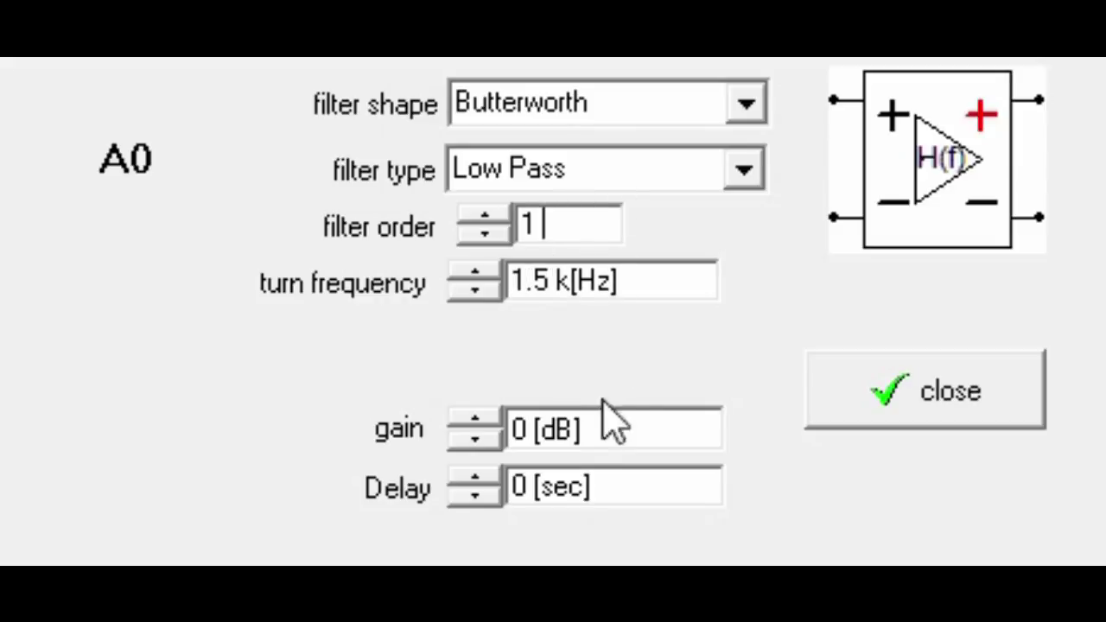
Raise the low-pass filter's gain to 2.5 dB.
left_click(489, 421)
left_click(489, 422)
left_click(490, 422)
left_click(489, 422)
left_click(489, 422)
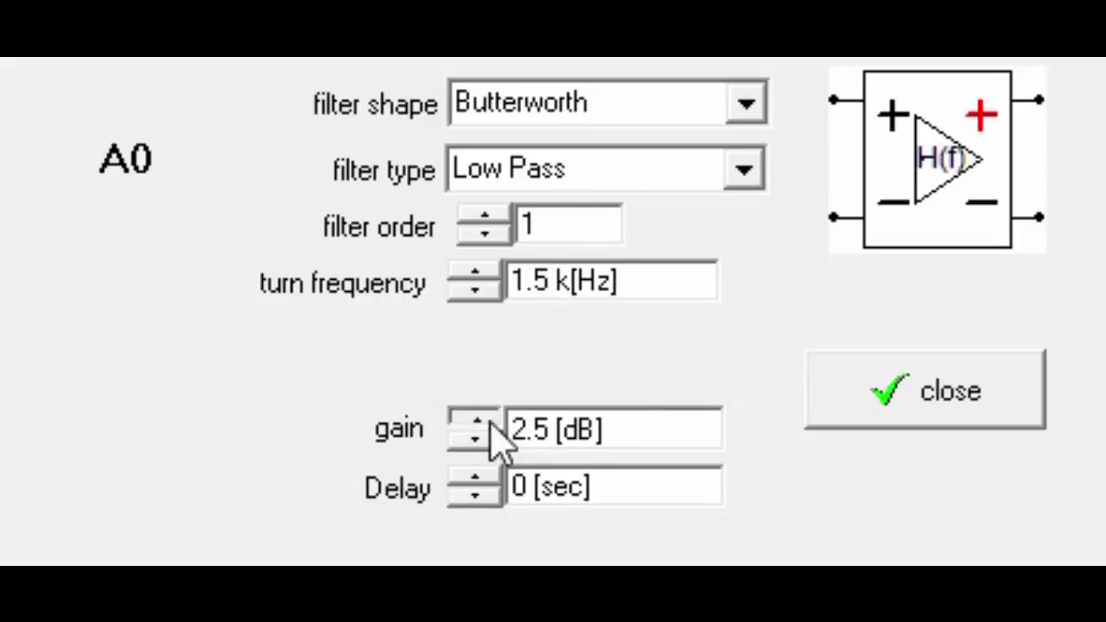
Lower the low-pass filter's gain to 0 dB.
left_click(486, 437)
left_click(486, 438)
left_click(486, 438)
left_click(486, 437)
left_click(485, 438)
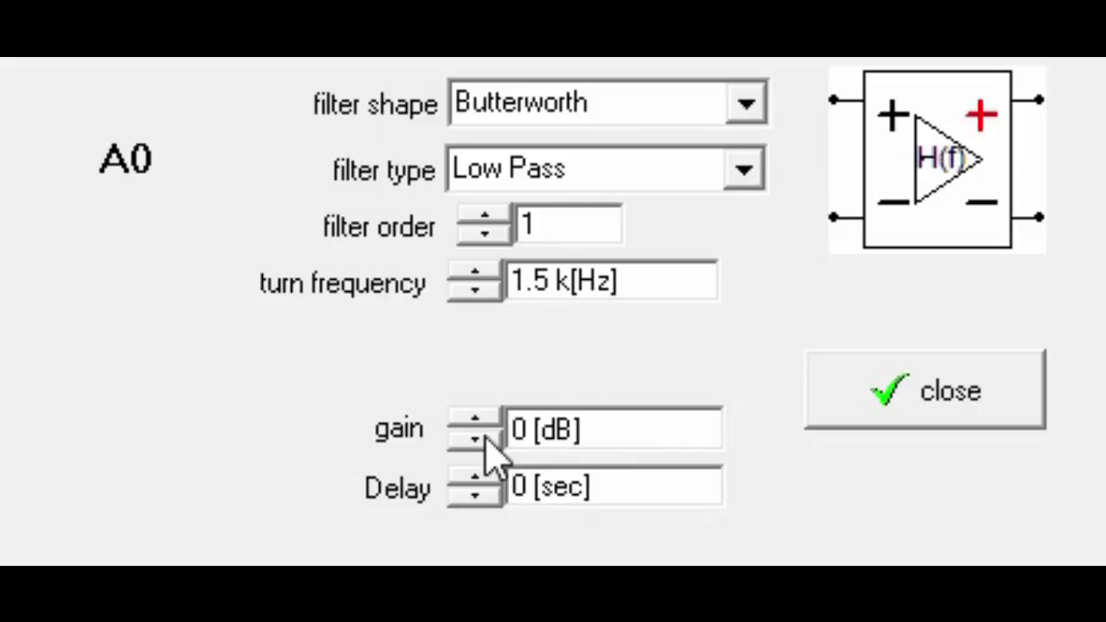
Try stepping the low-pass filter's delay up and down around zero.
left_click(474, 478)
left_click(474, 479)
left_click(474, 478)
left_click(475, 478)
left_click(475, 478)
left_click(475, 497)
left_click(474, 497)
left_click(475, 497)
left_click(475, 496)
left_click(475, 497)
left_click(474, 497)
left_click(475, 478)
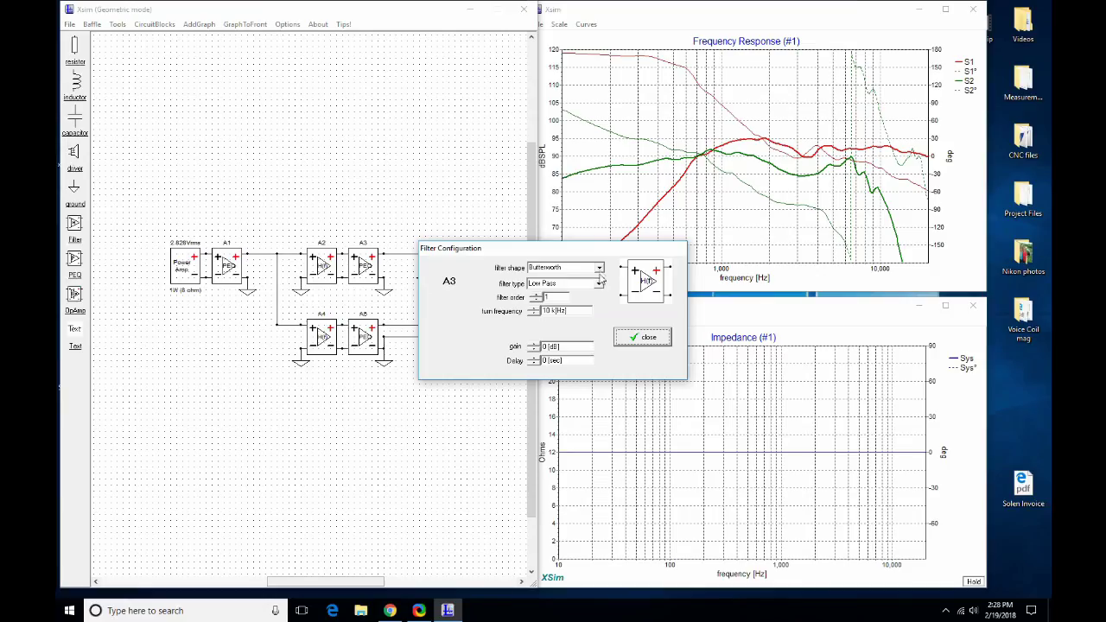
Set the lower branch's low-pass filter to Linkwitz-Riley with a 1000 Hz turn frequency, and close its settings.
left_click(600, 268)
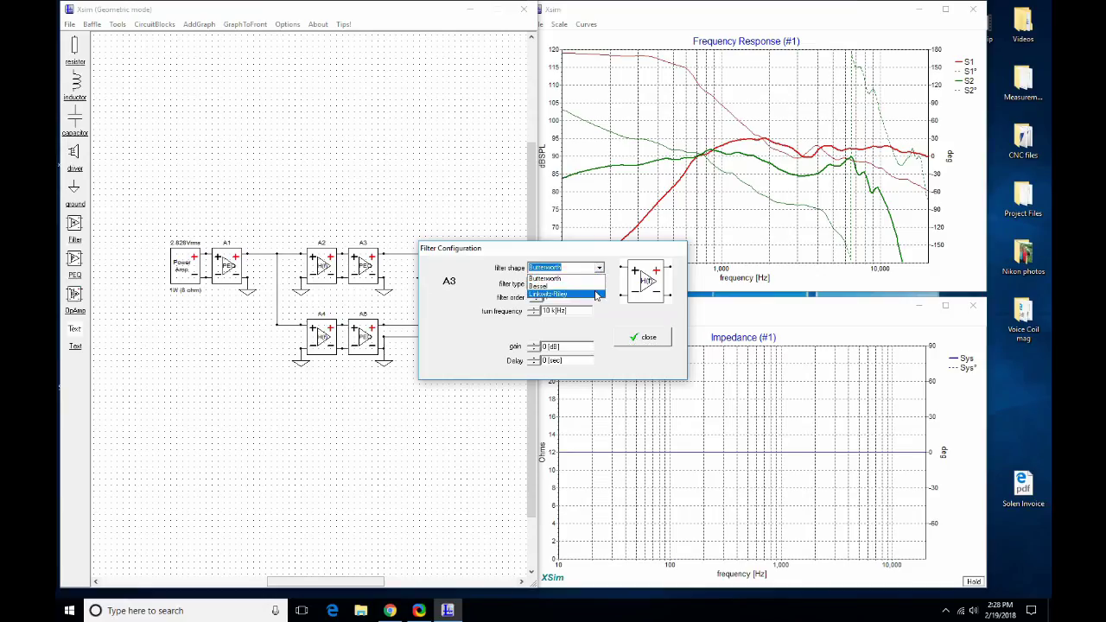
left_click(593, 295)
left_click(557, 310)
type("1")
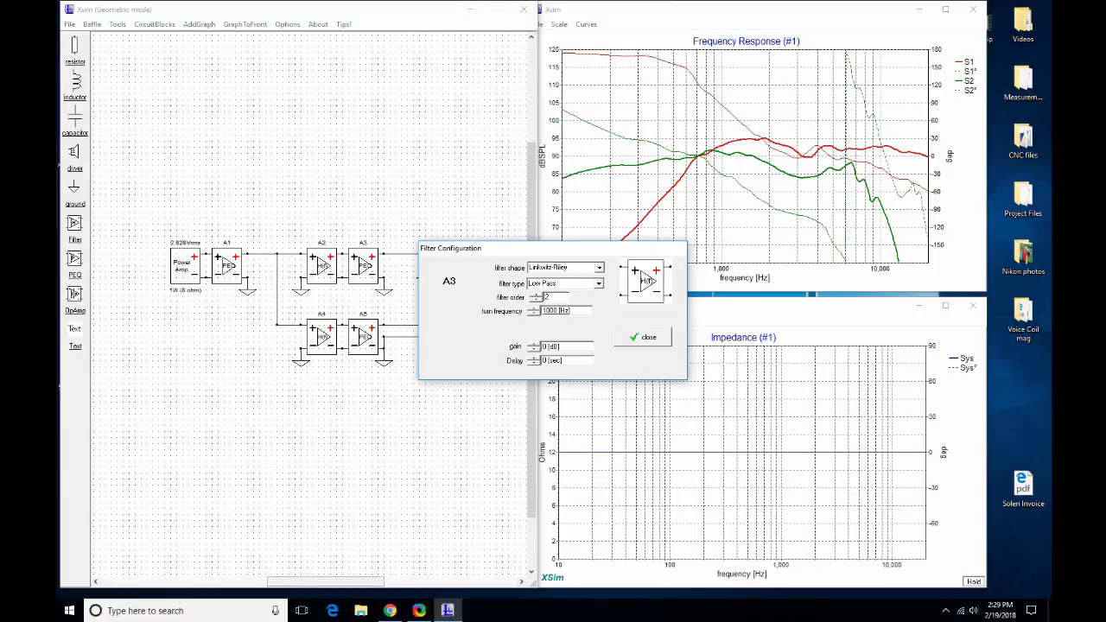
left_click(572, 346)
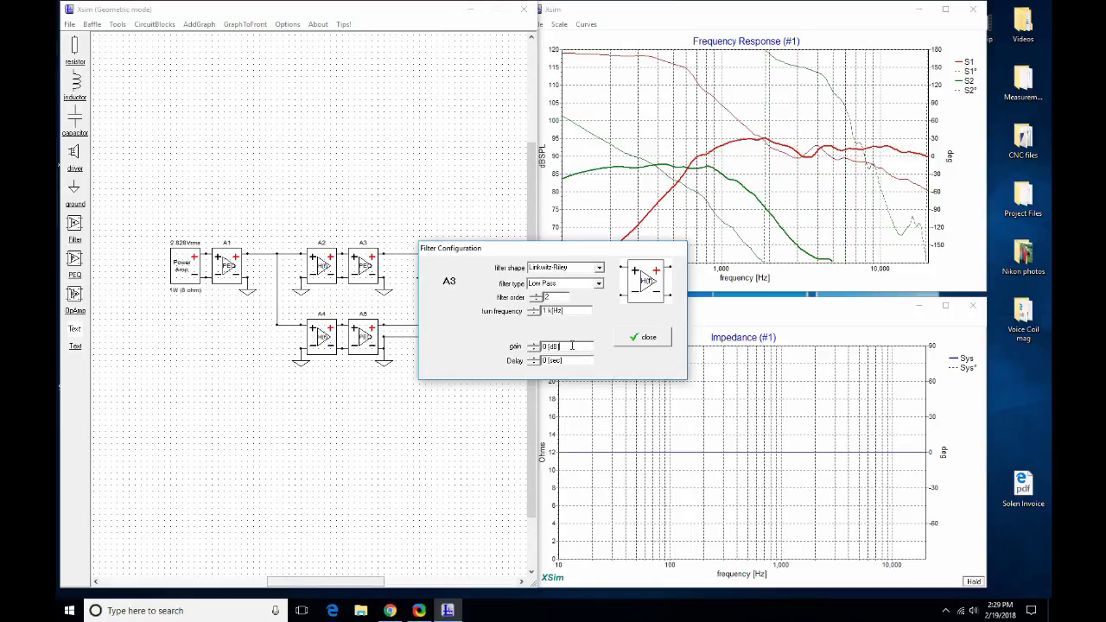
left_click(643, 339)
Configure the upper branch's filter as a fourth-order Linkwitz-Riley high pass with a 1500 Hz turn frequency.
right_click(337, 262)
left_click(322, 255)
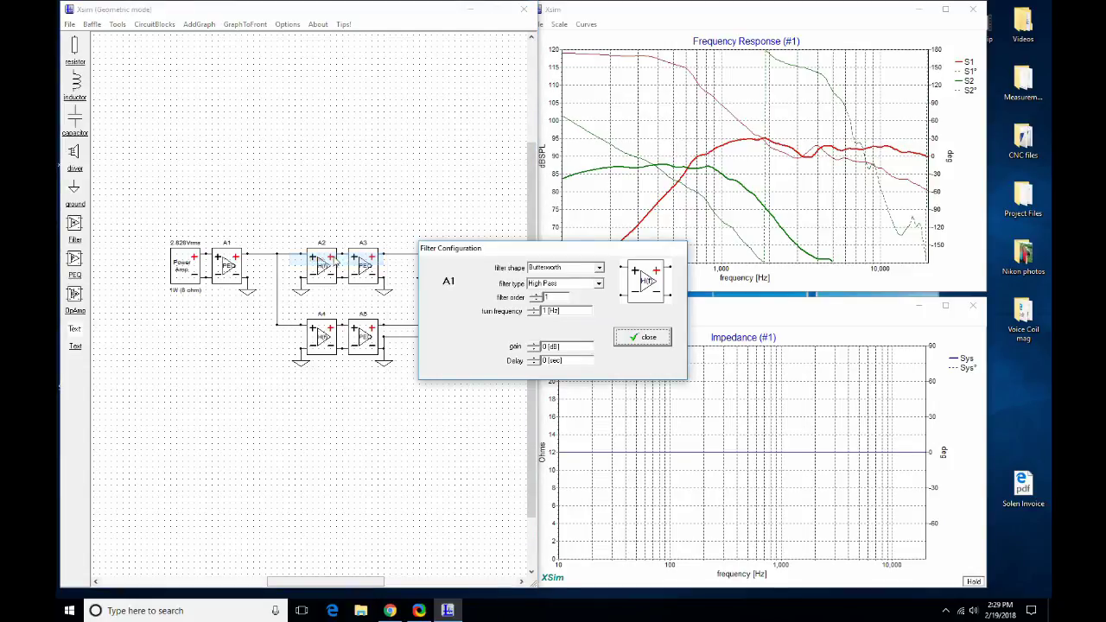
left_click(598, 269)
left_click(595, 294)
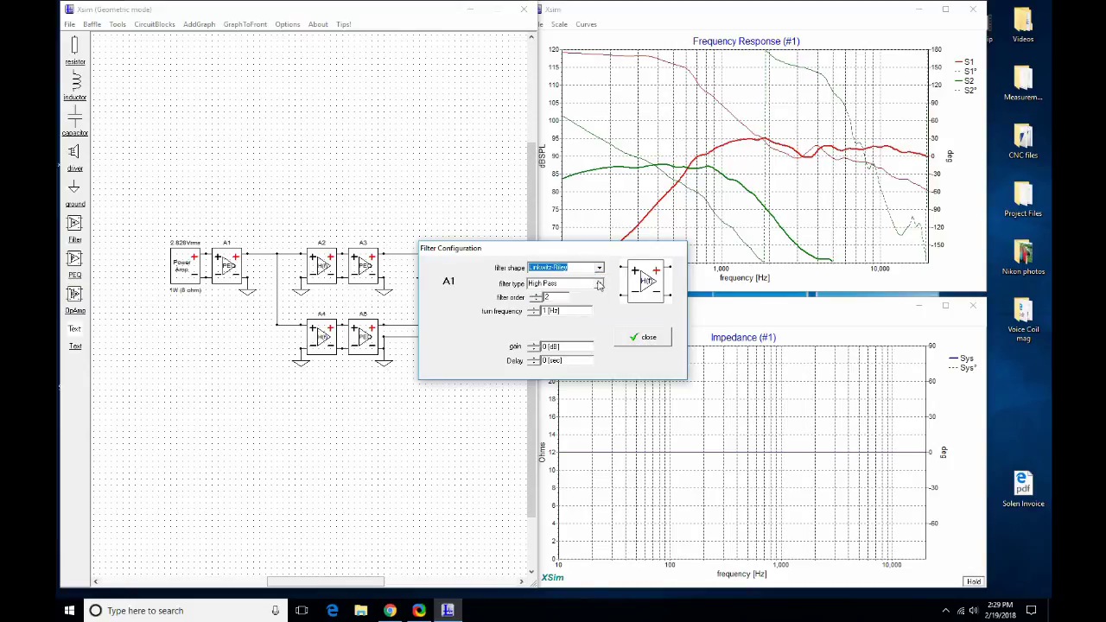
left_click(535, 295)
type("1500")
left_click(568, 346)
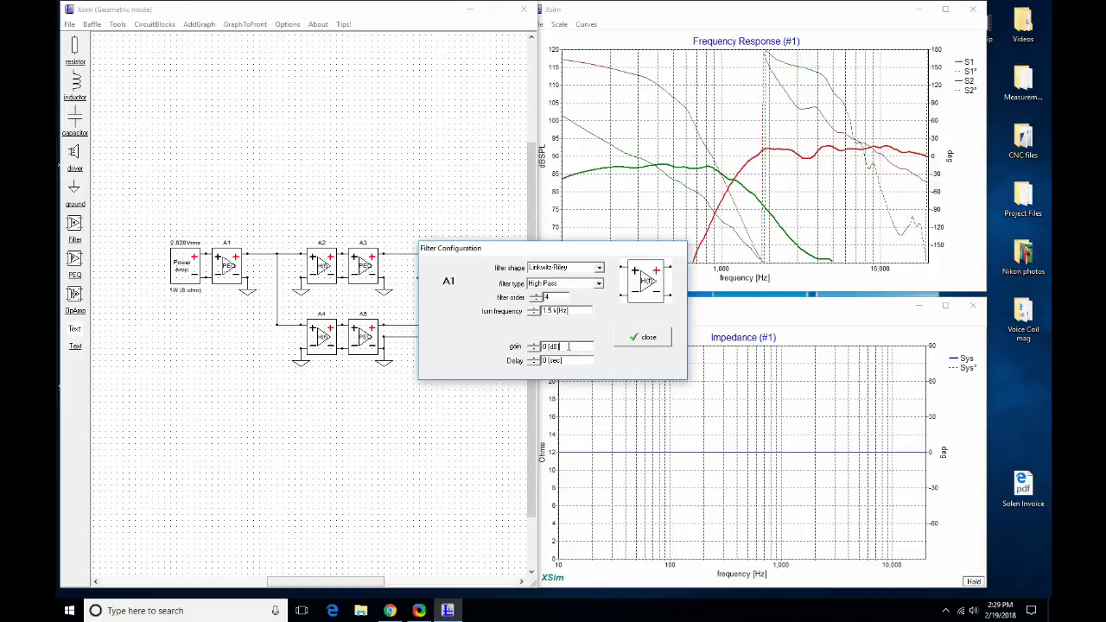
Lower the high-pass filter's gain to bring the upper driver's level in line with the lower driver's, and close its settings.
left_click(536, 351)
left_click(535, 350)
left_click(535, 350)
left_click(535, 350)
left_click(535, 351)
left_click(535, 351)
left_click(535, 351)
left_click(647, 344)
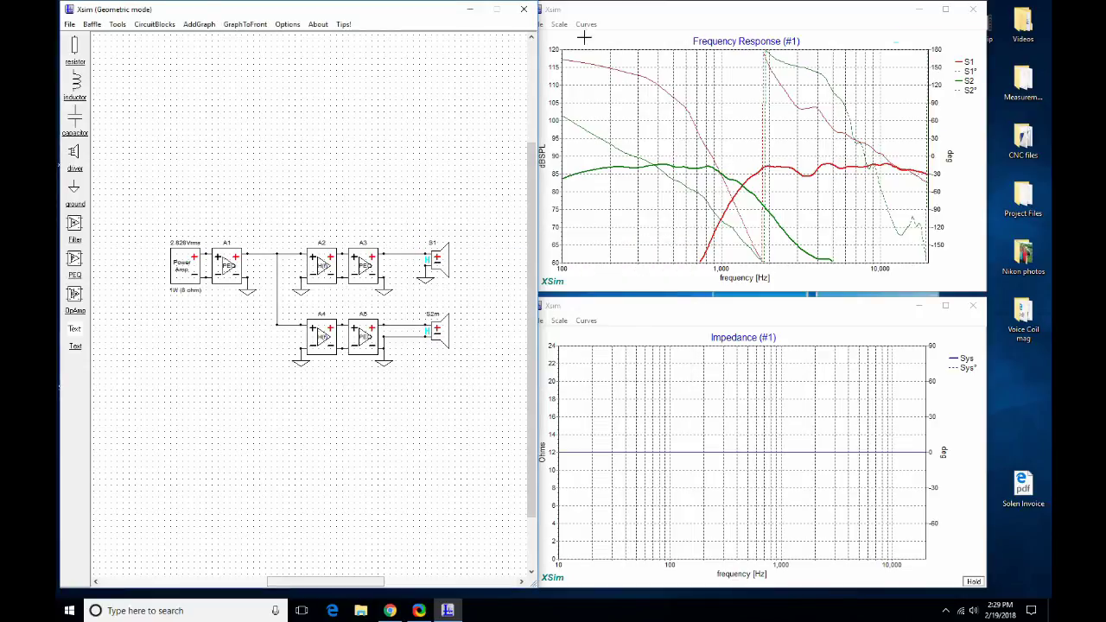
Set the frequency response graph's vertical center value to 70 dB.
left_click(586, 25)
left_click(571, 69)
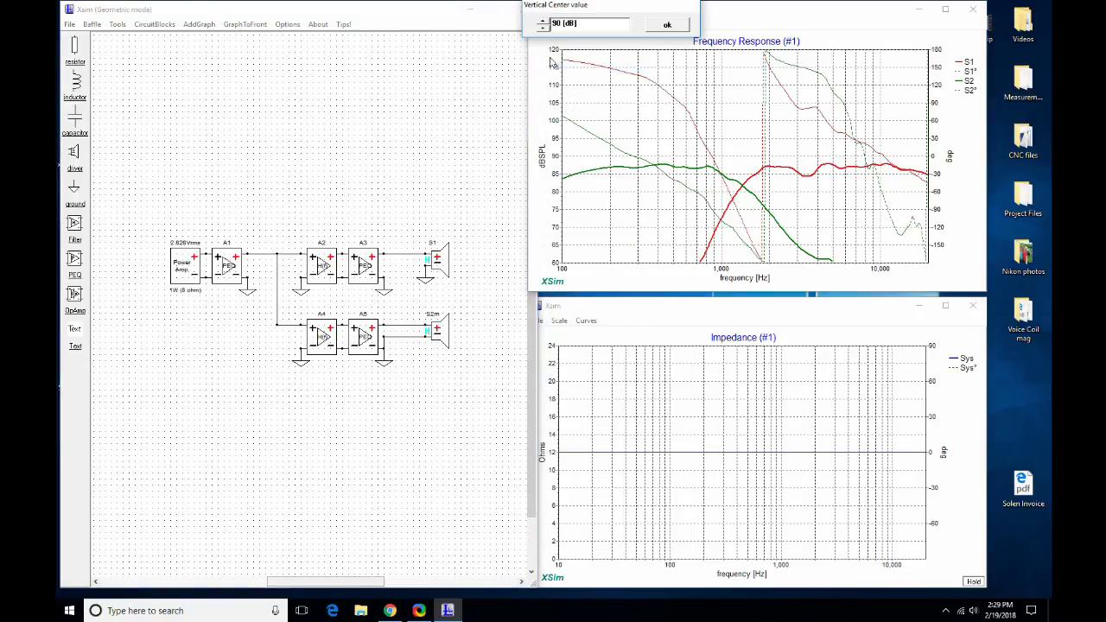
left_click(542, 28)
left_click(542, 28)
left_click(542, 27)
left_click(542, 27)
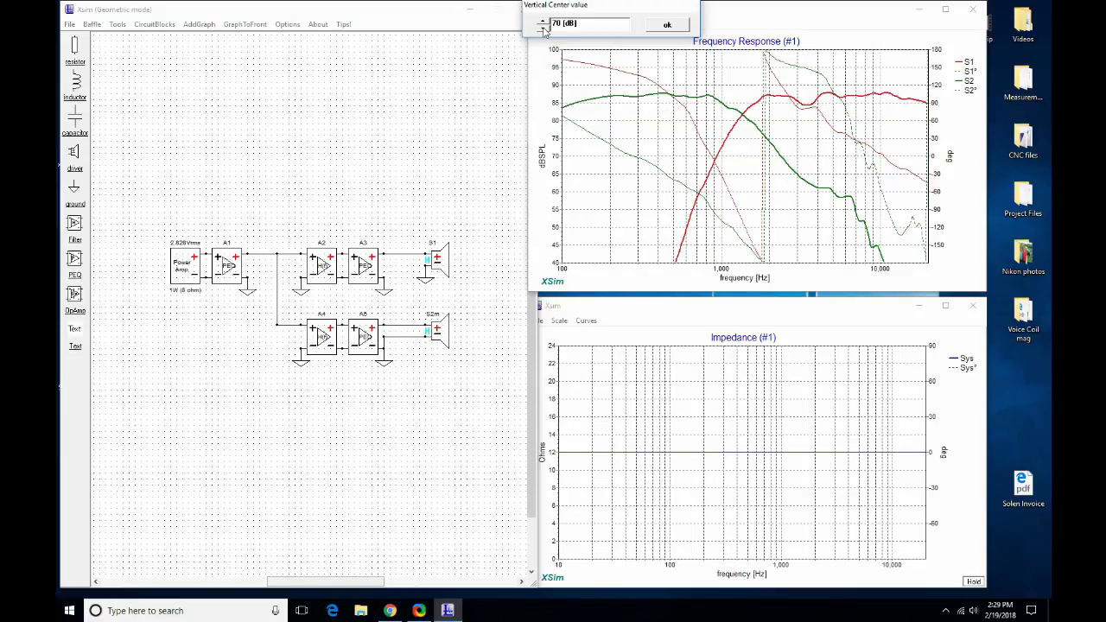
left_click(667, 25)
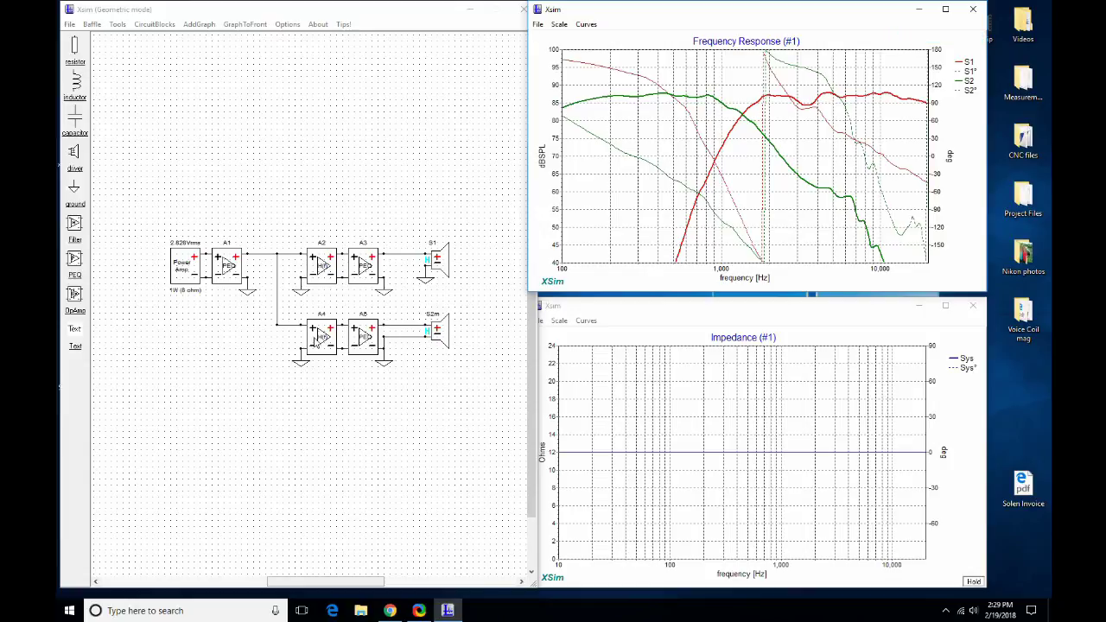
Raise the lower branch's low-pass filter order to 4 and close its settings.
double_click(321, 336)
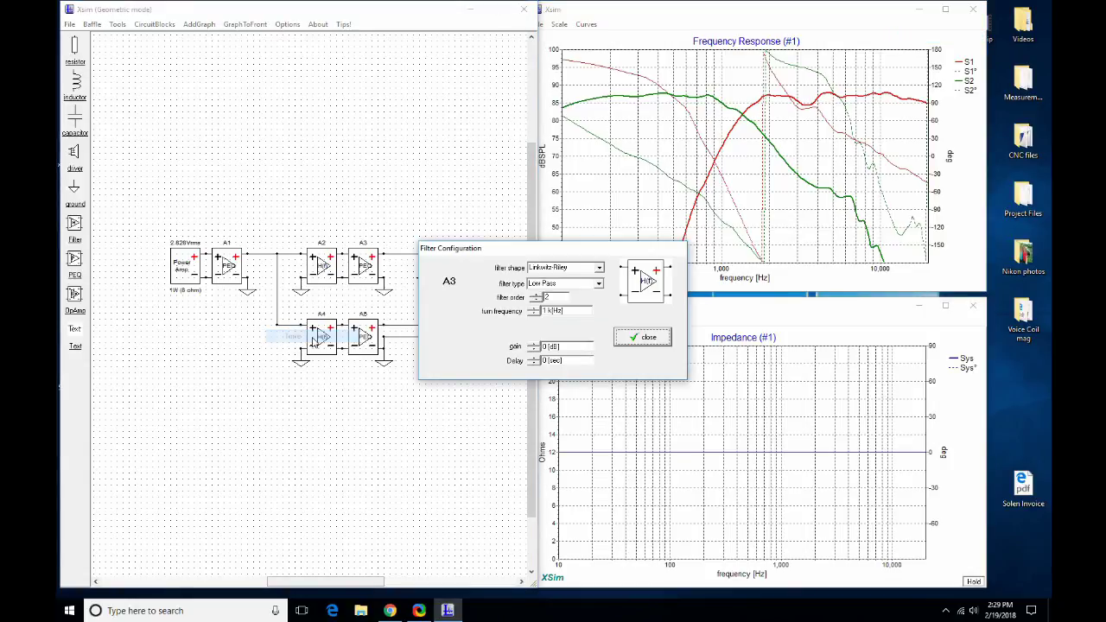
left_click(535, 295)
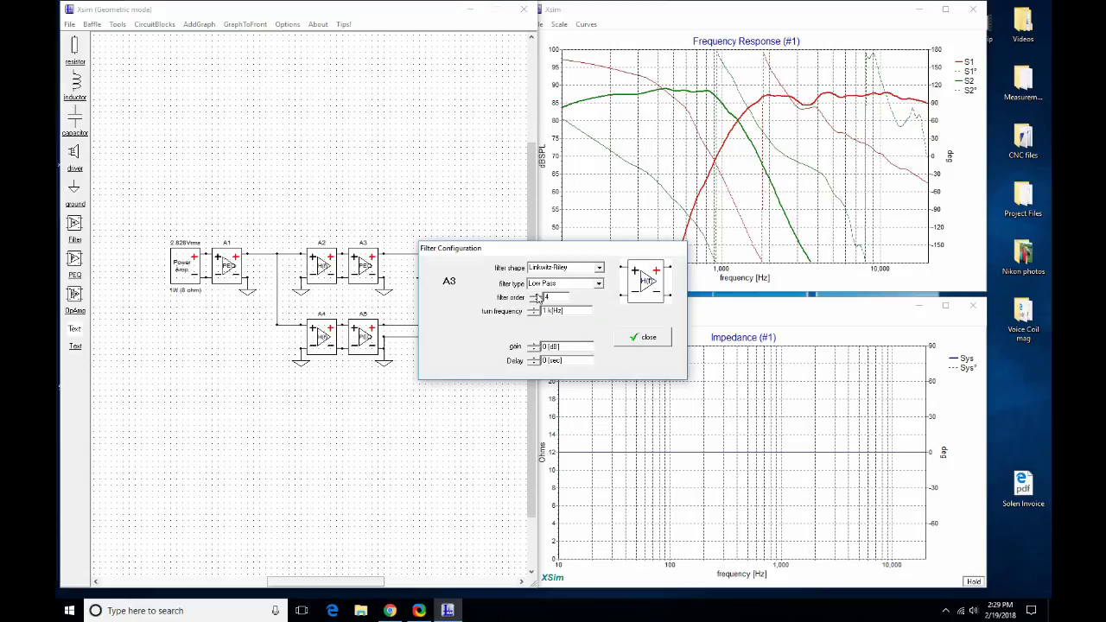
left_click(642, 338)
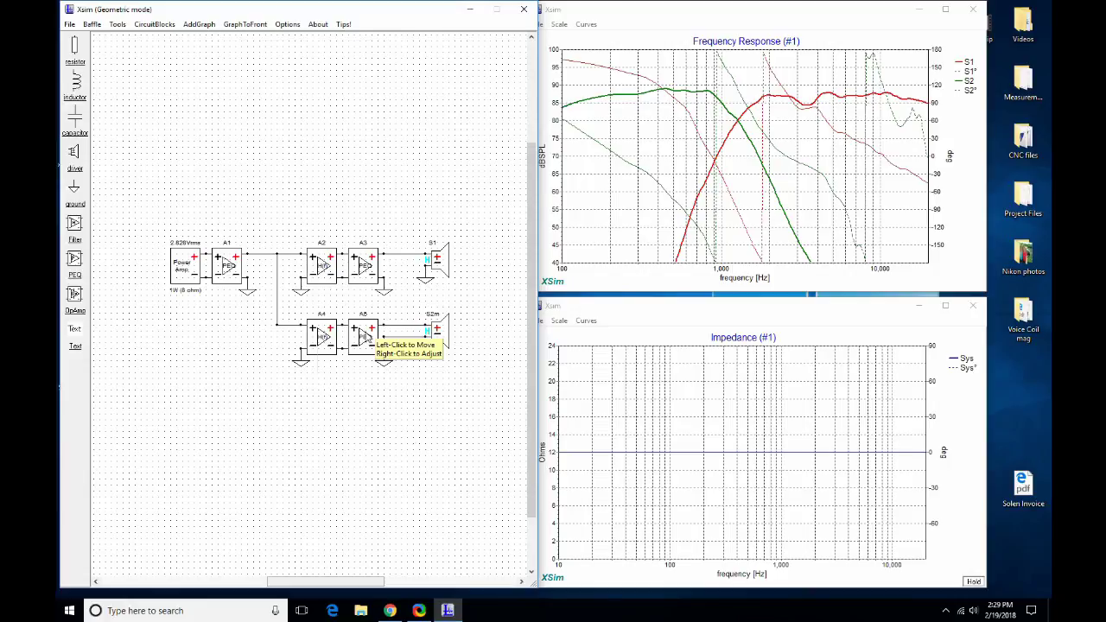
Open the lower branch's PEQ block for tuning and enable section 1 as a PEQ at 5000 Hz.
right_click(364, 335)
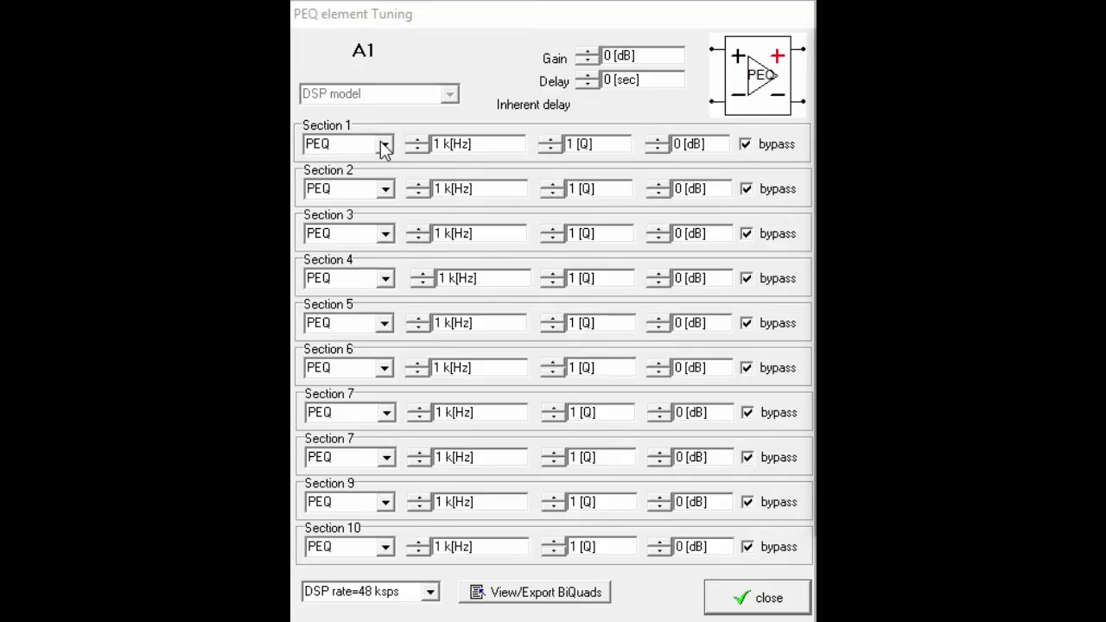
left_click(385, 145)
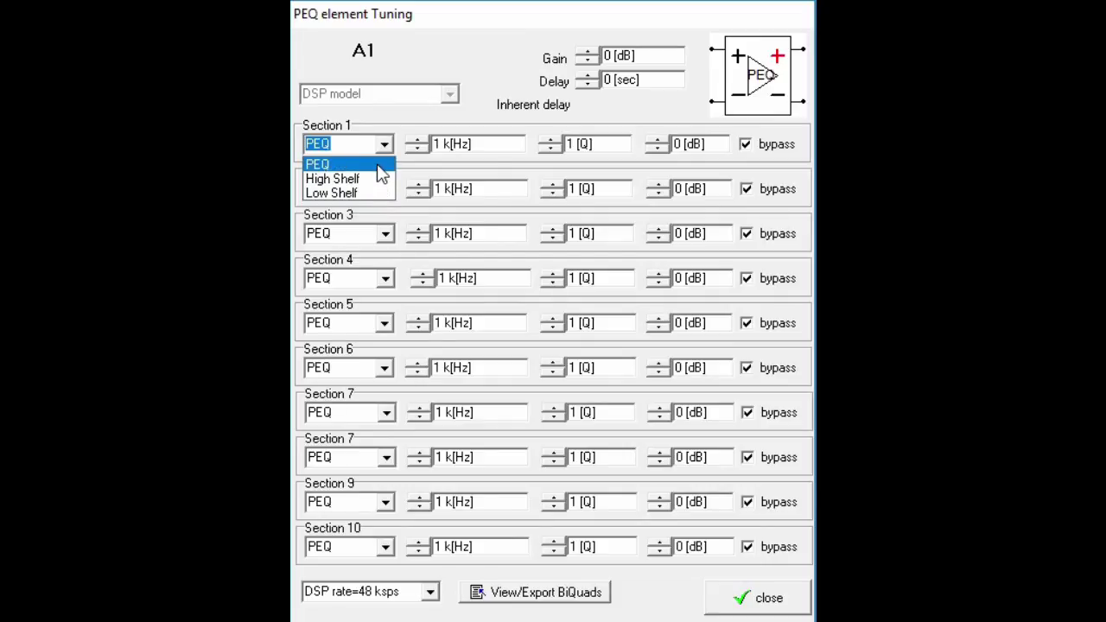
left_click(379, 167)
left_click(747, 146)
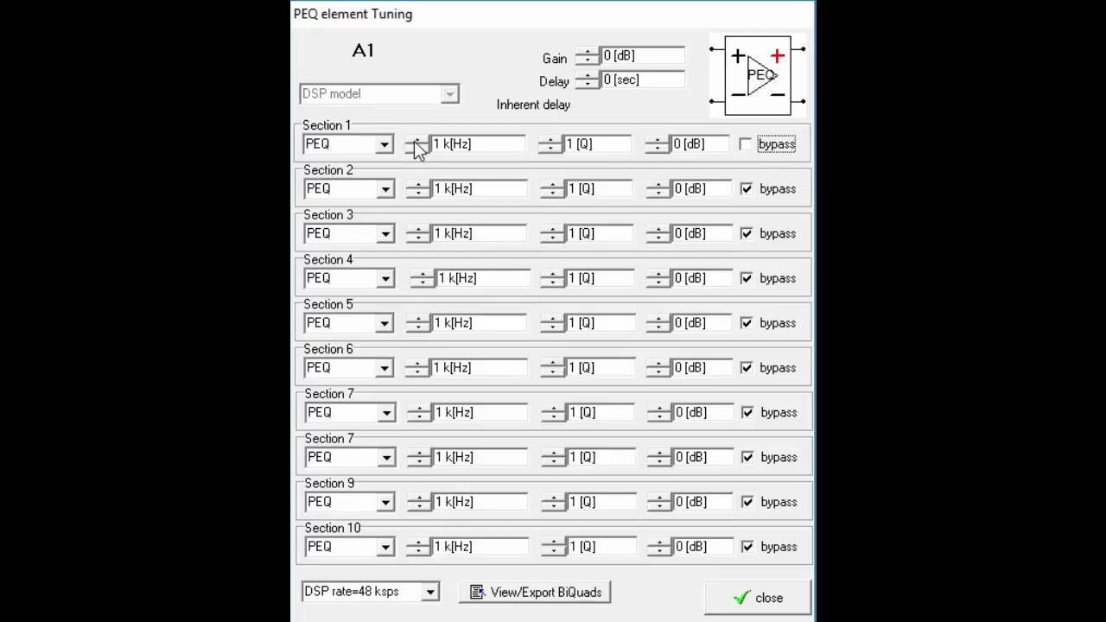
left_click_drag(416, 144, 417, 147)
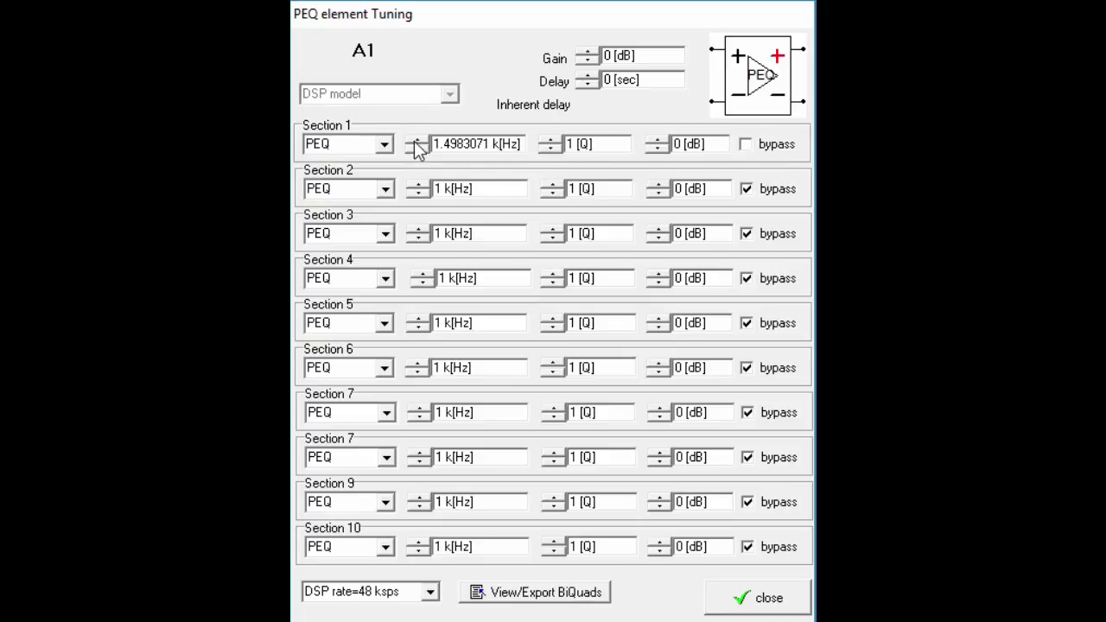
left_click_drag(416, 147, 417, 147)
left_click_drag(521, 146, 406, 146)
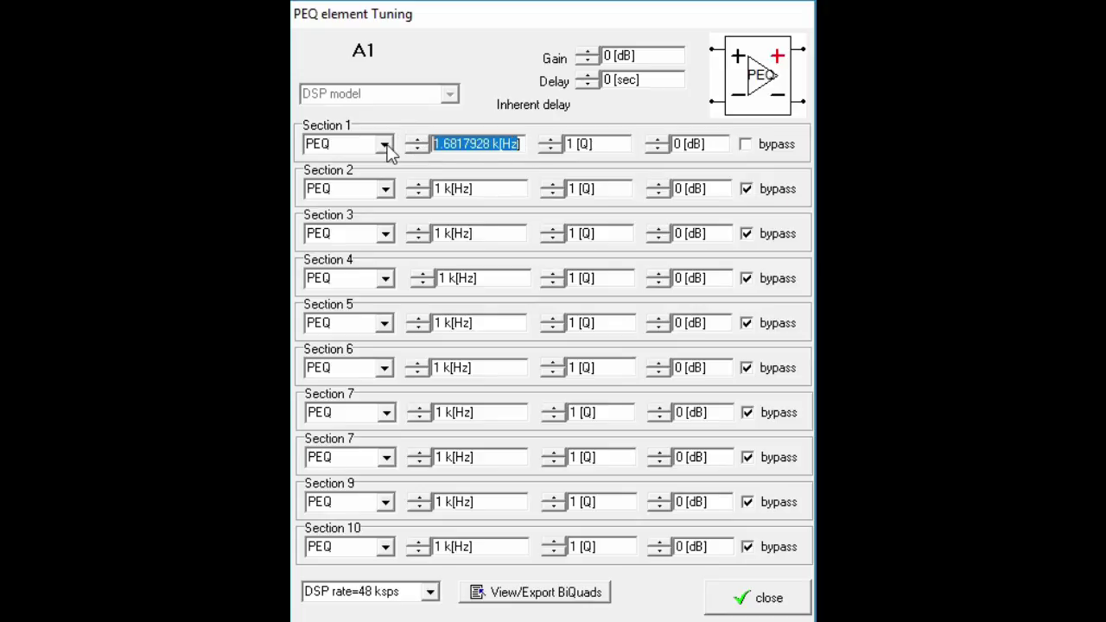
type("5000")
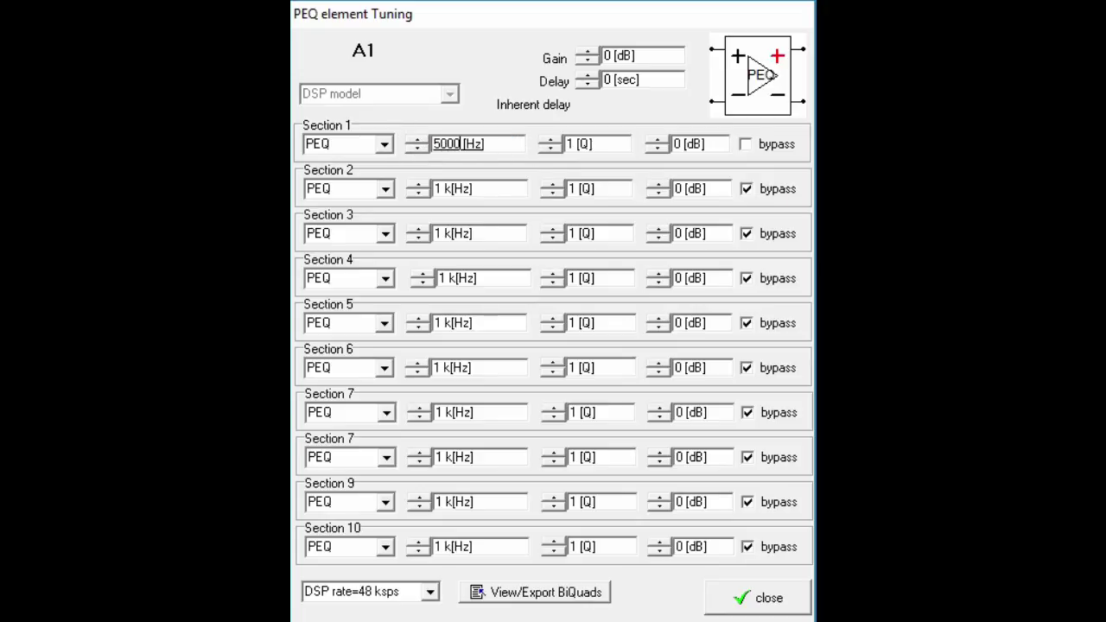
Set section 1's Q to 2 and its gain to -12 dB.
left_click(588, 144)
left_click_drag(548, 141, 549, 143)
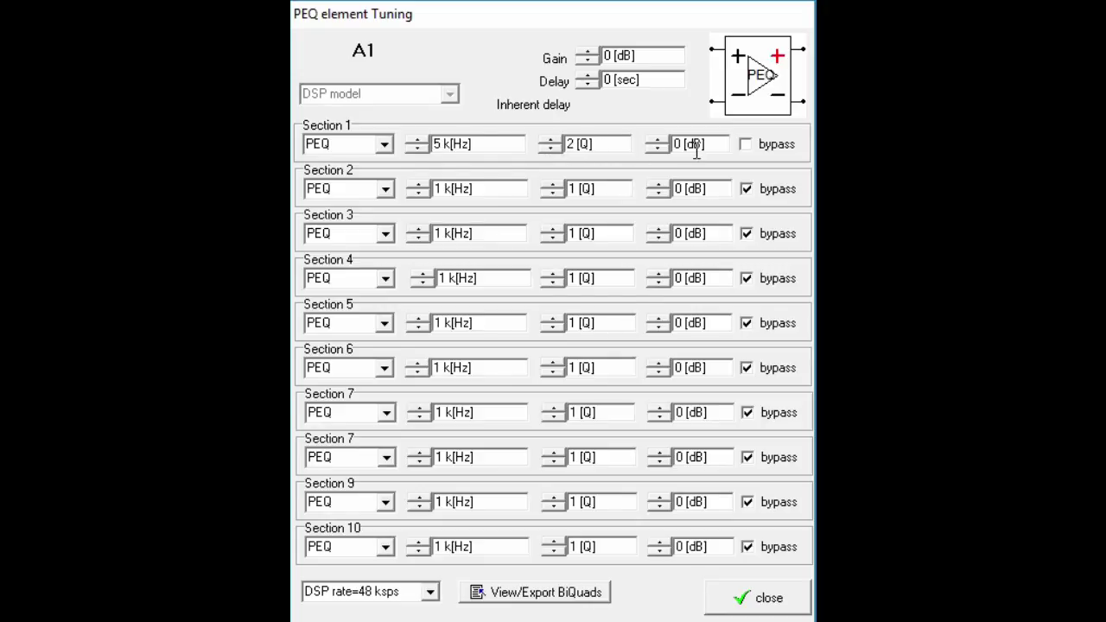
left_click(659, 148)
mouse_move(660, 149)
left_mouse_down()
mouse_move(702, 144)
mouse_move(656, 143)
left_mouse_up()
type("-12")
Set section 2 to a High Shelf at 600 Hz with a Q of 1.5.
left_click(385, 189)
left_click(384, 223)
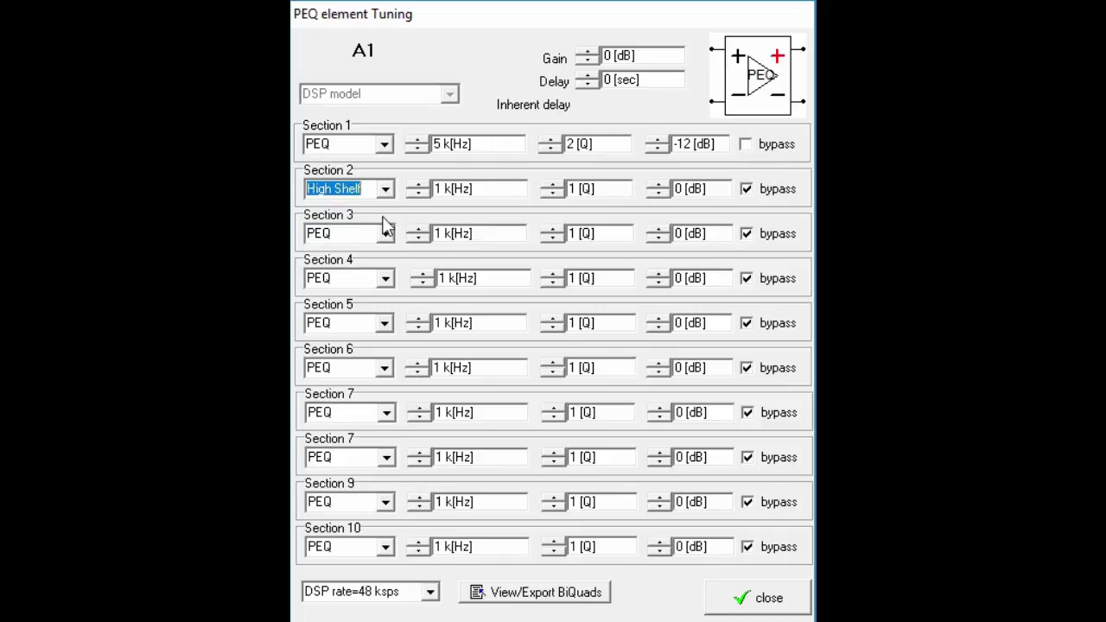
left_click_drag(475, 189, 409, 190)
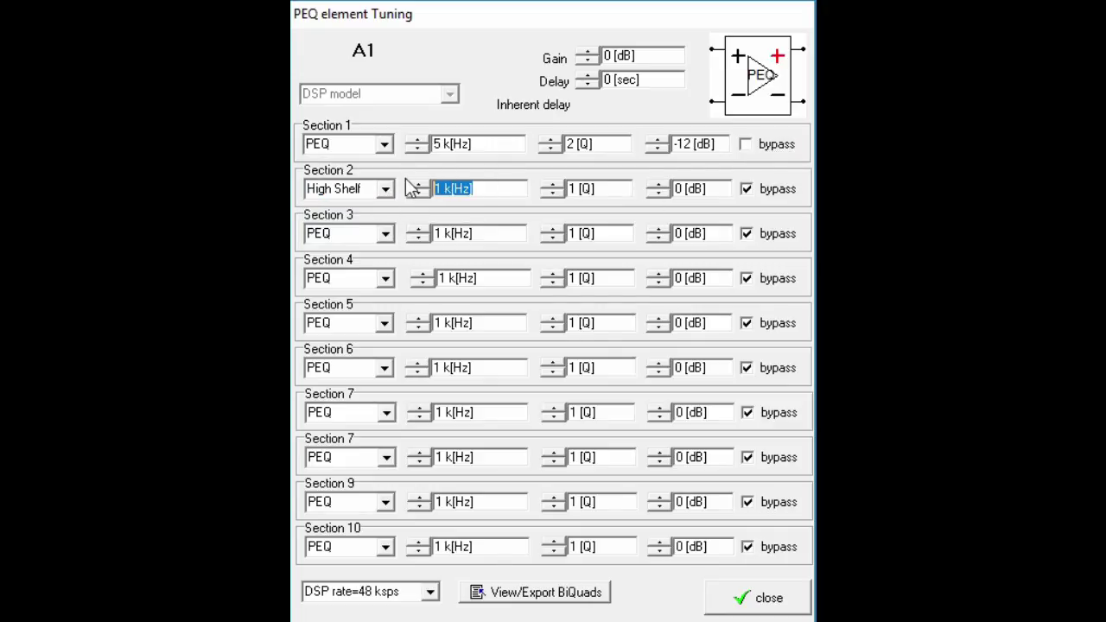
type("600")
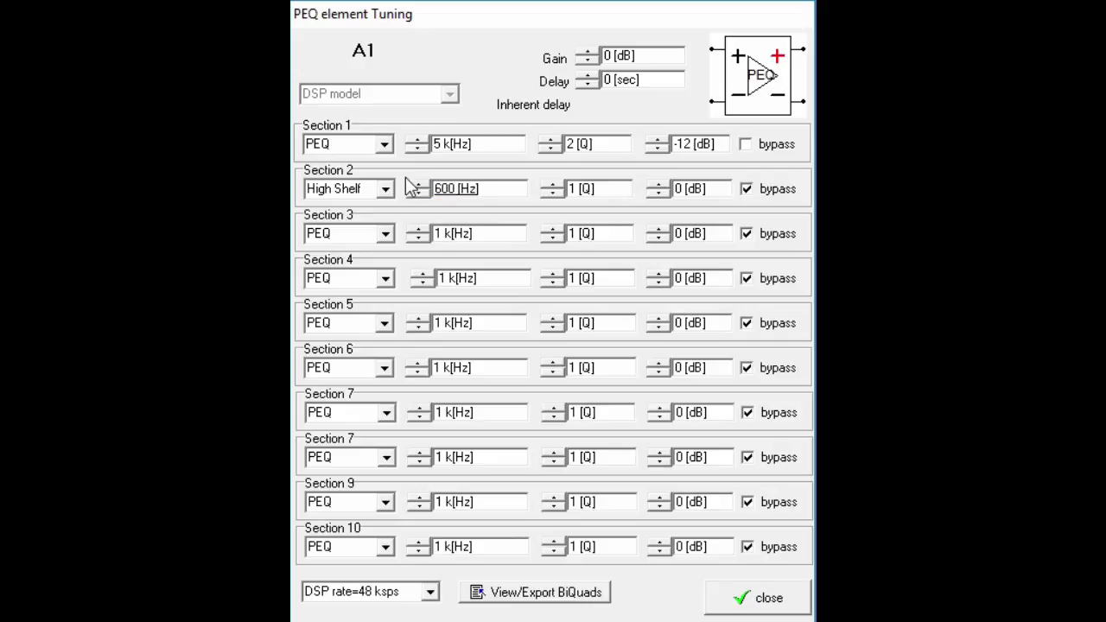
left_click(550, 183)
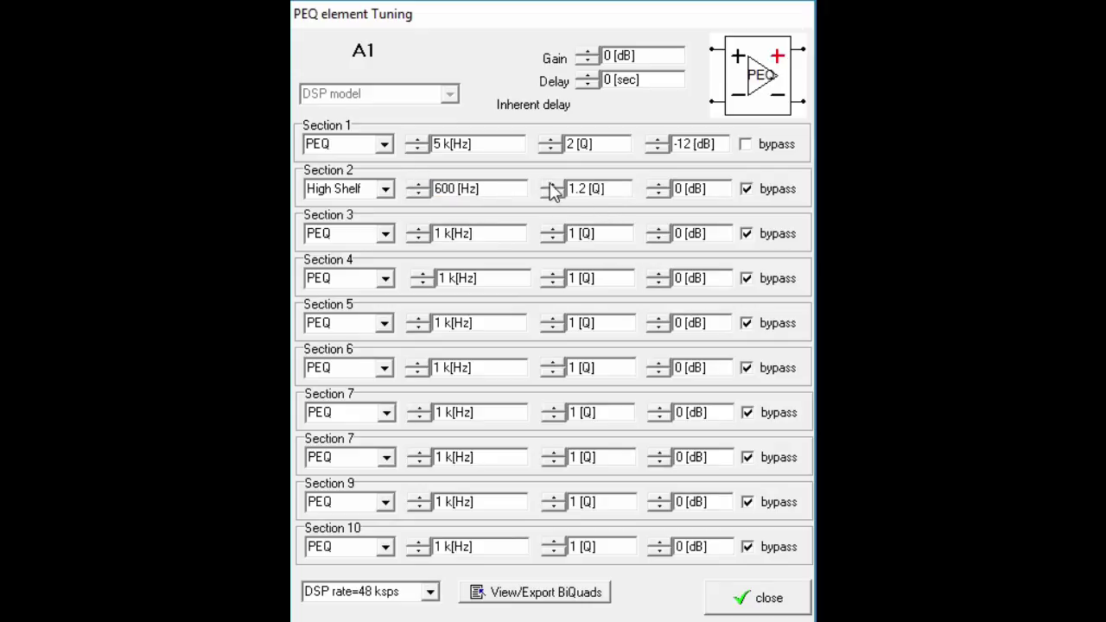
Turn off section 2's bypass and set its gain to -1.5 dB.
left_click(662, 195)
left_click(663, 194)
left_click(662, 194)
left_click(662, 194)
left_click(747, 189)
left_click(658, 194)
left_click(659, 194)
Try stepping the PEQ block's overall delay up and down, and return it to 0 sec.
left_click(582, 85)
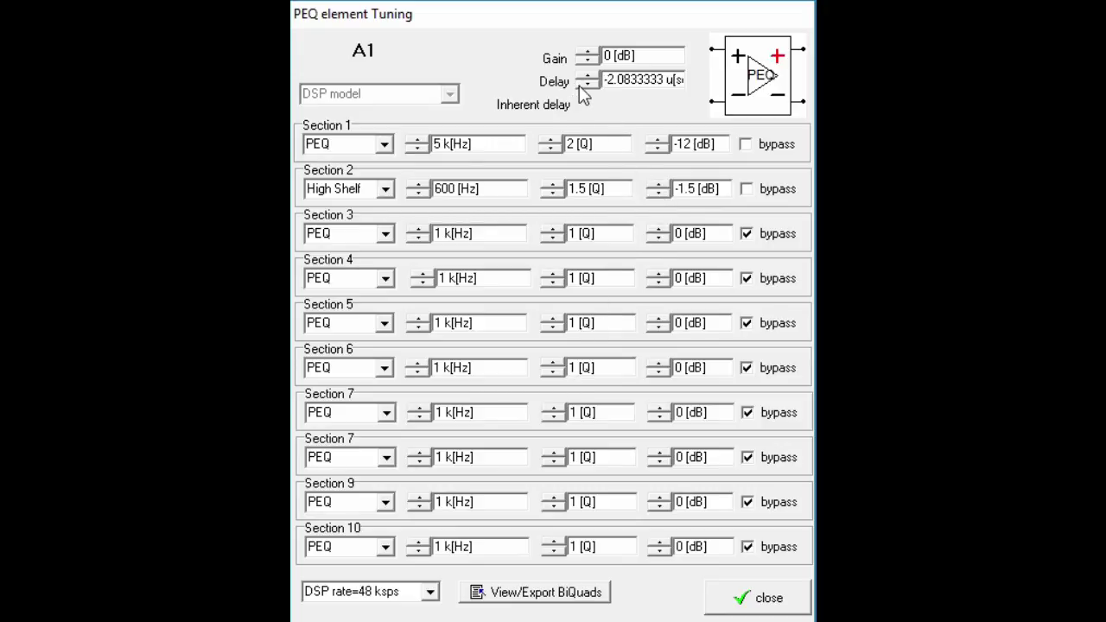
left_click(584, 75)
left_click(585, 75)
left_click(584, 75)
left_click(584, 75)
left_click(585, 75)
left_click(585, 75)
left_click(585, 84)
left_click(585, 84)
left_click(585, 85)
left_click(585, 85)
left_click(585, 84)
left_click(586, 85)
left_click(584, 76)
Try raising the PEQ block's overall gain and return it to 0 dB.
left_click(586, 52)
left_click(585, 53)
left_click(585, 62)
left_click(585, 62)
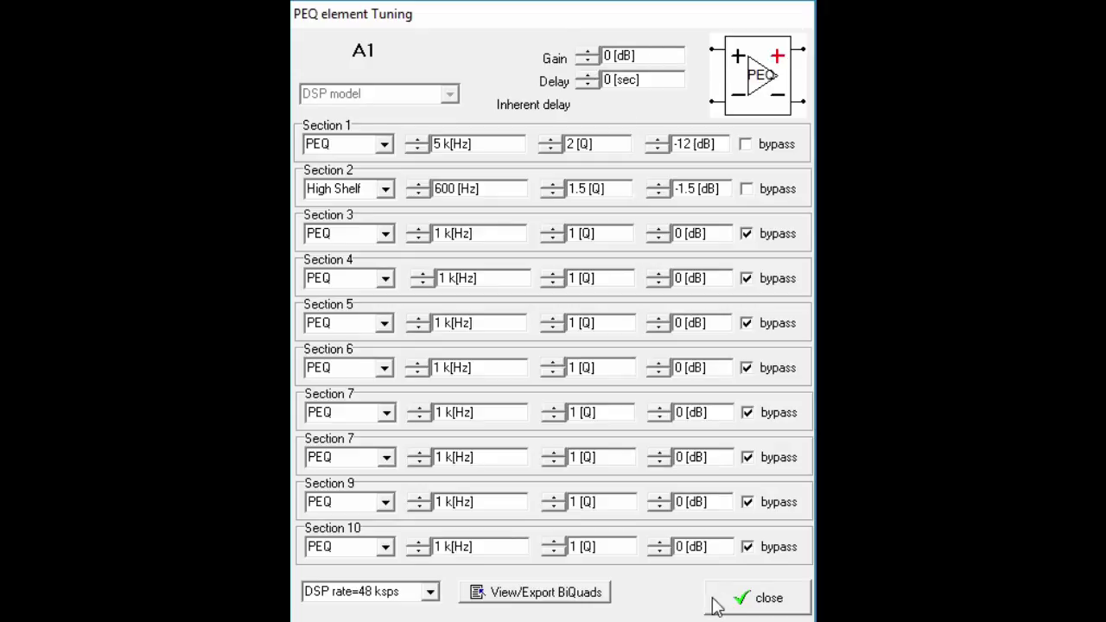
View the PEQ block's biquad coefficients for export and close the listing.
left_click(576, 603)
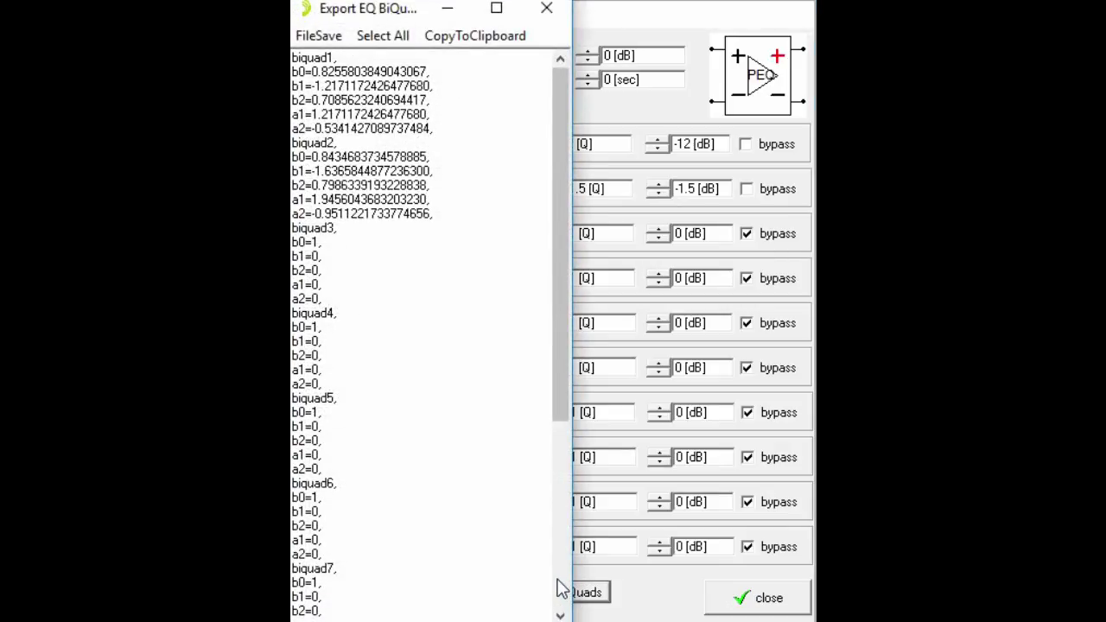
left_click(545, 9)
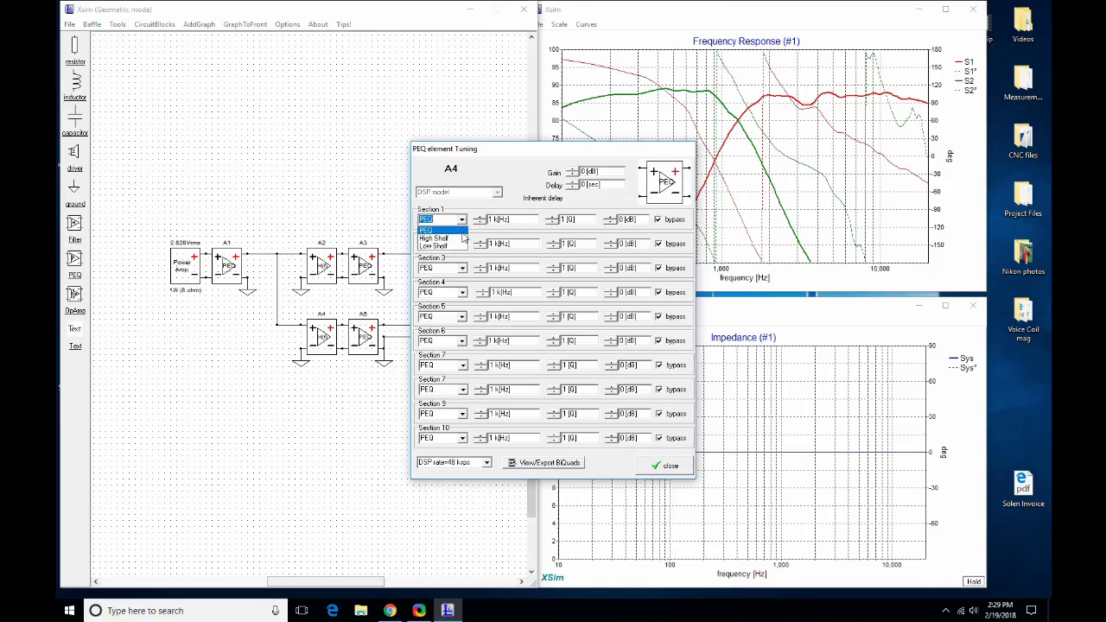
Set section 1 of the lower branch's PEQ to an active High Shelf with a gain of -2.7 dB.
left_click(457, 238)
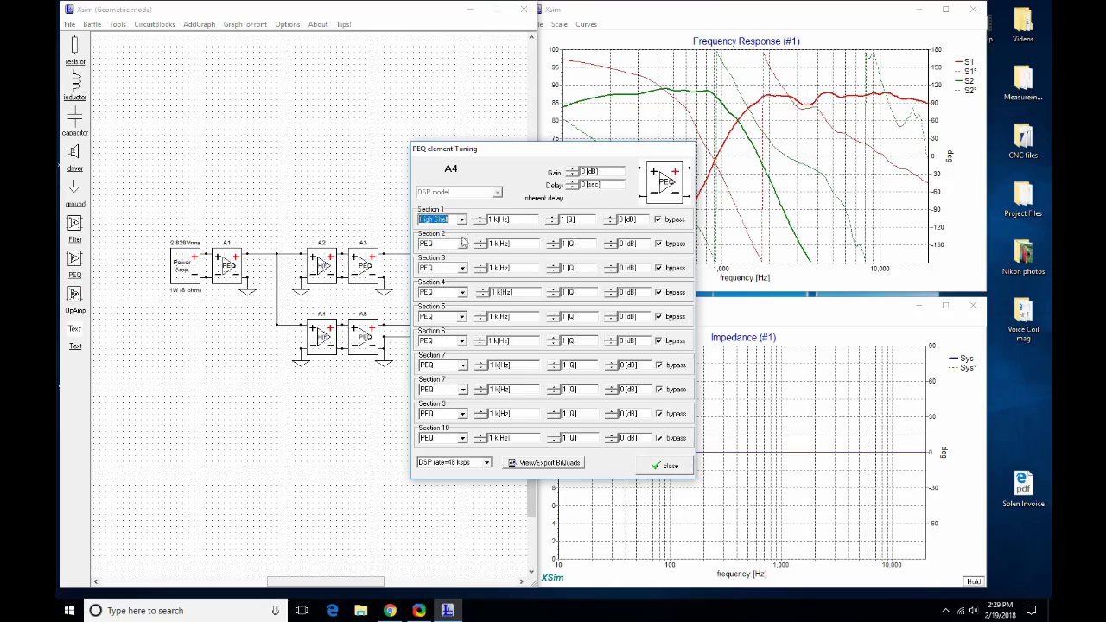
left_click(659, 221)
left_click(611, 223)
left_click(611, 222)
left_click(612, 223)
left_click(611, 222)
left_click(612, 222)
left_click(611, 222)
left_click(611, 222)
left_click(611, 222)
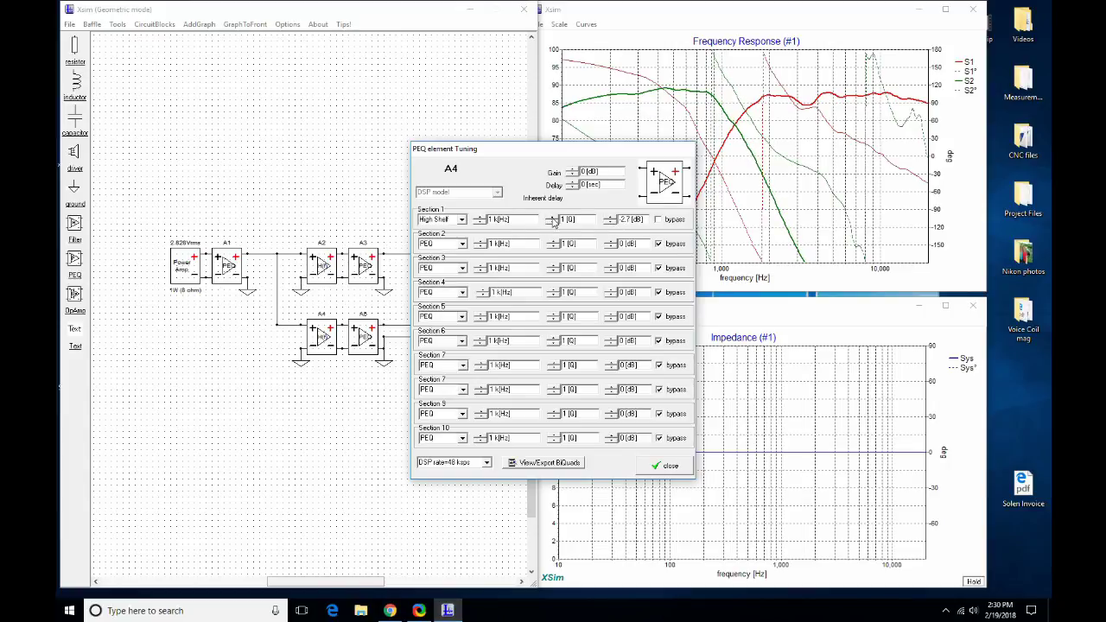
Lower the high shelf's frequency to about 397 Hz.
left_click(481, 224)
left_click(481, 223)
left_click(481, 224)
left_click(480, 224)
left_click(481, 224)
left_click(480, 224)
left_click(481, 224)
left_click(481, 224)
left_click(480, 223)
left_click(481, 224)
left_click(480, 224)
left_click(481, 224)
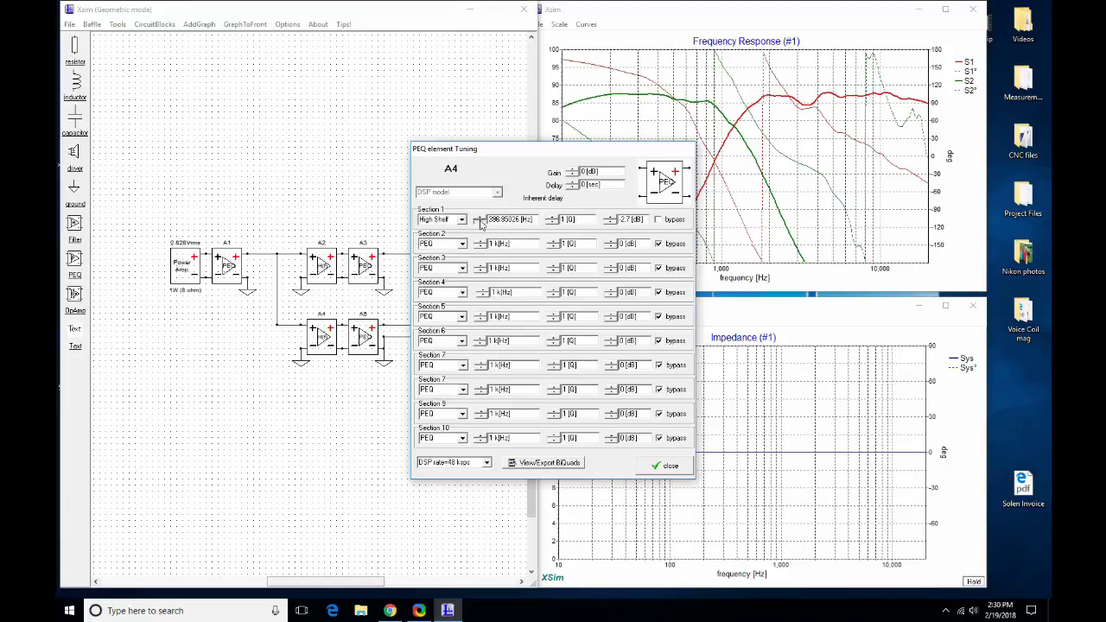
Set the high shelf's gain to -1.8 dB and close the PEQ tuning.
left_click(612, 223)
left_click(612, 223)
left_click(612, 223)
left_click(612, 222)
left_click(612, 222)
left_click(612, 222)
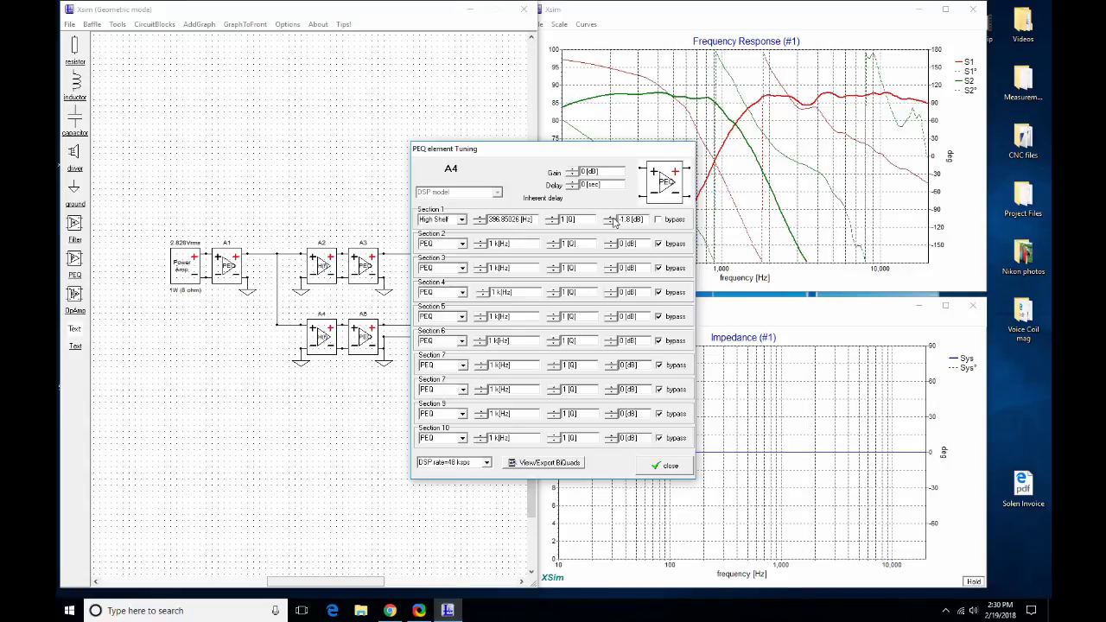
left_click(671, 467)
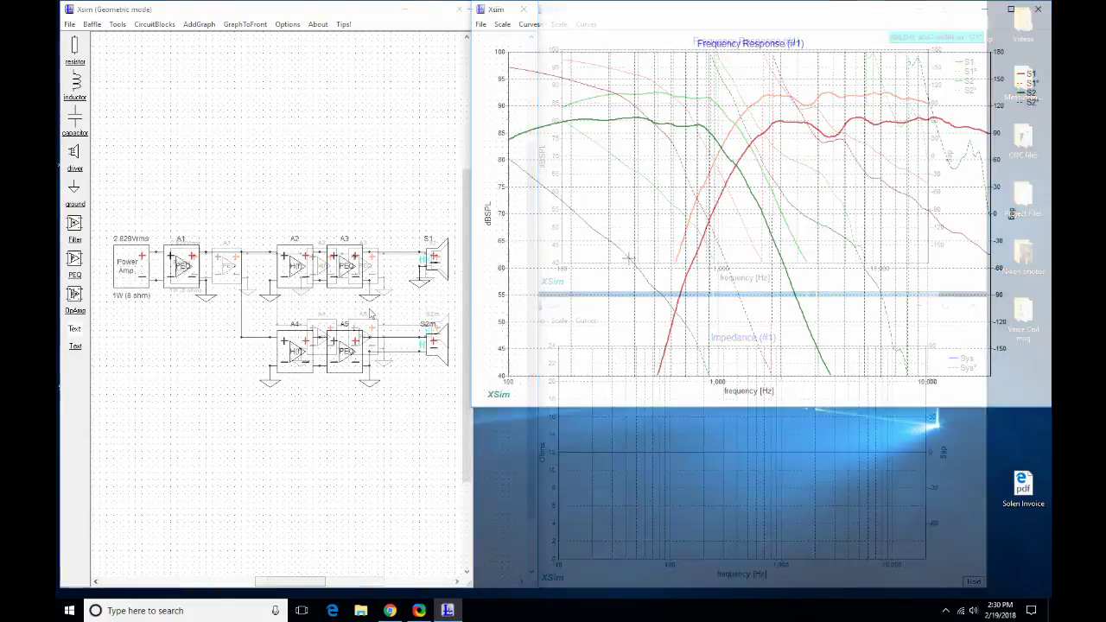
Activate section 1 of the upper branch's PEQ block and set its frequency to 10 kHz.
right_click(353, 273)
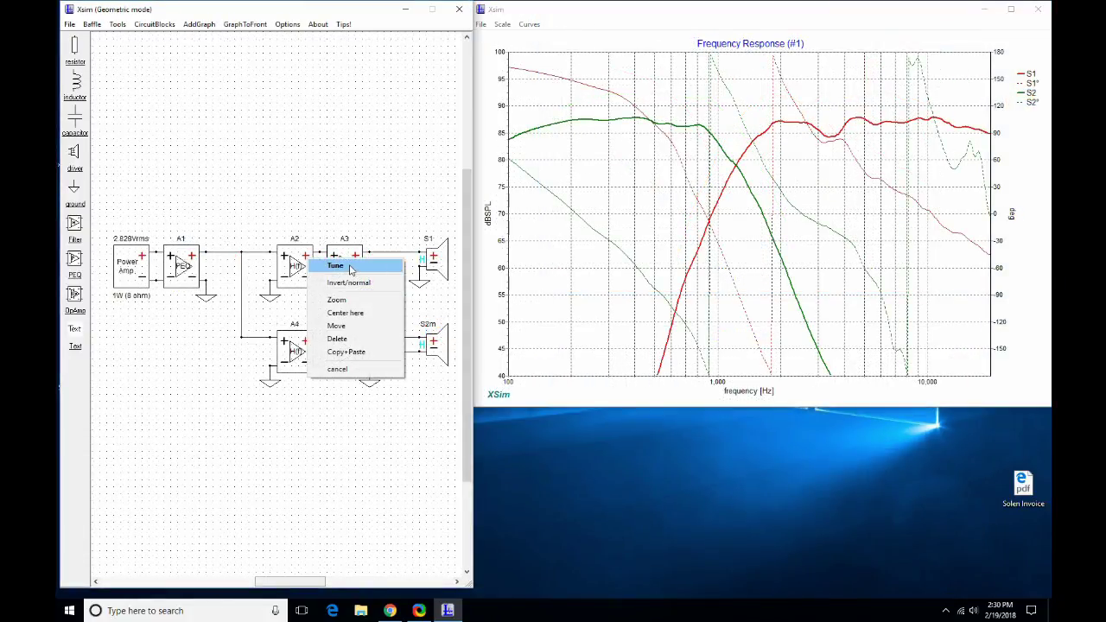
left_click(339, 266)
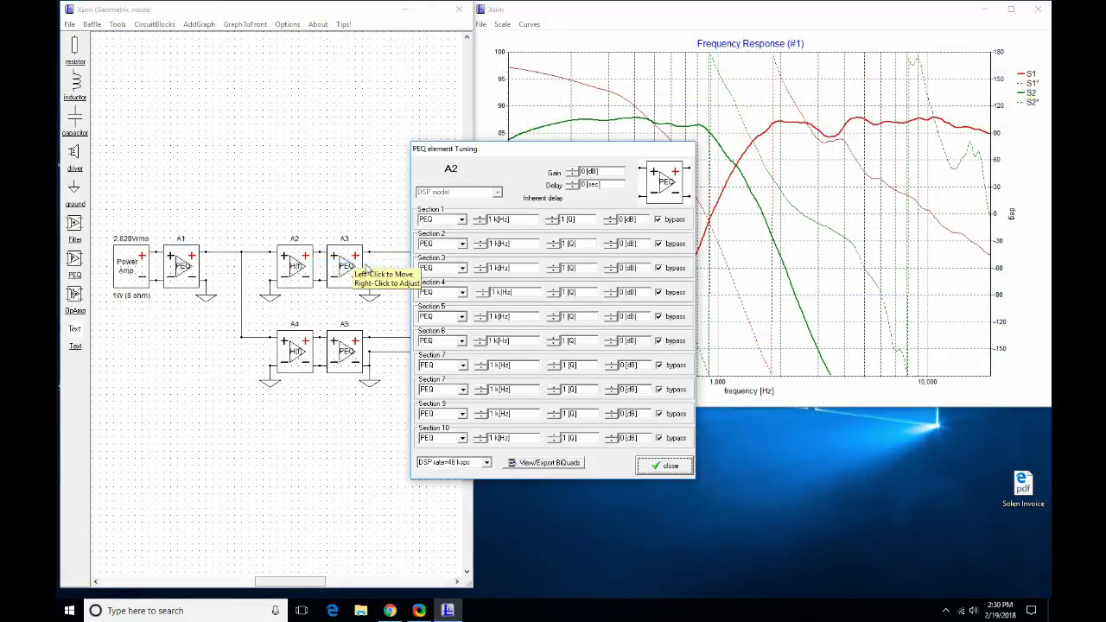
left_click(658, 220)
left_click_drag(535, 223, 462, 219)
key("Left")
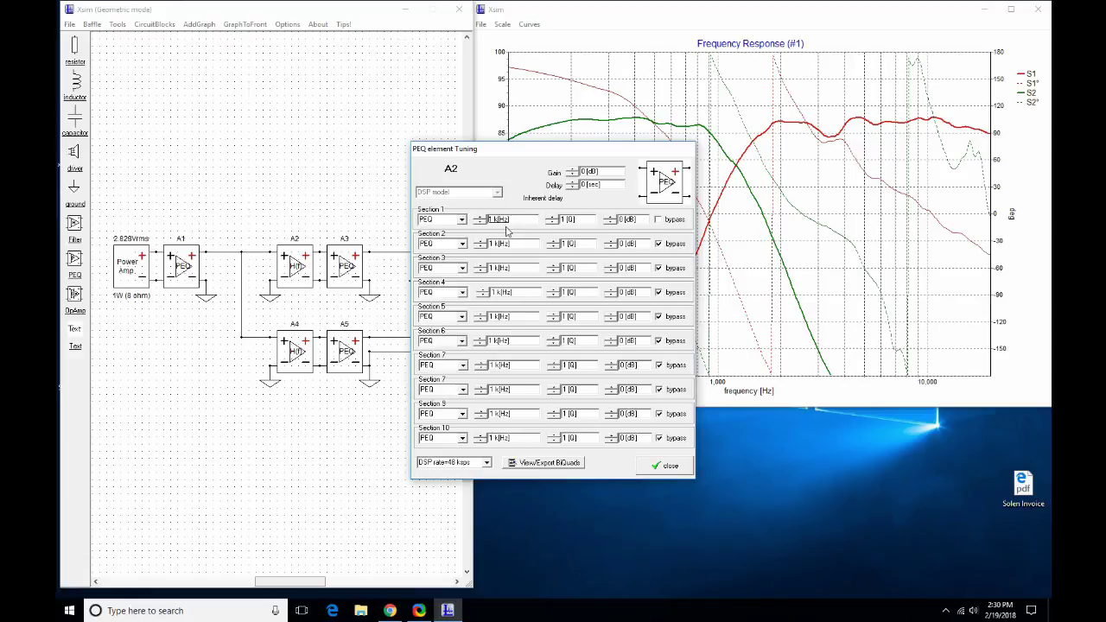
key("shift+End")
type("10")
Set the 10 kHz PEQ section's gain to -0.9 dB and its Q to 2.
left_click(610, 218)
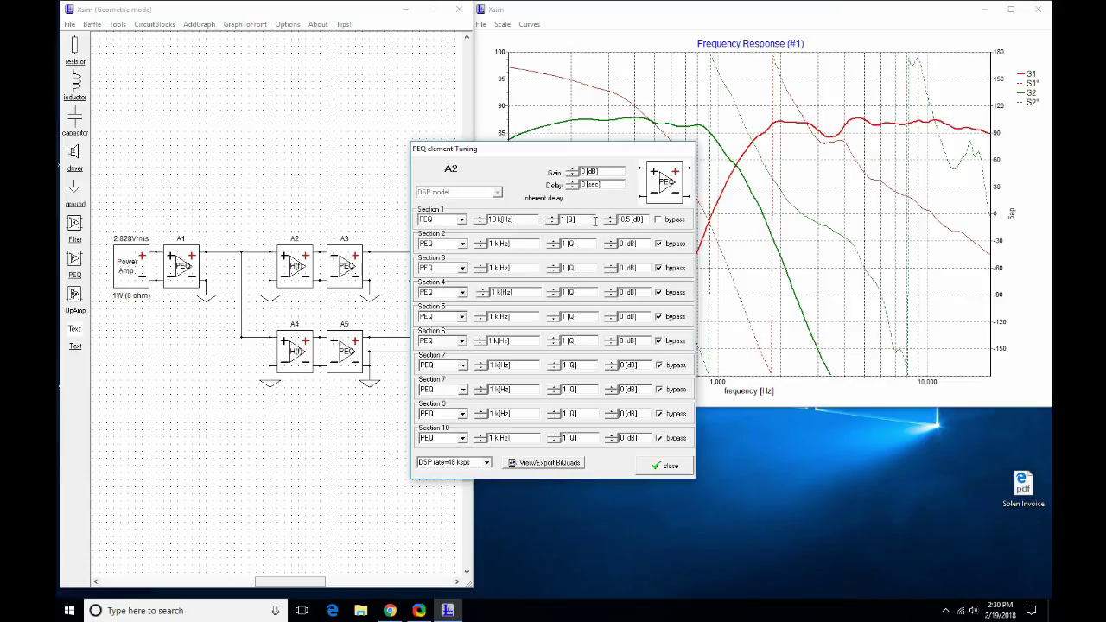
left_click(552, 218)
left_click(612, 223)
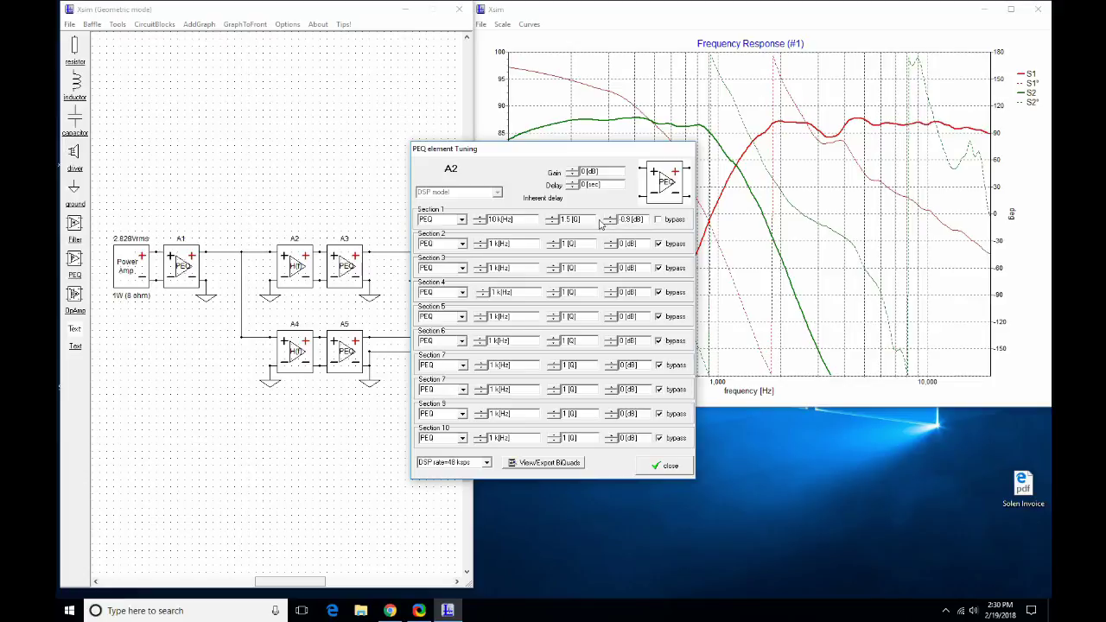
left_click(551, 222)
Keep section 2 of the upper branch's PEQ as a PEQ type and set its frequency to 4500 Hz.
left_click(462, 244)
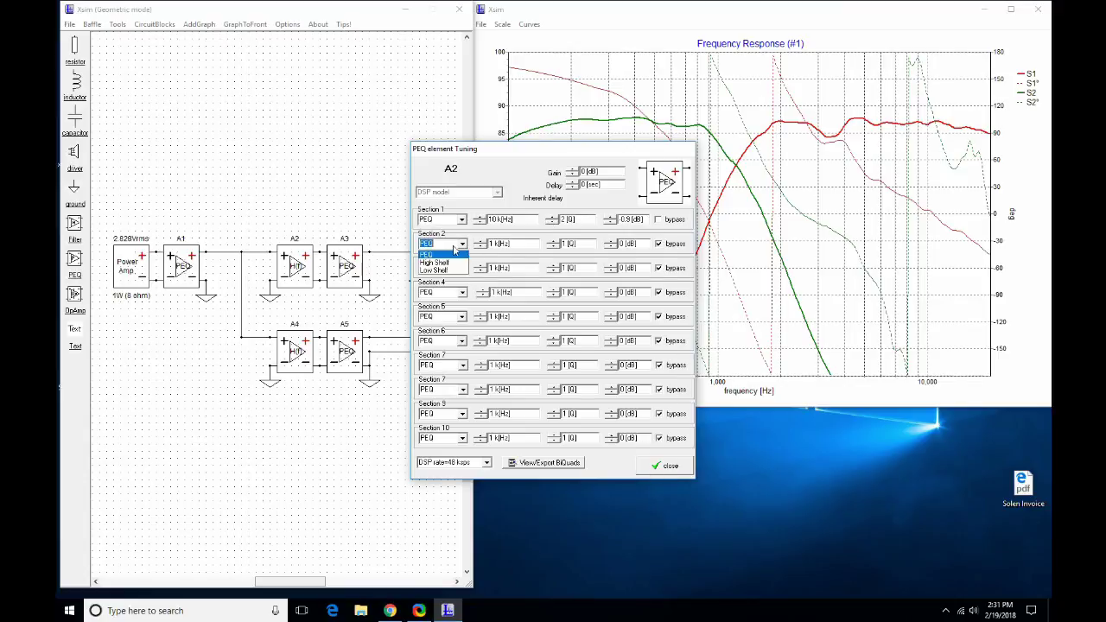
left_click(463, 251)
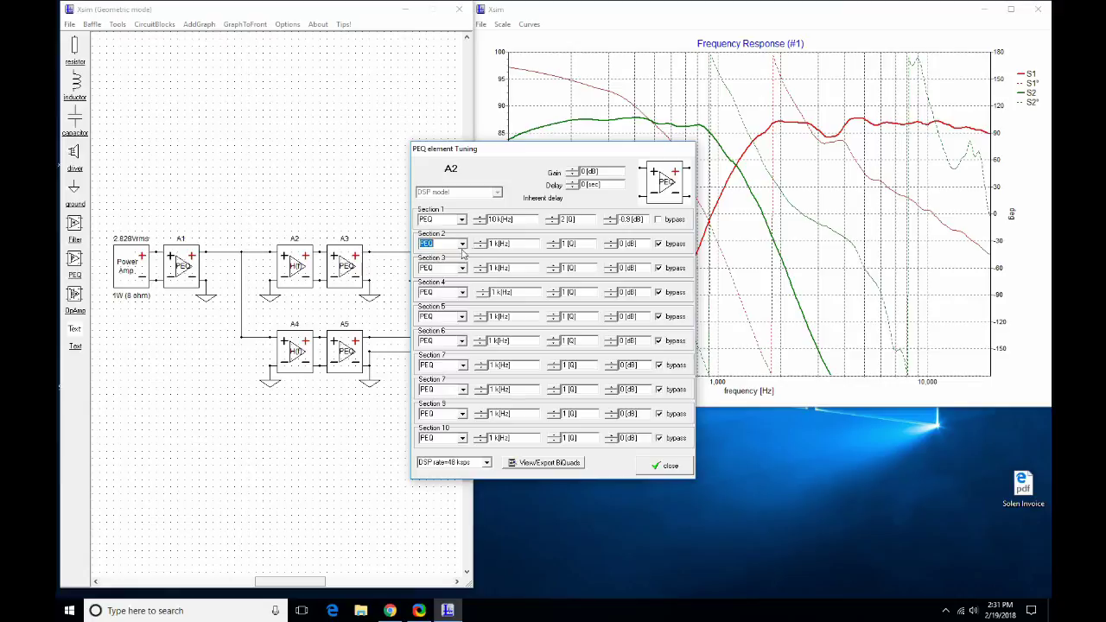
left_click_drag(506, 244, 474, 243)
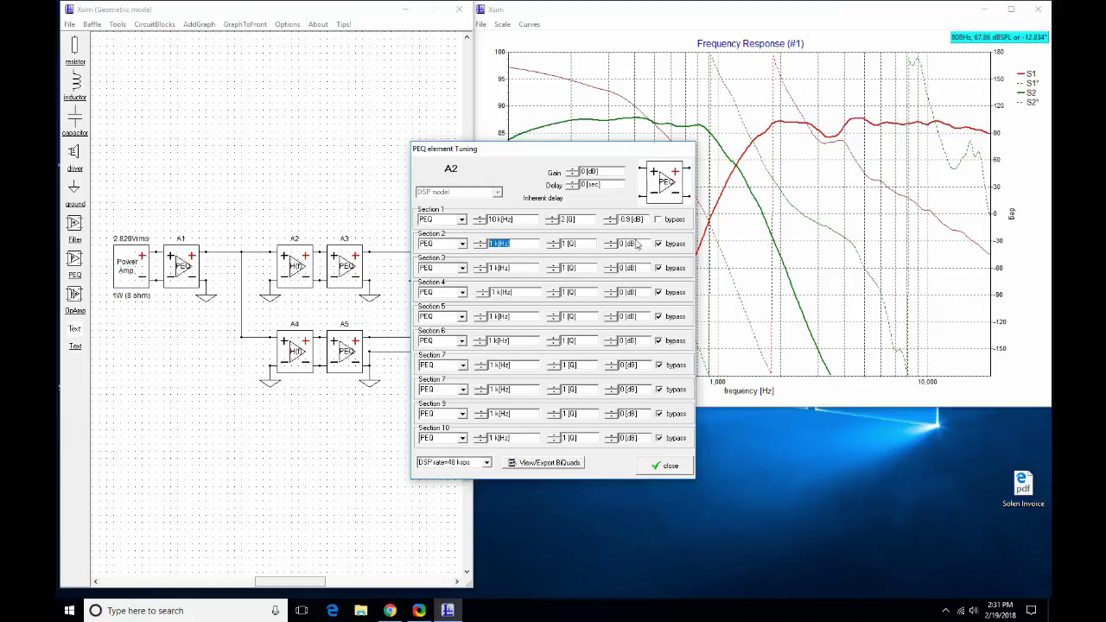
type("4500")
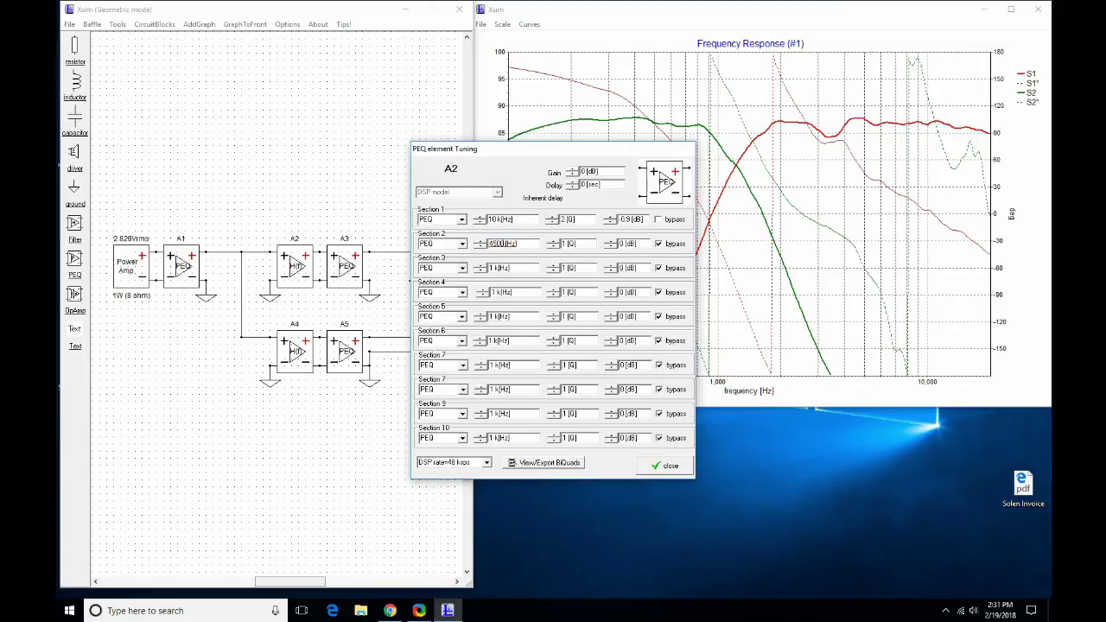
Activate section 2 with a gain of -0.8 dB, raise its Q to about 4, and close the PEQ tuning.
left_click(554, 243)
left_click(554, 244)
left_click(613, 248)
left_click(613, 248)
left_click(659, 245)
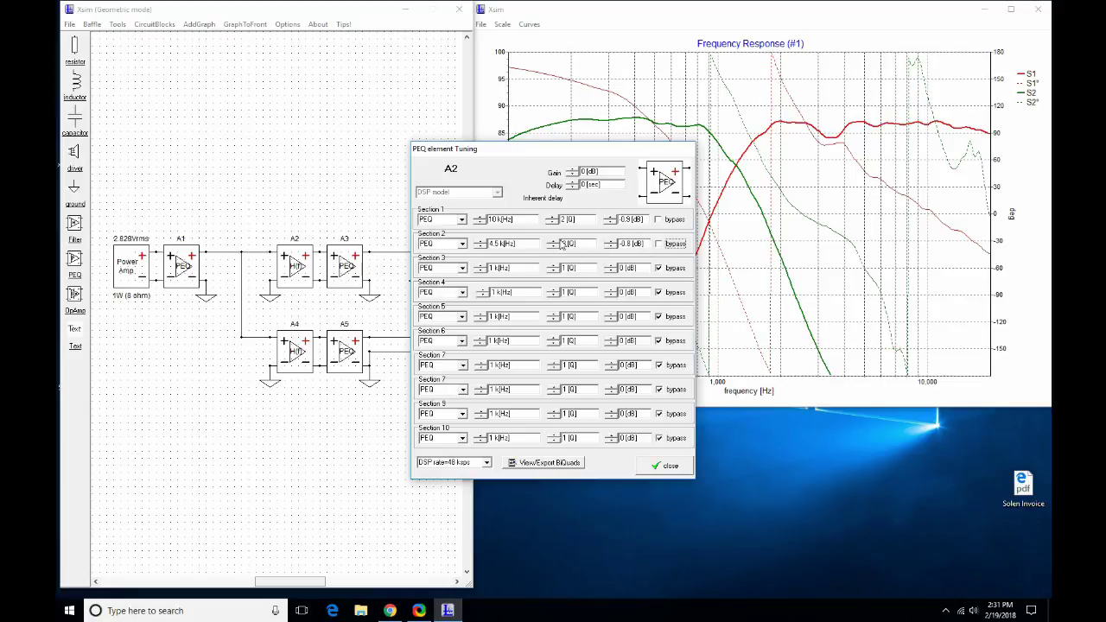
left_click(556, 242)
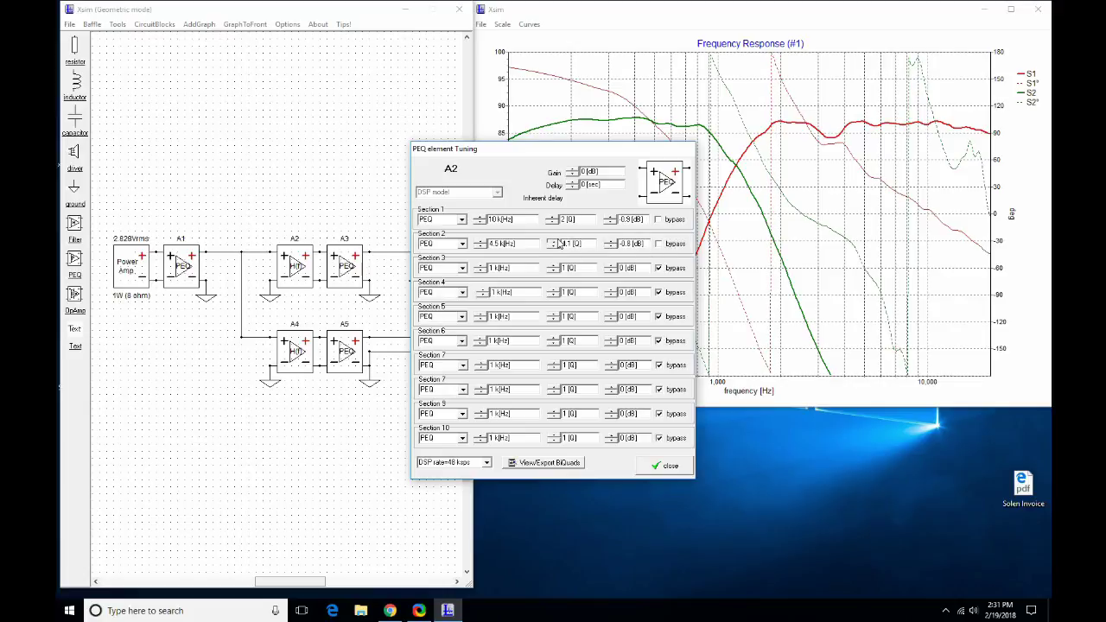
left_click(557, 242)
left_click(666, 466)
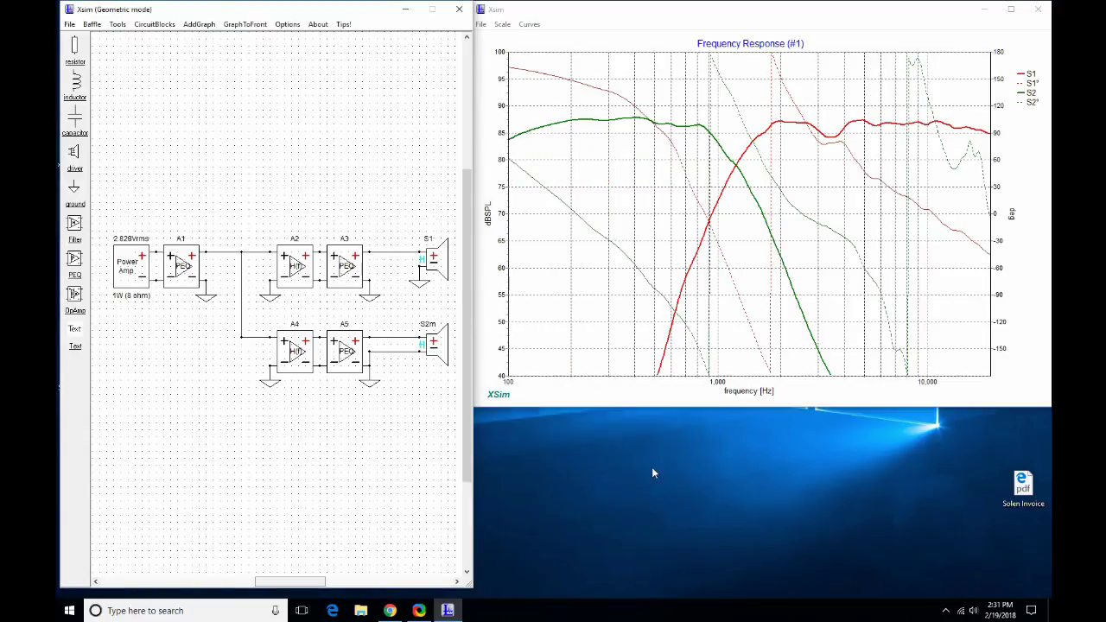
Show the System curve without phase on the frequency response graph, and remove it again after checking the sum.
left_click(530, 24)
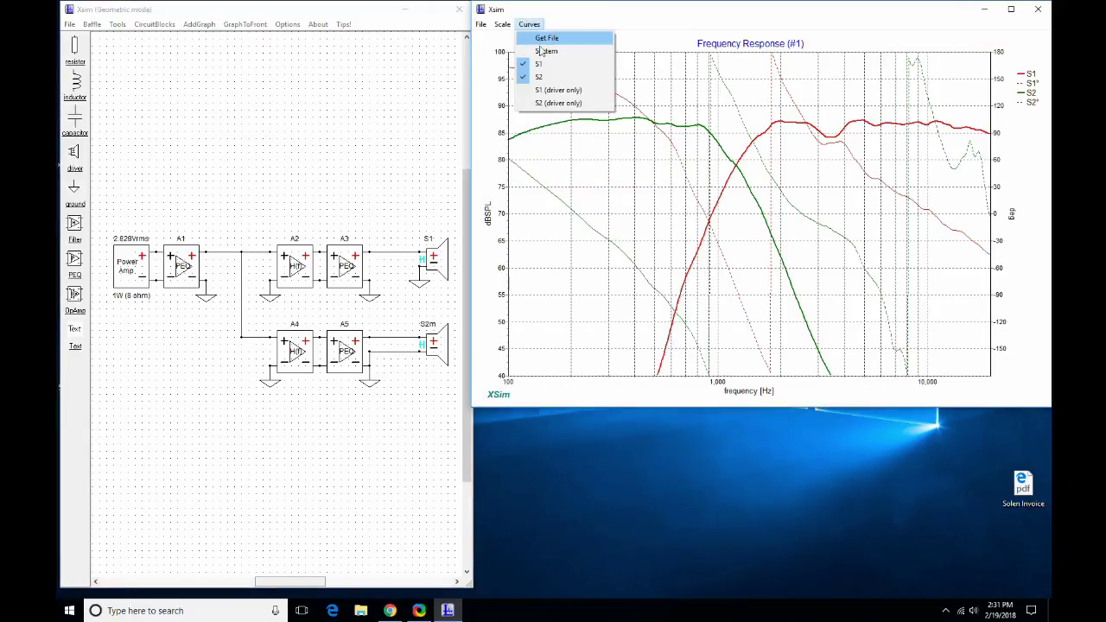
left_click(538, 45)
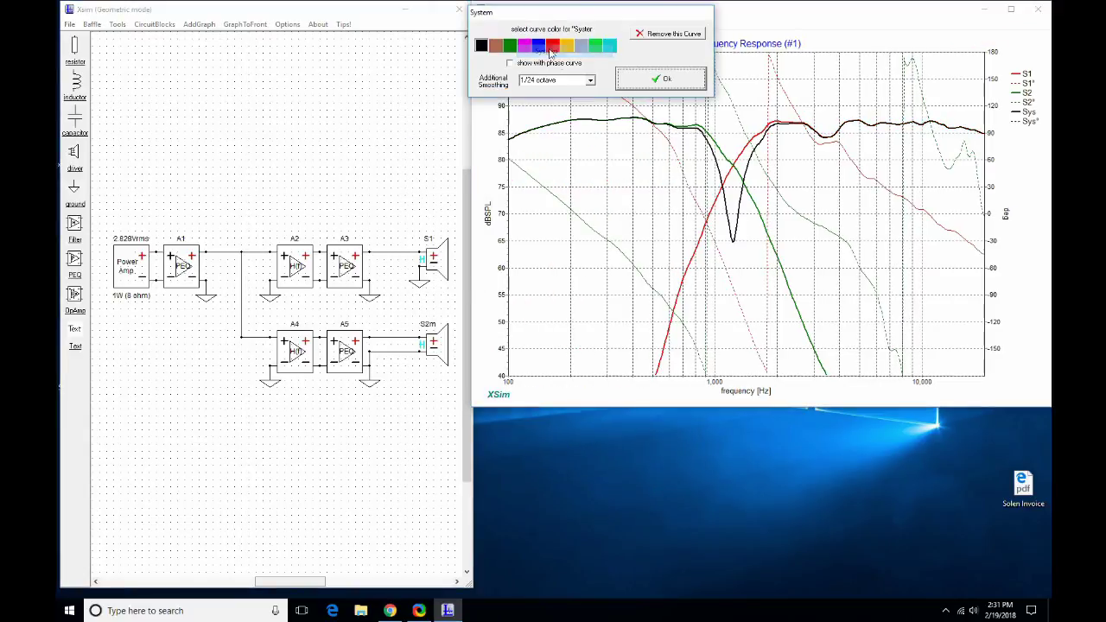
left_click(660, 80)
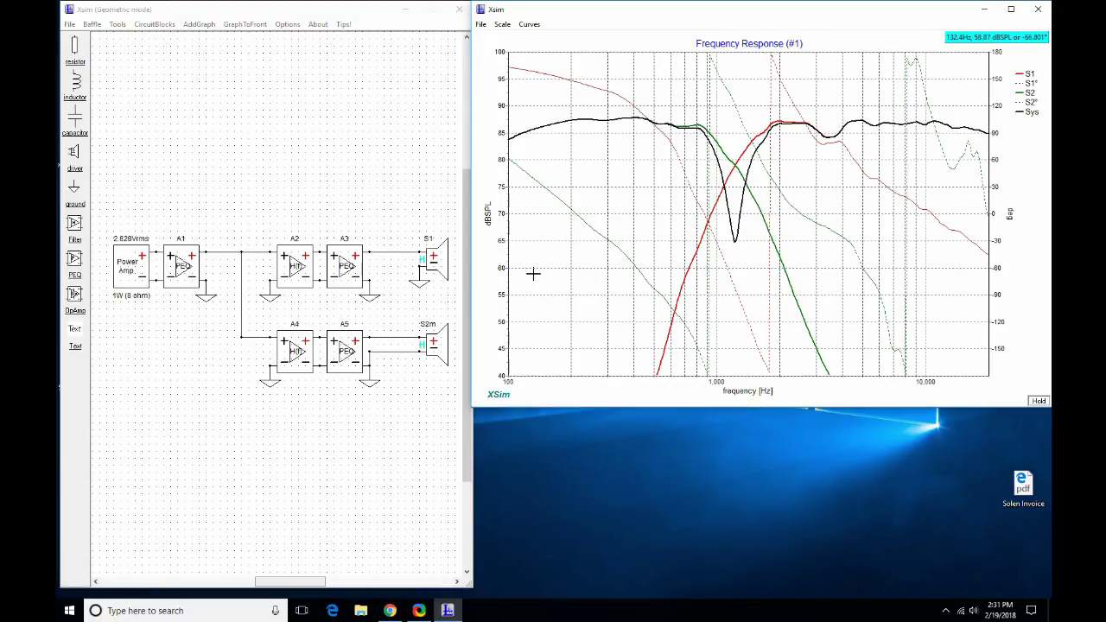
left_click(529, 24)
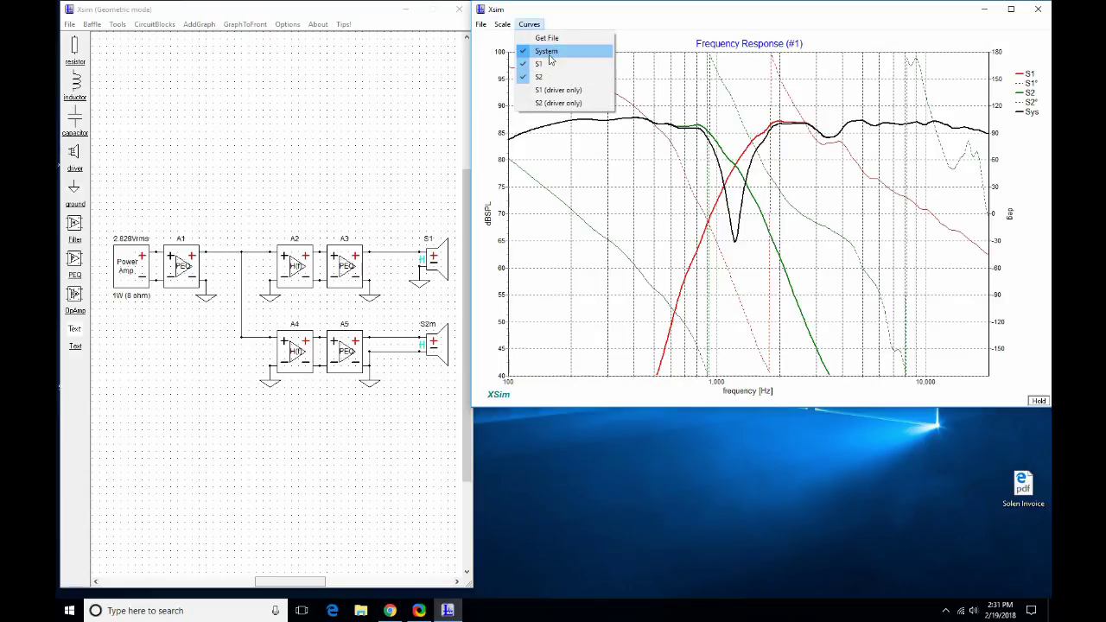
left_click(550, 51)
left_click(664, 36)
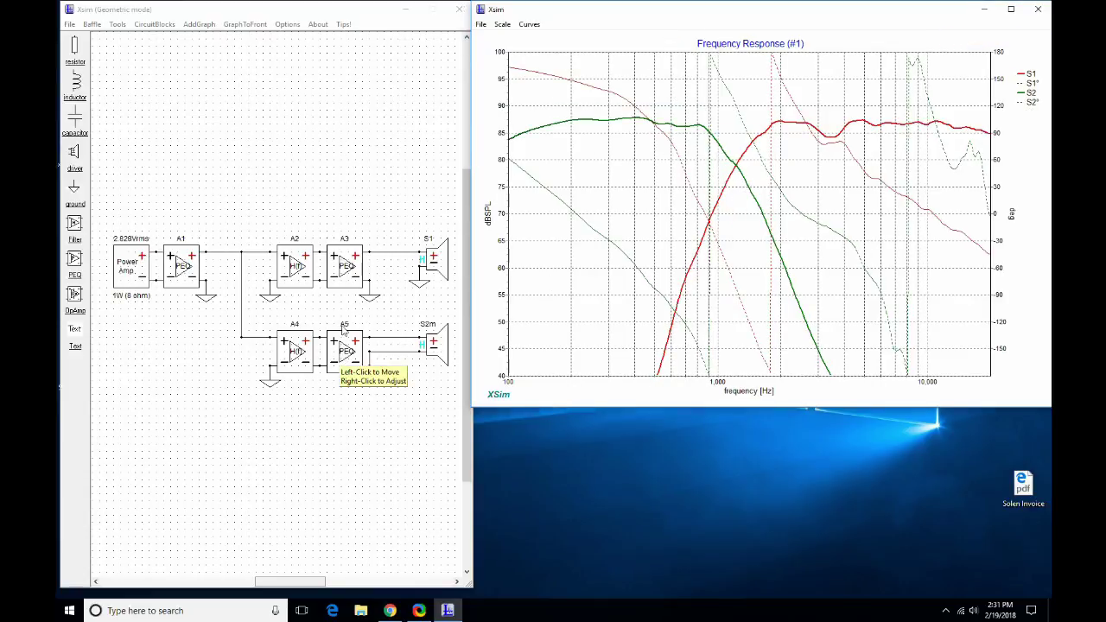
Raise the delay of the upper branch's high-pass filter to about 106 µs.
right_click(344, 272)
left_click(303, 270)
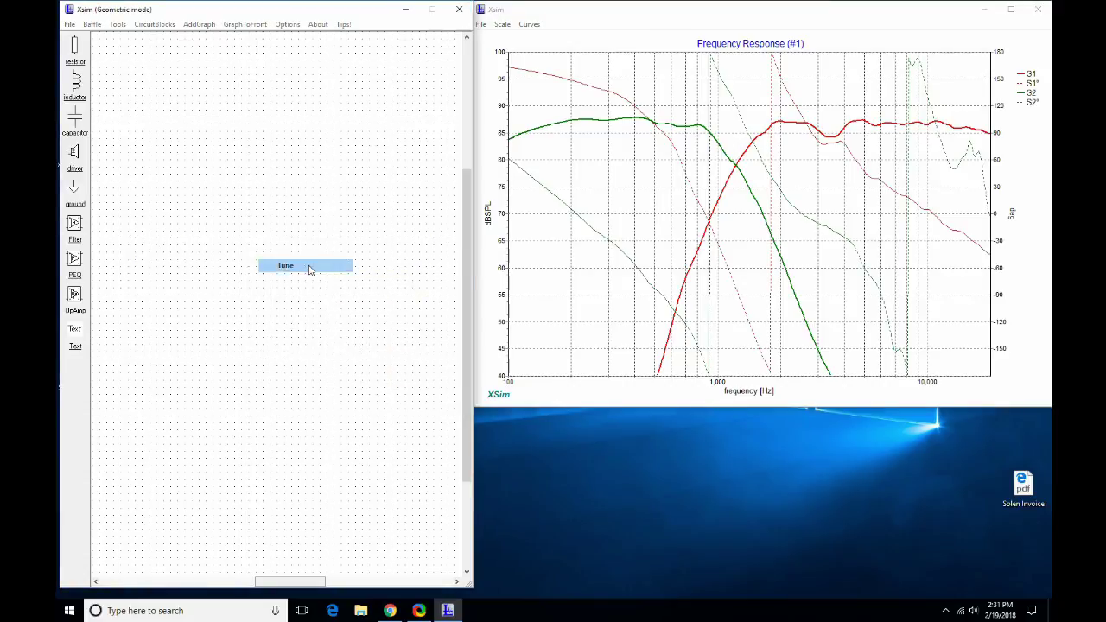
left_click(536, 358)
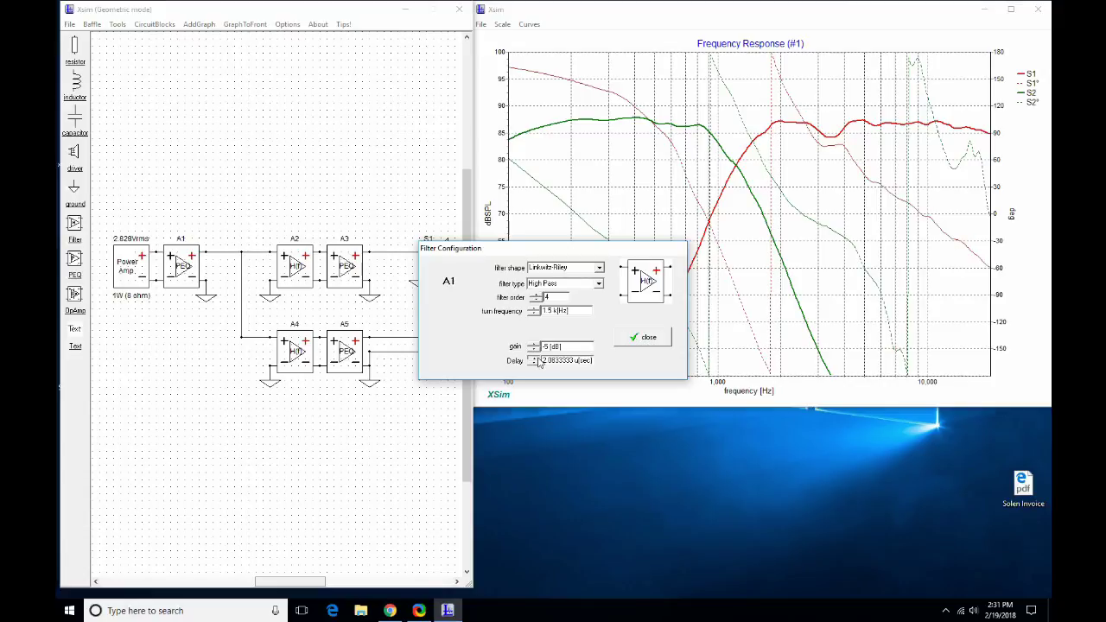
left_click(537, 361)
left_click(537, 362)
left_click(537, 362)
left_click(536, 361)
left_click(537, 362)
left_click(537, 361)
left_click(536, 362)
left_click(537, 361)
left_click(537, 361)
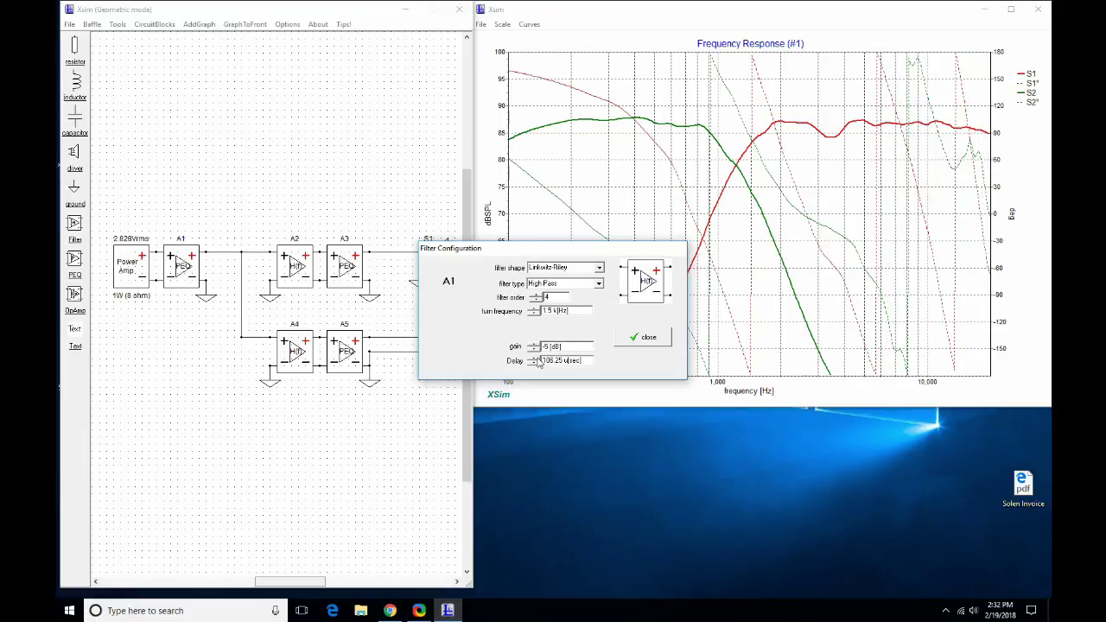
Set the lower branch's low-pass filter to order 6 and raise its turn frequency, with the high-pass filter at 1.4 kHz.
left_click(344, 266)
left_click(537, 296)
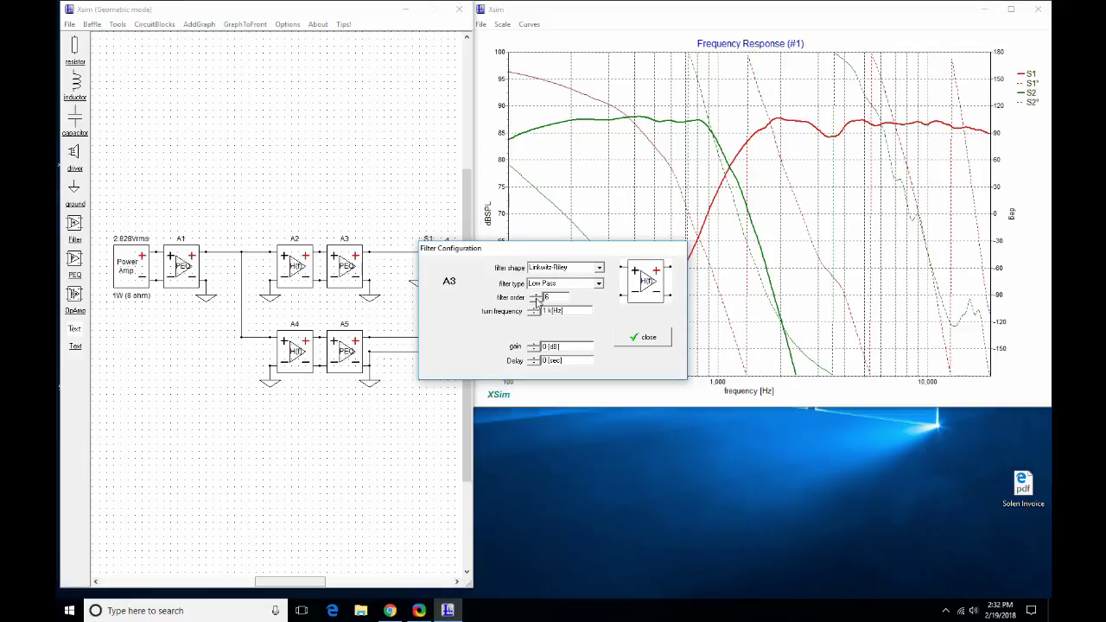
left_click_drag(572, 311, 542, 311)
type("118.75")
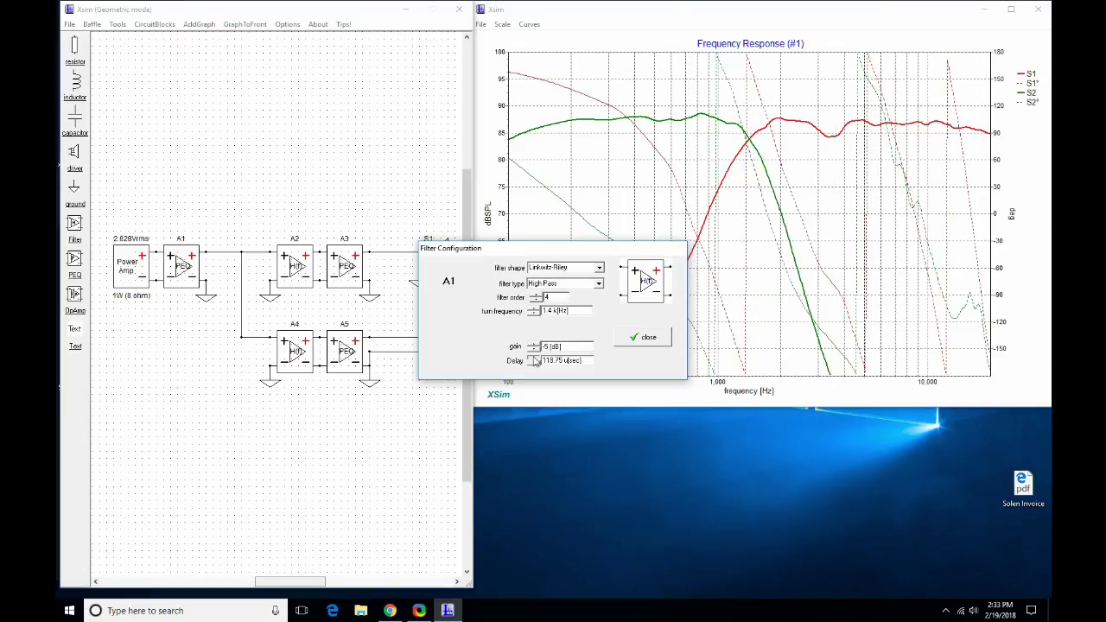
Adjust the high-pass filter's delay to 310.41667 µs to align both drivers' phase curves, and close the filter configuration.
left_click(536, 361)
left_click(536, 362)
left_click(536, 362)
left_click(536, 361)
left_click(536, 362)
left_click(536, 361)
left_click(536, 362)
left_click(536, 361)
left_click(536, 362)
left_click(536, 361)
left_click(536, 362)
left_click(536, 361)
left_click(534, 358)
left_click(534, 358)
left_click(535, 357)
left_click(534, 358)
left_click(535, 358)
left_click(534, 358)
left_click(534, 358)
left_click(534, 358)
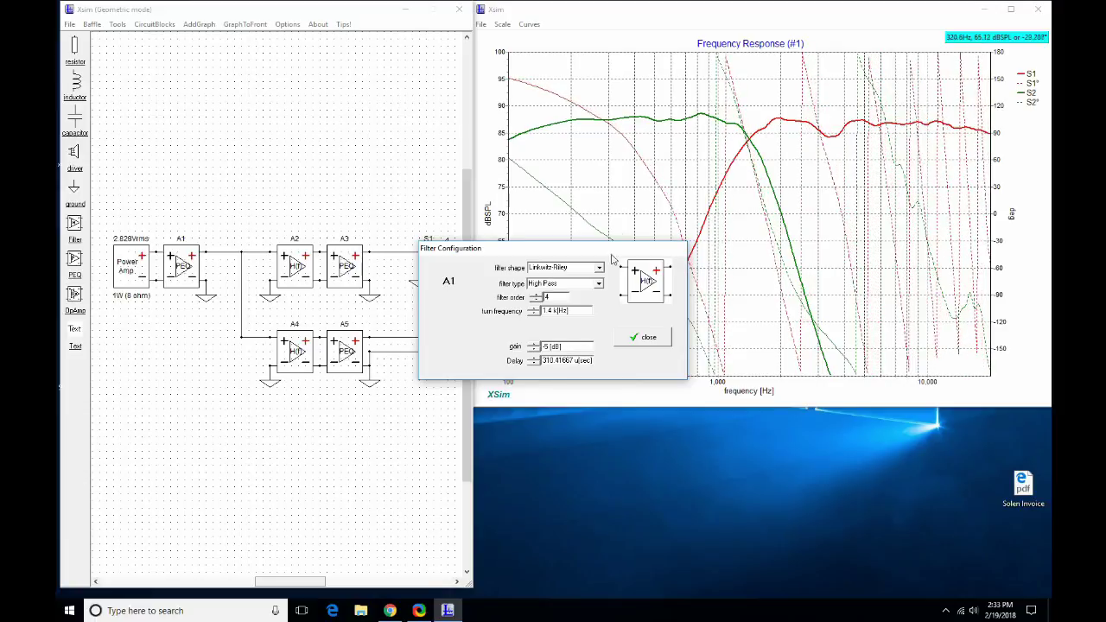
left_click(630, 337)
left_click(529, 24)
left_click(545, 38)
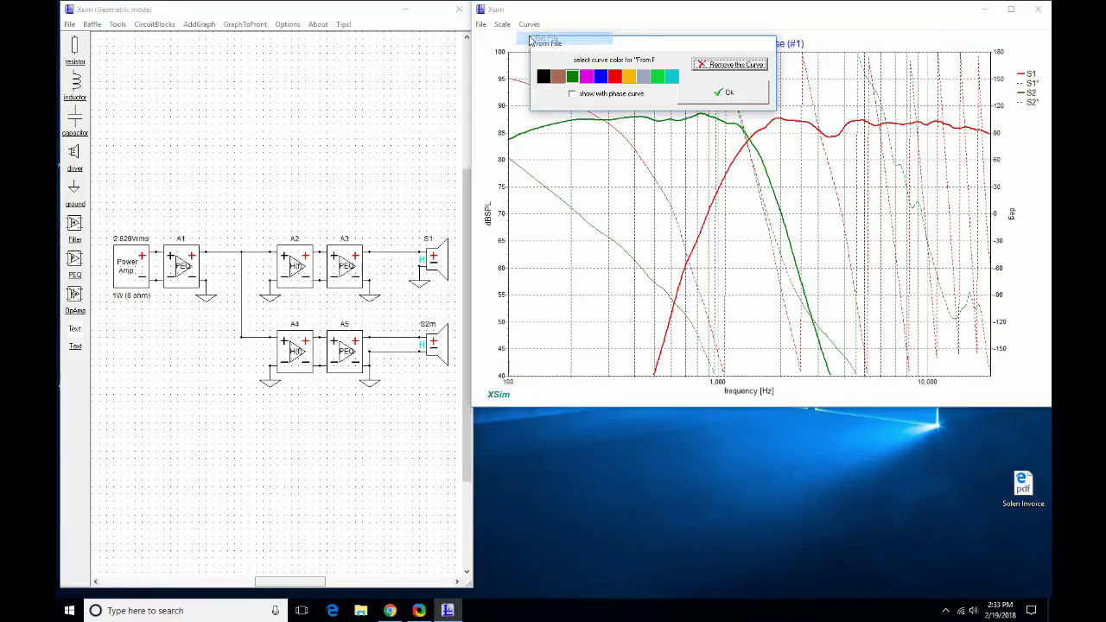
left_click(691, 95)
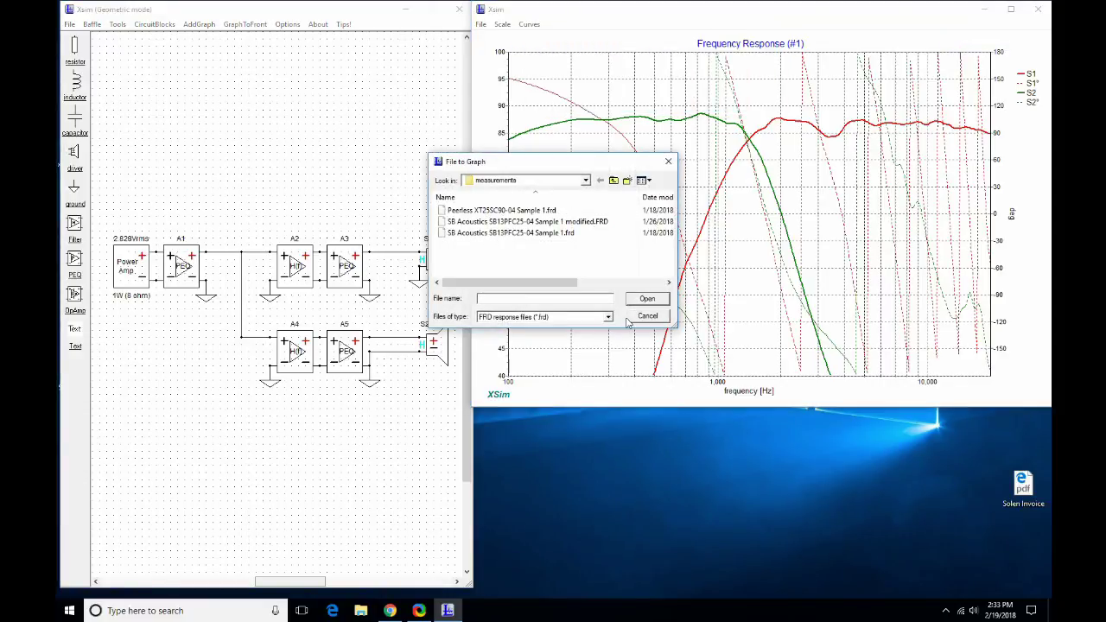
left_click(635, 317)
Add the System curve in brown to the frequency response graph with its phase curve turned off.
left_click(530, 24)
left_click(547, 51)
left_click(562, 63)
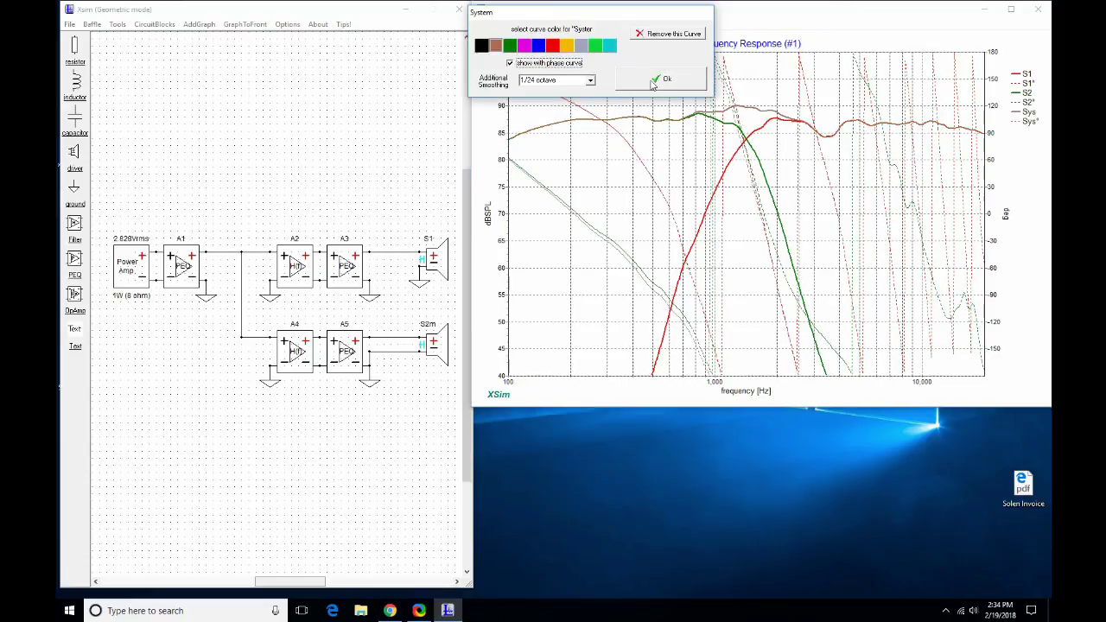
left_click(543, 64)
left_click(655, 80)
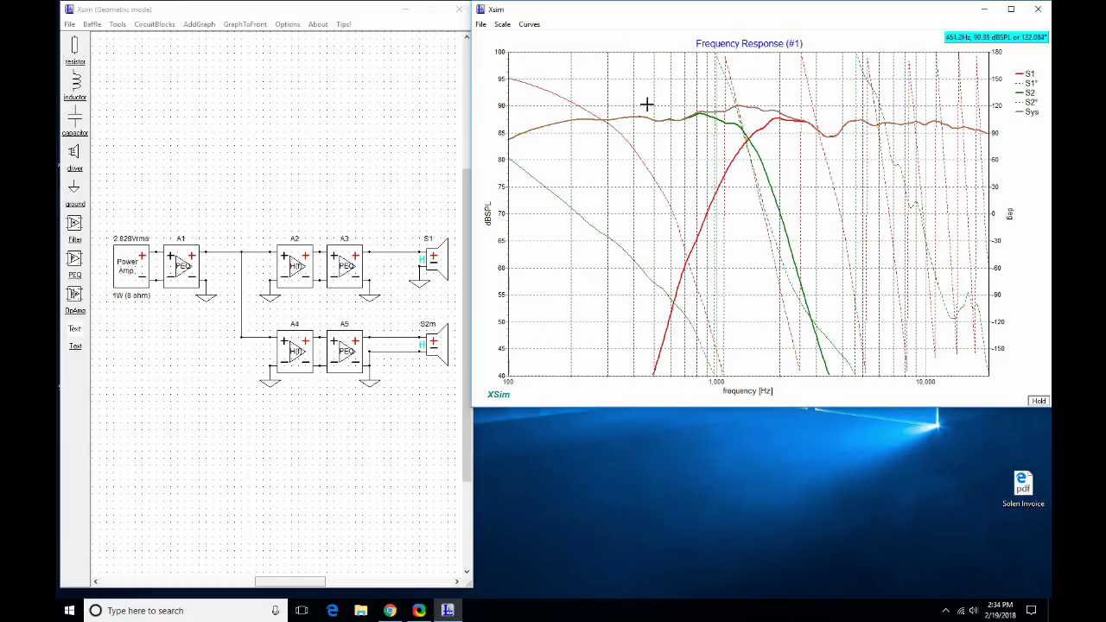
Set the upper branch's high-pass filter to a turn frequency of 1500 Hz and close its configuration.
left_click(637, 148)
type("4")
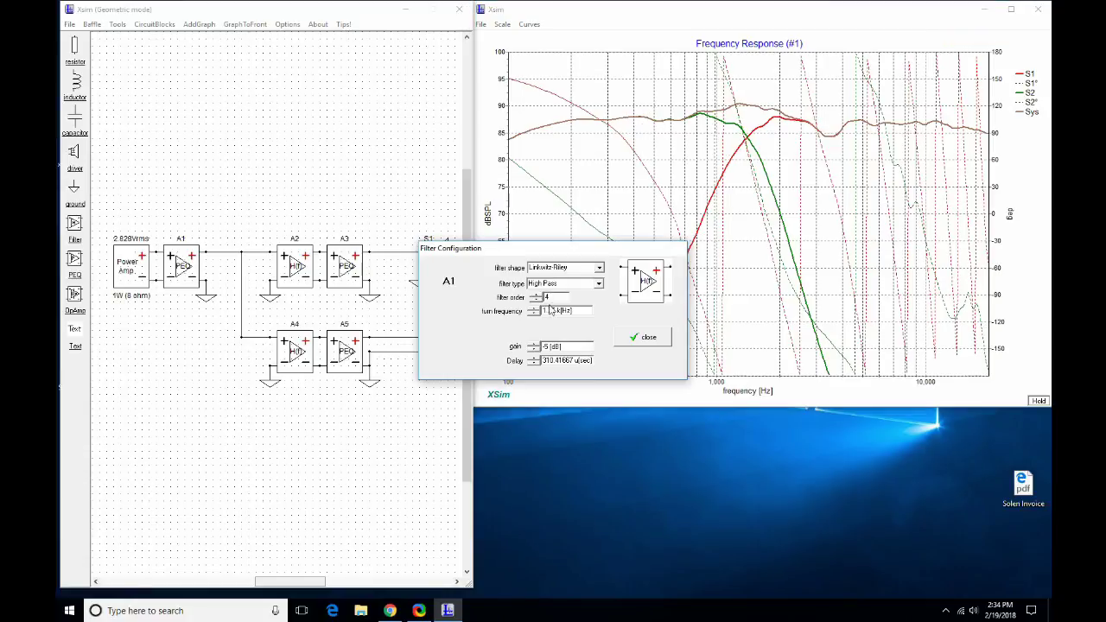
double_click(577, 309)
type("1500")
left_click(559, 296)
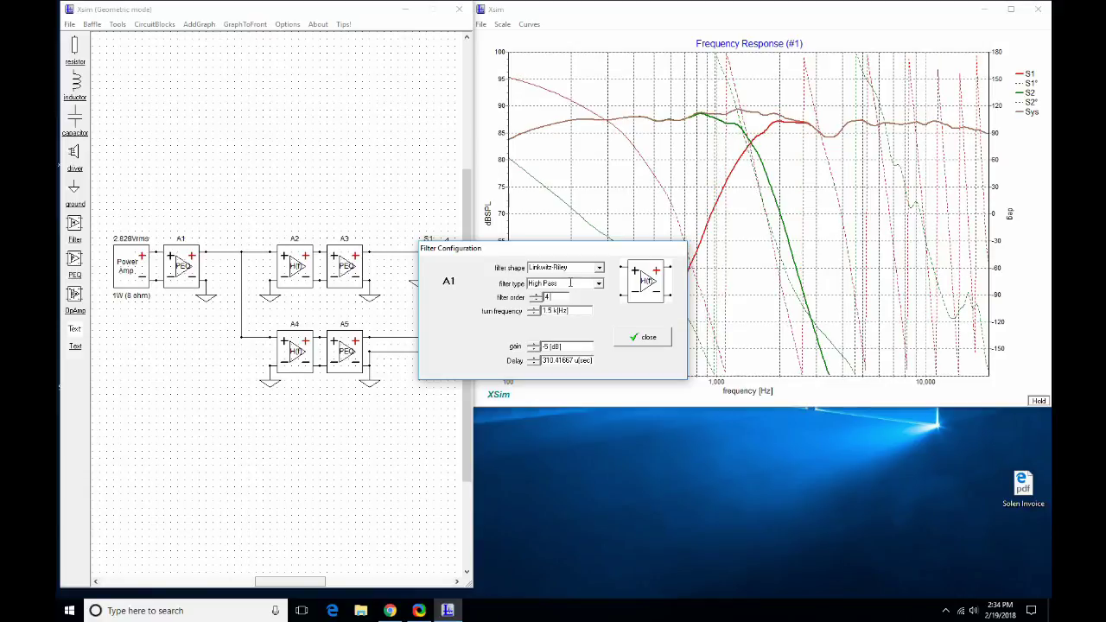
left_click(646, 339)
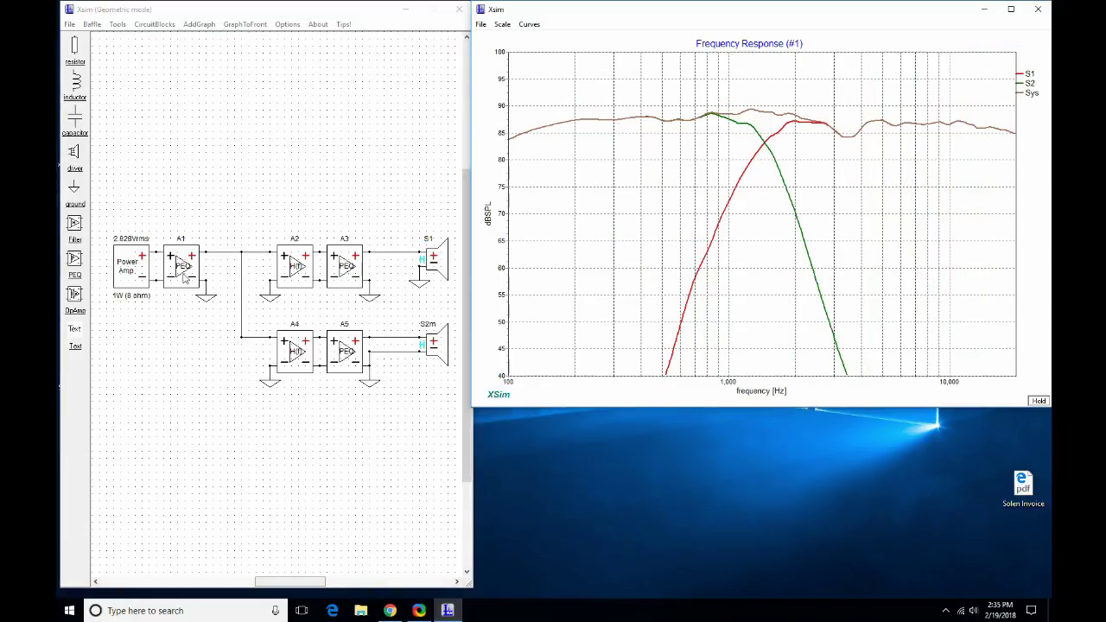
Activate section 1 of the input PEQ block after the power amp and set its frequency to 1500 Hz.
right_click(181, 275)
left_click(181, 275)
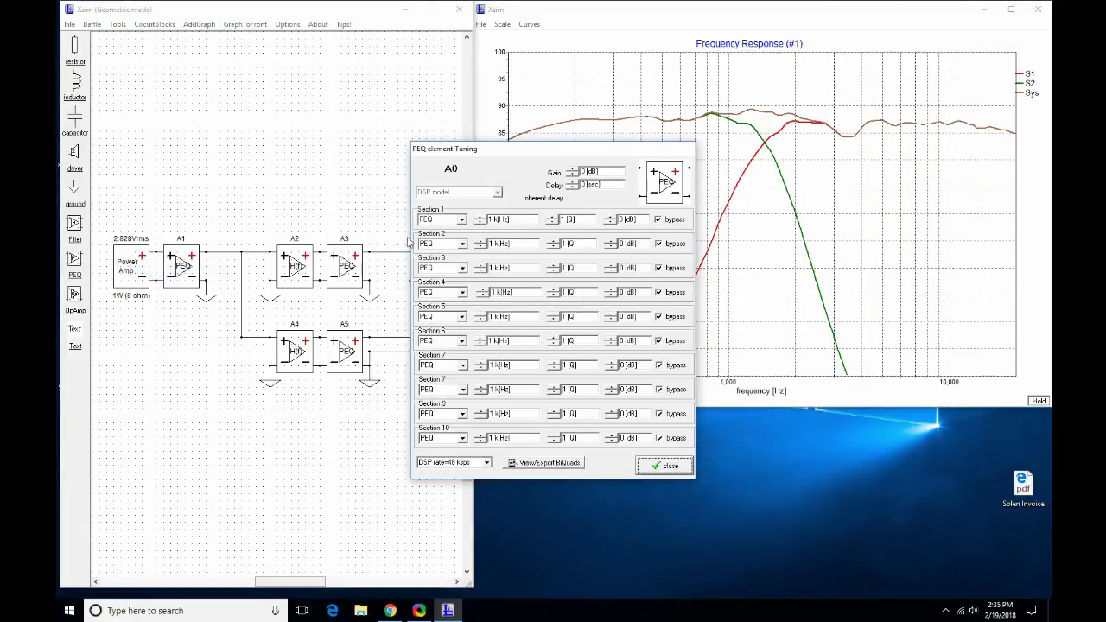
left_click(658, 220)
left_click(512, 222)
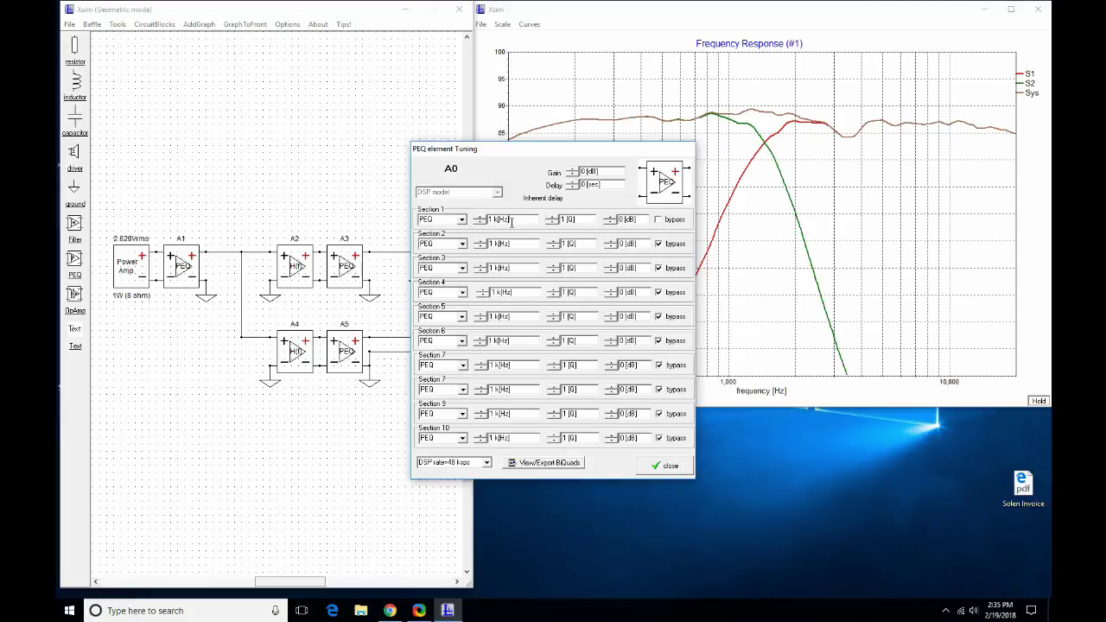
key("shift+Home")
type("1500")
Set the 1.5 kHz section of the input PEQ to a Q of 1.3 and a gain of -1.3 dB.
left_click(610, 218)
left_click(610, 218)
left_click(610, 218)
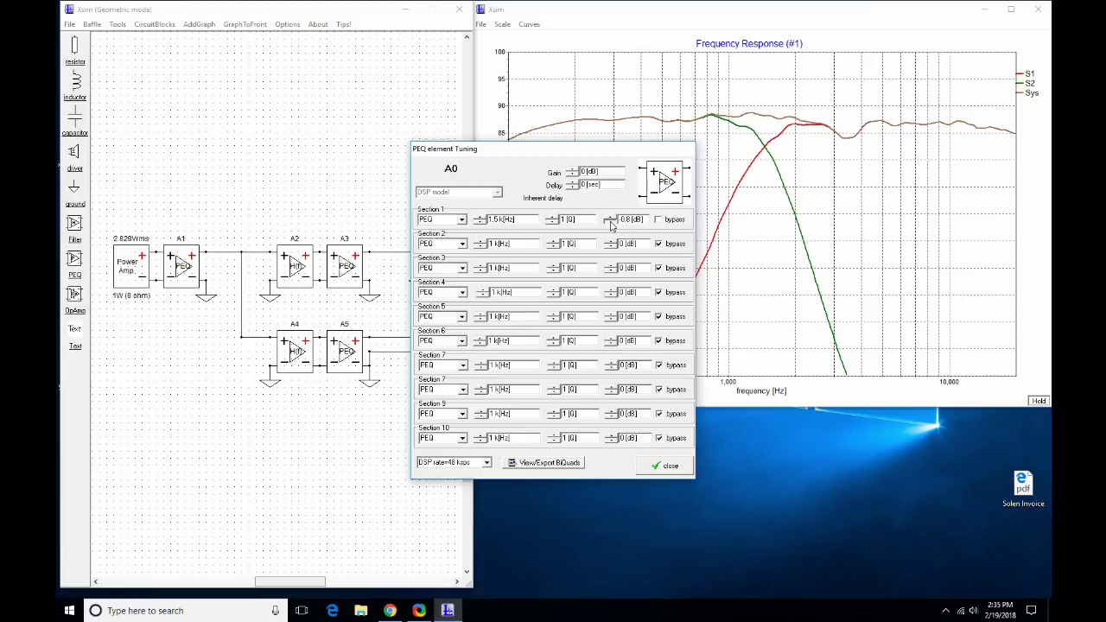
left_click(611, 218)
left_click(610, 218)
left_click(553, 218)
left_click(553, 218)
left_click(554, 218)
left_click(611, 218)
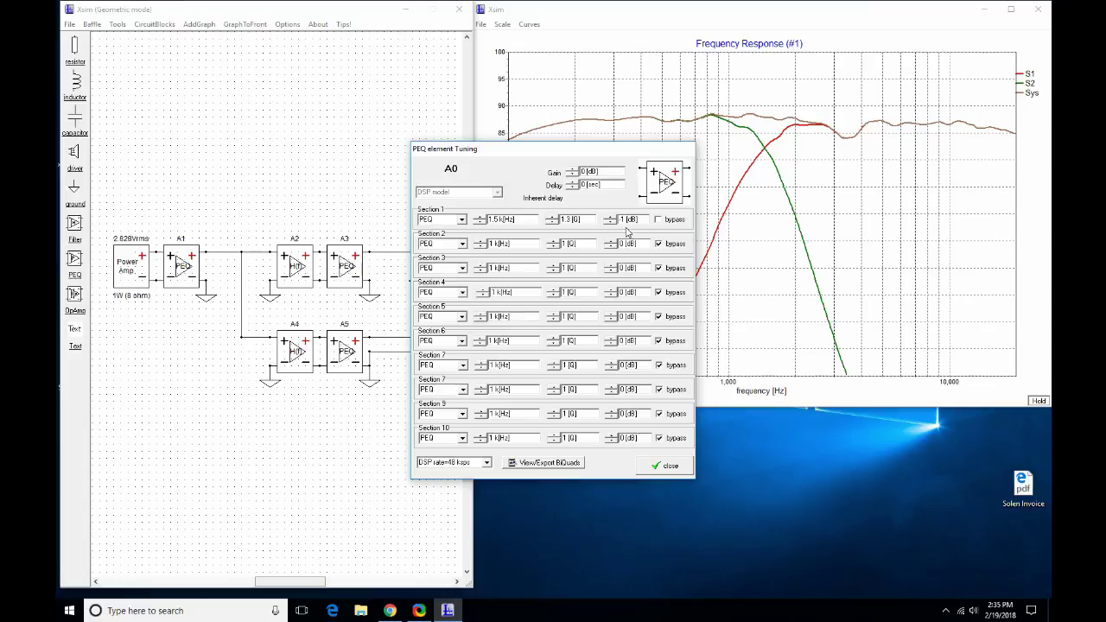
left_click(610, 218)
left_click(610, 219)
left_click(610, 218)
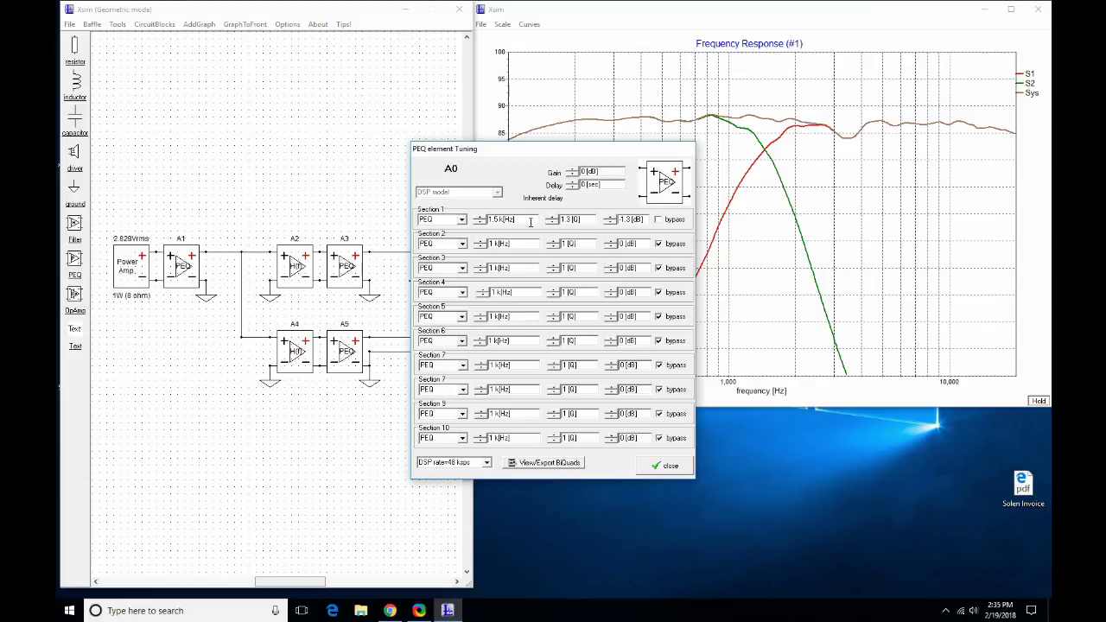
Shift section 1 of the input PEQ to a frequency of about 1.26 kHz and close its tuning.
left_click(479, 223)
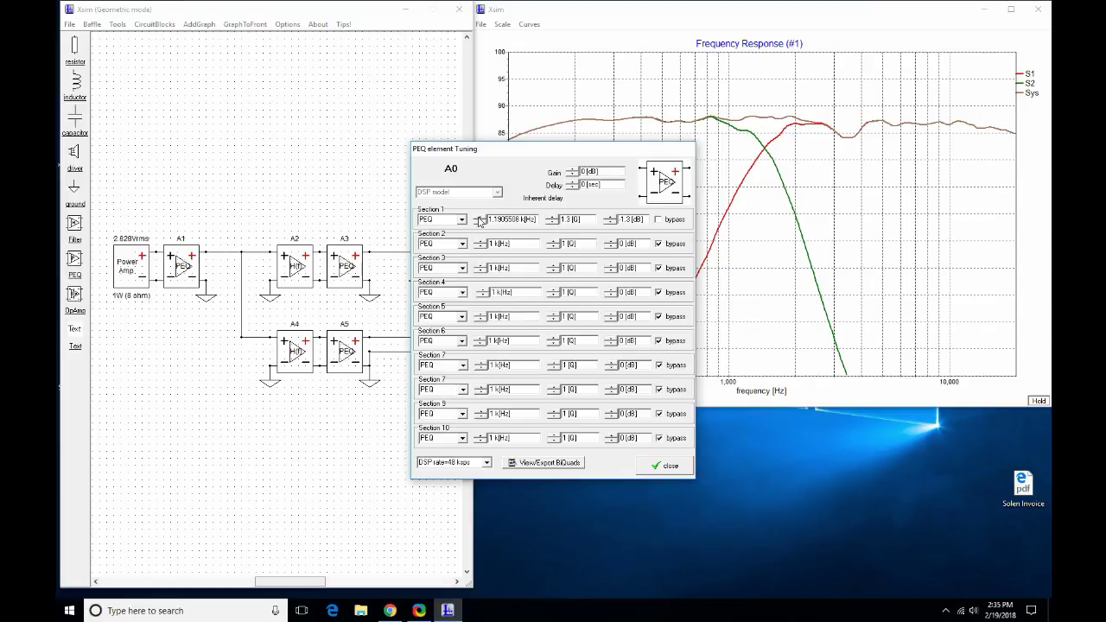
left_click(479, 217)
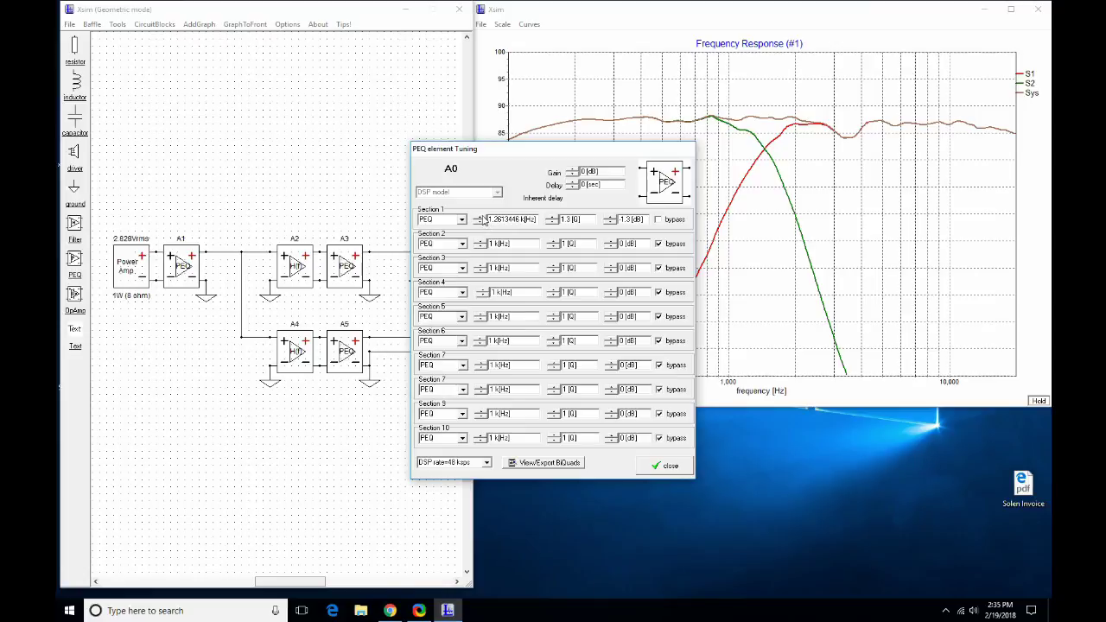
left_click(666, 466)
Raise the gain of the upper branch's high-pass filter to -4.5 dB and close its configuration.
right_click(295, 263)
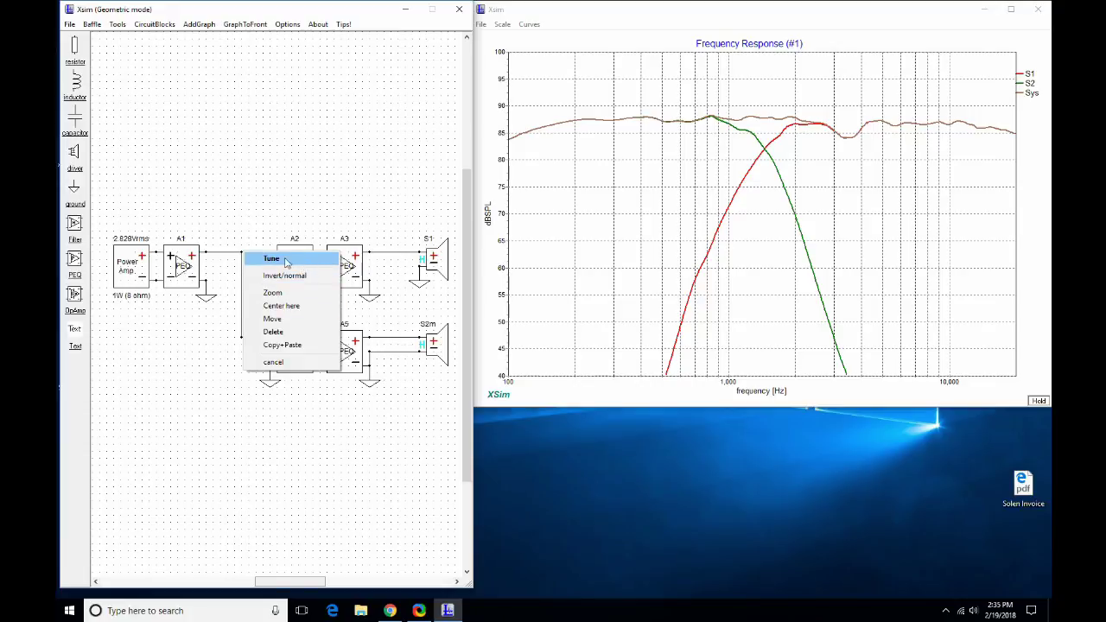
left_click(286, 259)
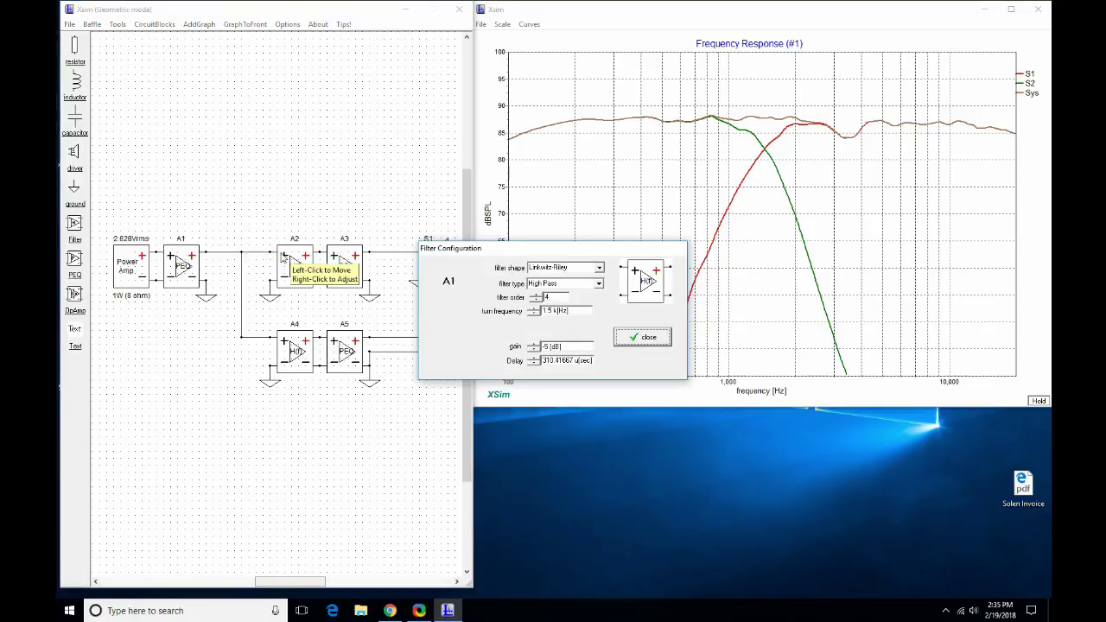
left_click(535, 344)
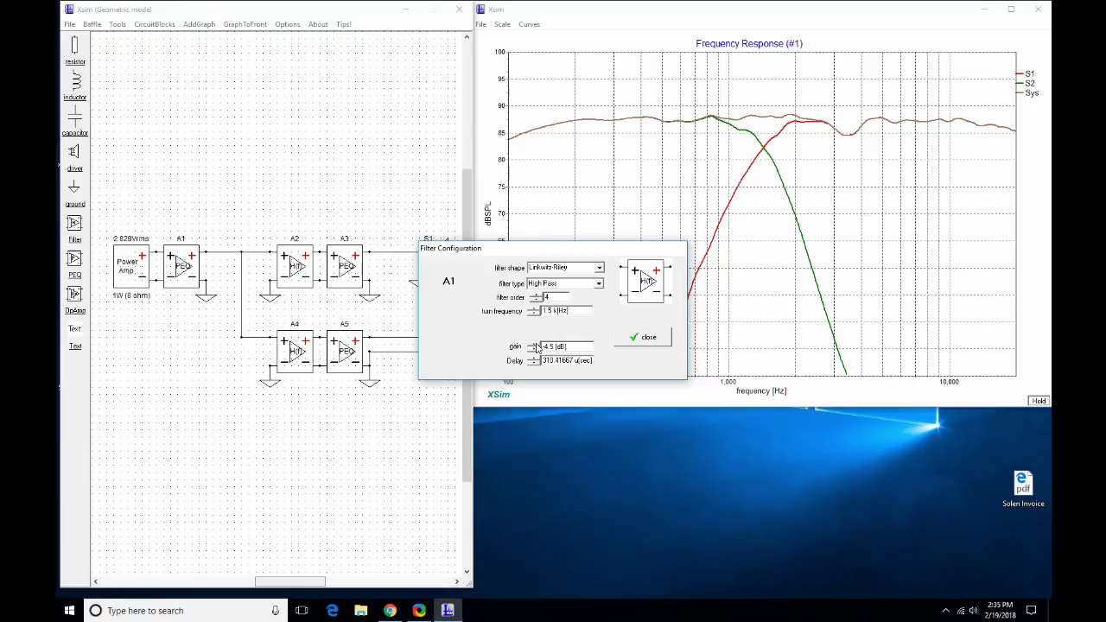
left_click(648, 337)
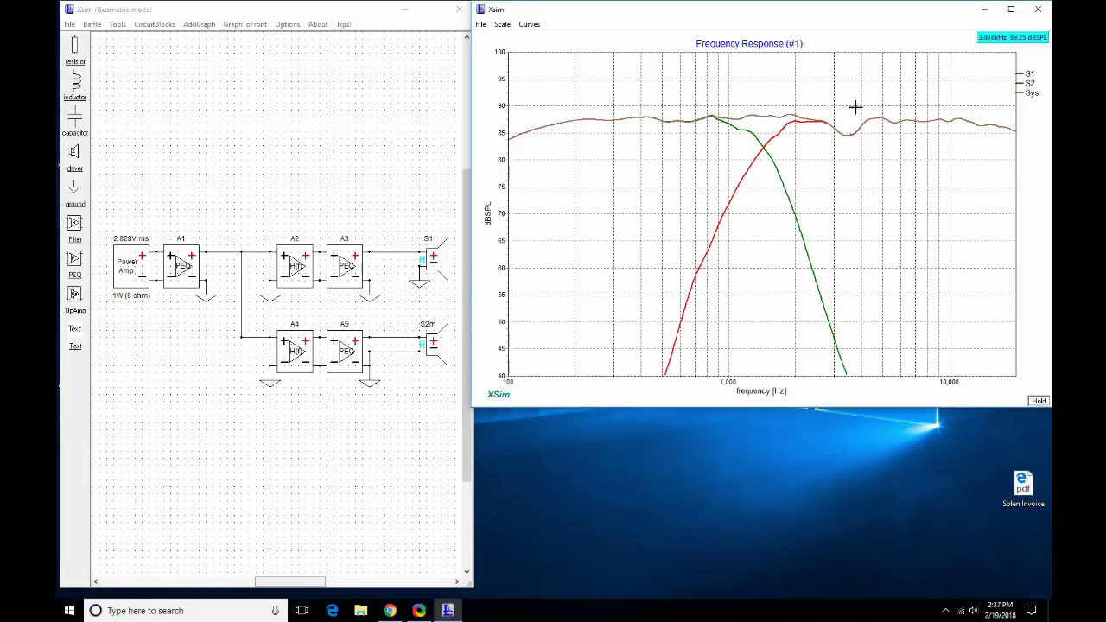
Activate section 3 of the upper branch's PEQ with a frequency of 3.5 kHz and a Q of 5.
right_click(344, 264)
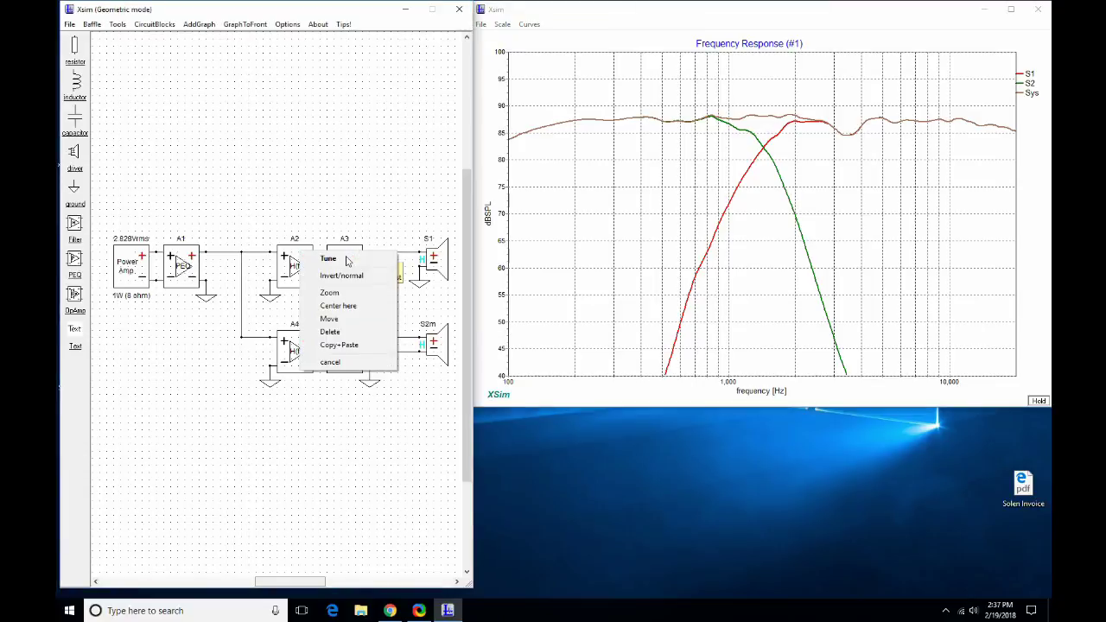
left_click(367, 293)
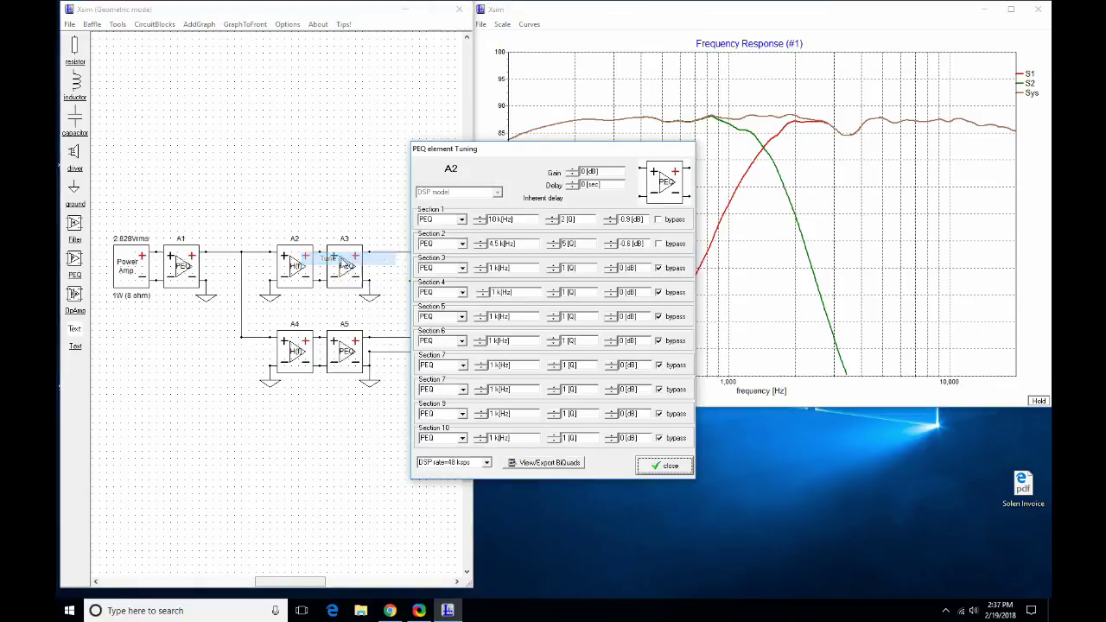
left_click(659, 270)
left_click_drag(520, 267, 473, 268)
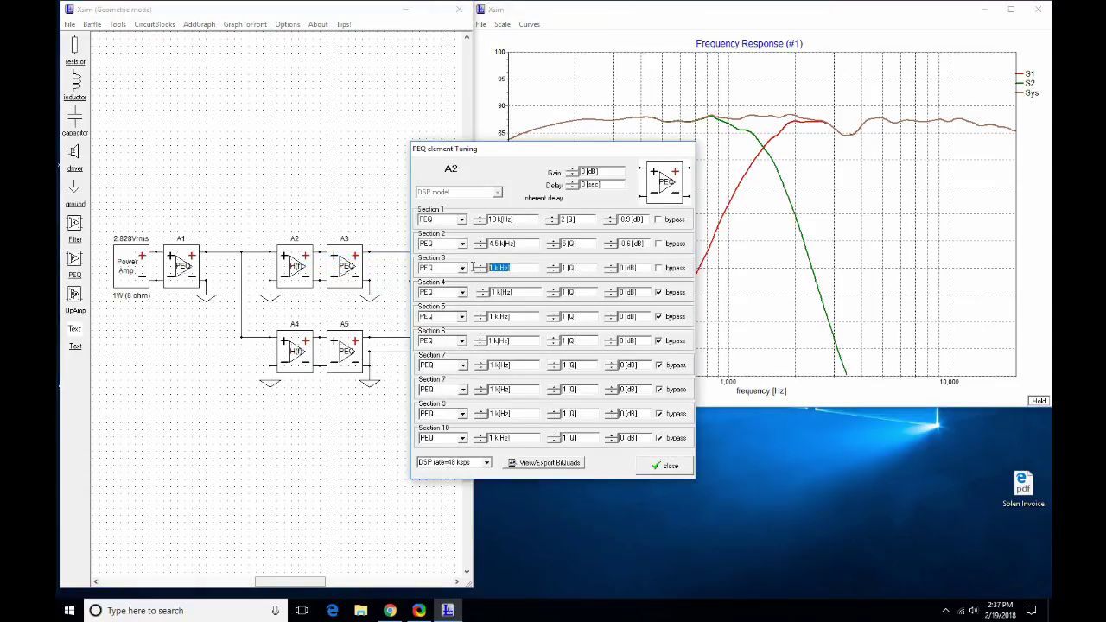
type("350")
key("Tab")
type("5")
Try different gains for section 3 of the upper branch's PEQ, ending at 3.1 dB.
double_click(617, 269)
type("-0.2")
key("BackSpace")
key("BackSpace")
key("BackSpace")
key("BackSpace")
type("-1.9")
key("BackSpace")
key("BackSpace")
key("BackSpace")
key("BackSpace")
type("3.1")
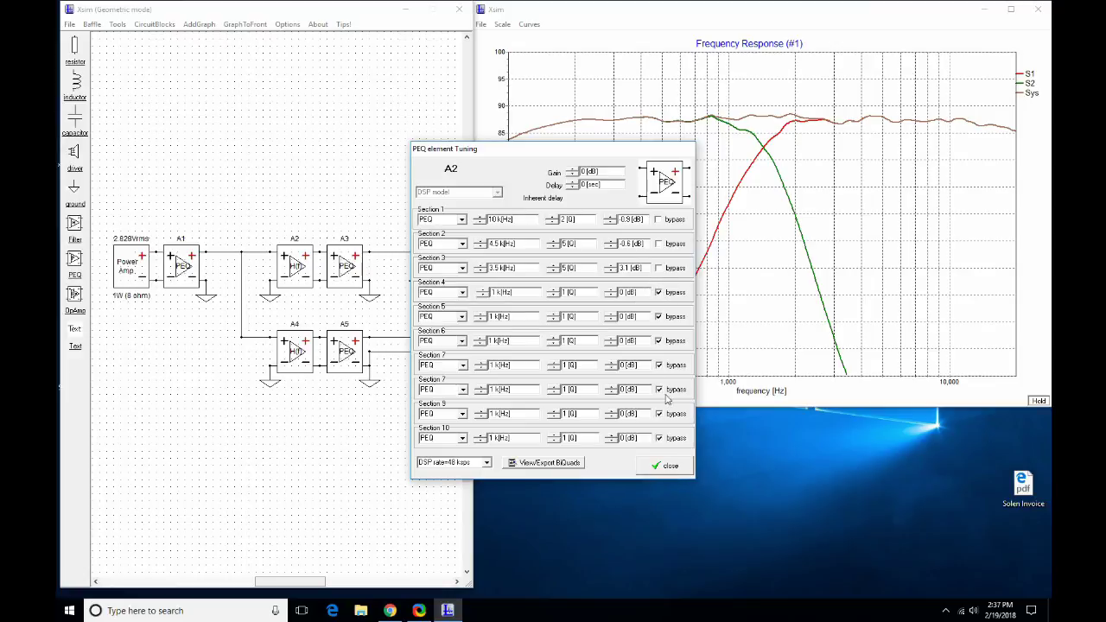
Compare the response with section 3 of the upper branch's PEQ bypassed and active, and close the tuning.
left_click(660, 269)
left_click(659, 269)
left_click(666, 466)
Open the baffle geometry setup and set the microphone-to-target distance to 44.37 inches.
left_click(93, 25)
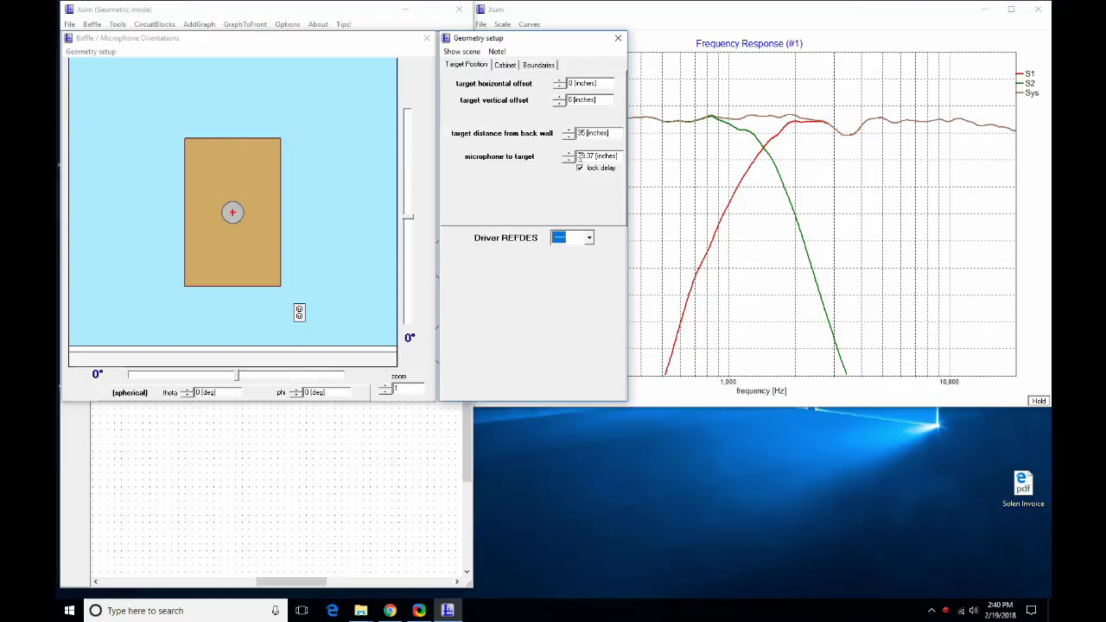
left_click(569, 154)
left_click(568, 160)
left_click(568, 155)
left_click(568, 154)
left_click(568, 155)
left_click(568, 154)
left_click(568, 154)
left_click(568, 155)
left_click(568, 154)
left_click(568, 155)
left_click(568, 154)
left_click(567, 161)
left_click(567, 161)
left_click(567, 161)
left_click(567, 161)
left_click(567, 160)
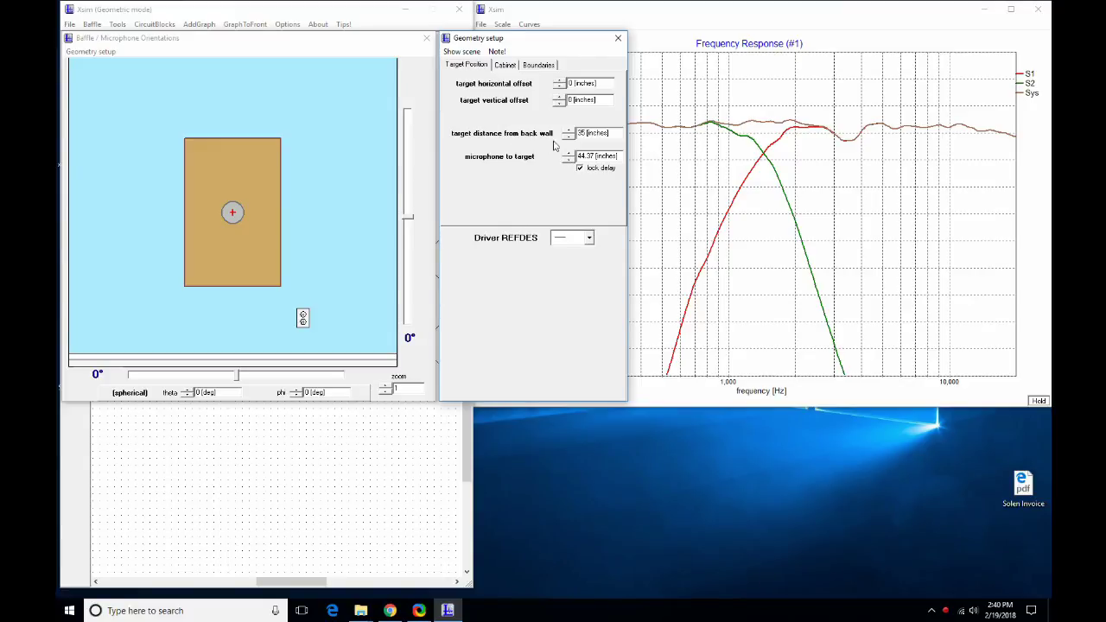
Set the cabinet's baffle height to 11.25 inches and its width to 7.5 inches at both top and bottom.
left_click(517, 68)
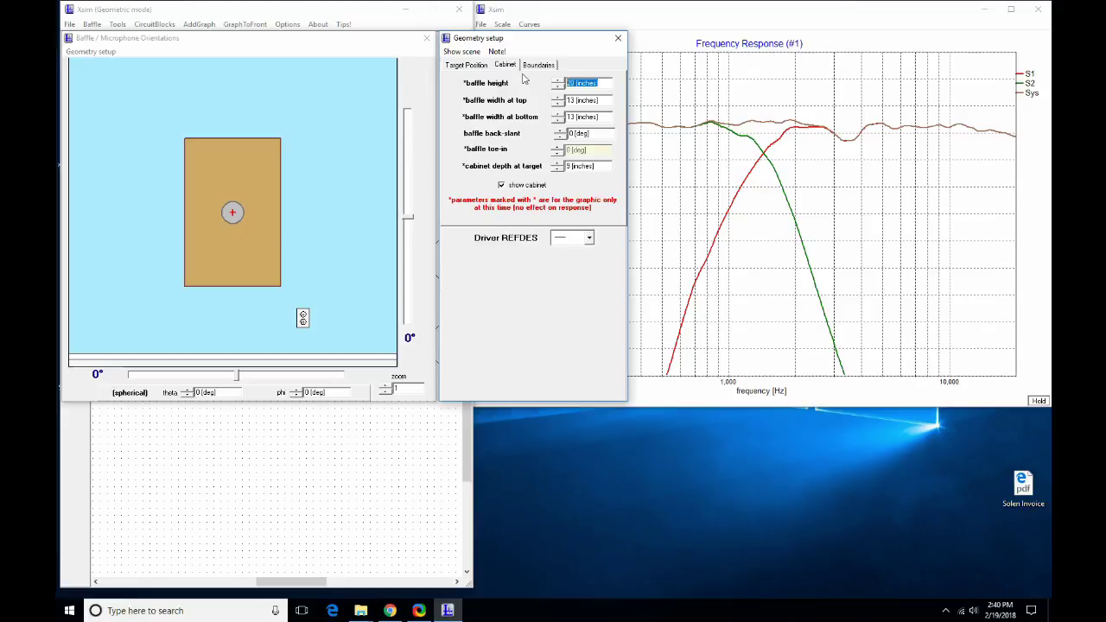
type("11.25 [inches]")
key("Tab")
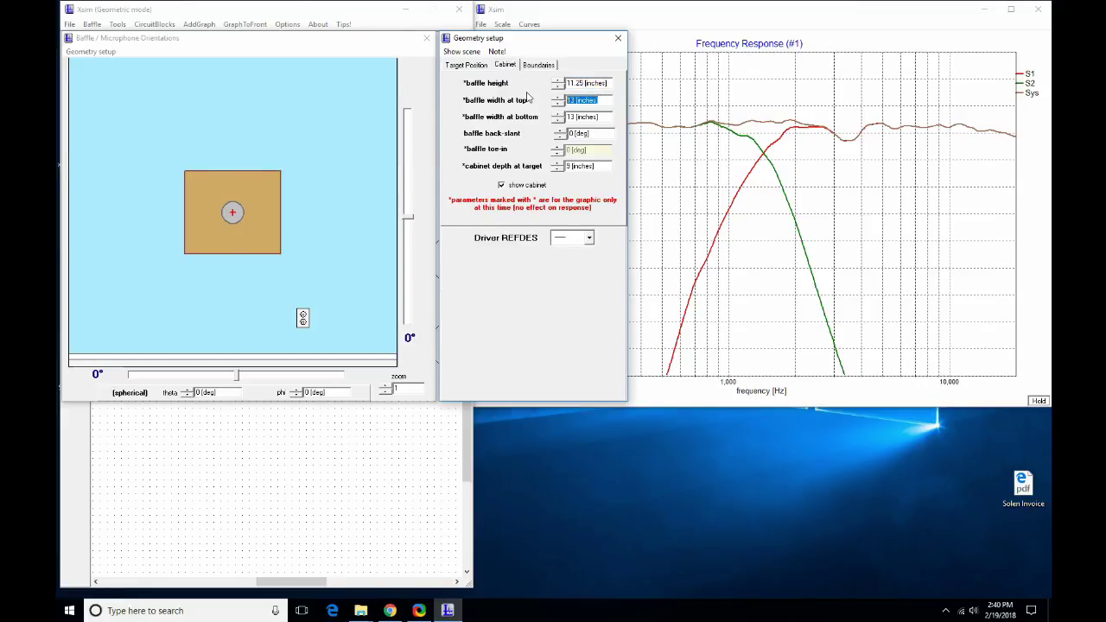
type("8")
key("Tab")
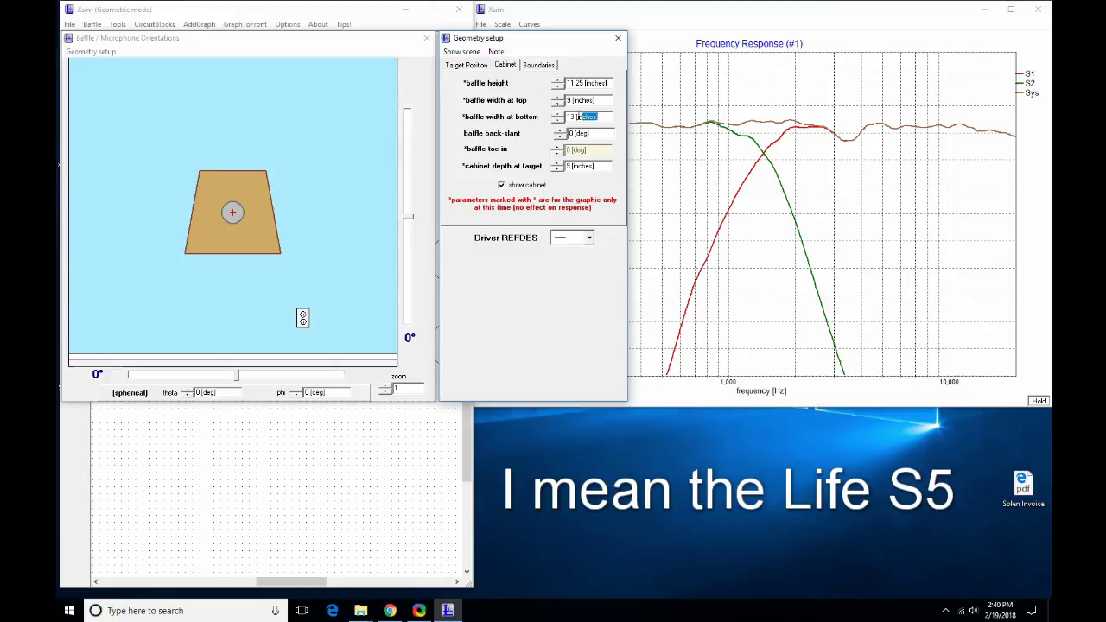
type("7.5")
left_click(588, 100)
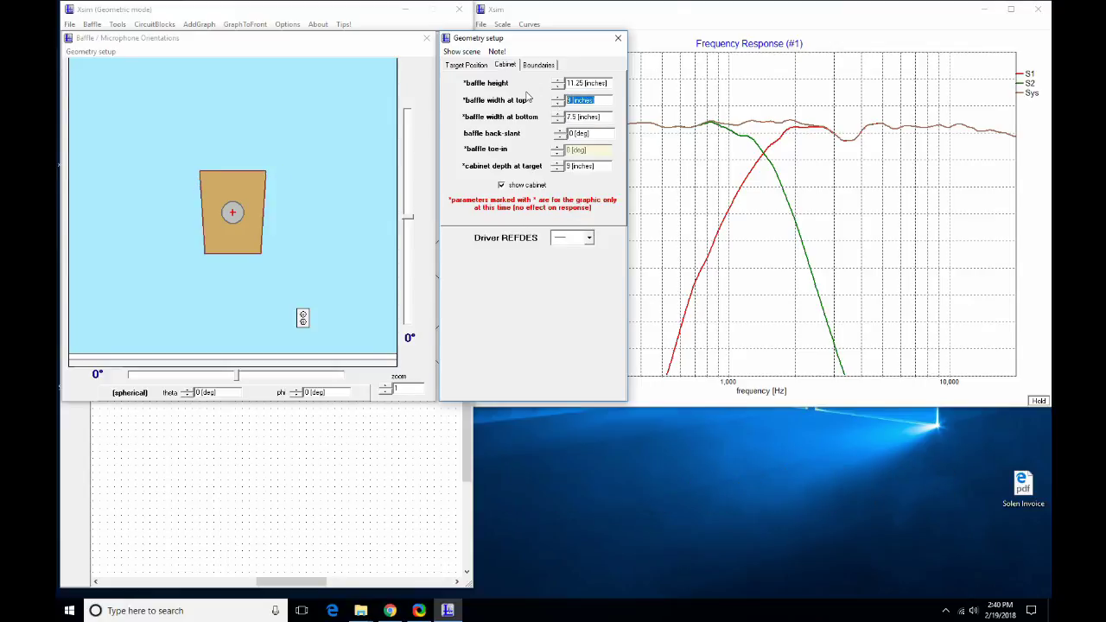
type("7.5")
Move driver S1 up on the baffle above the target point and reduce its diameter.
left_click(588, 240)
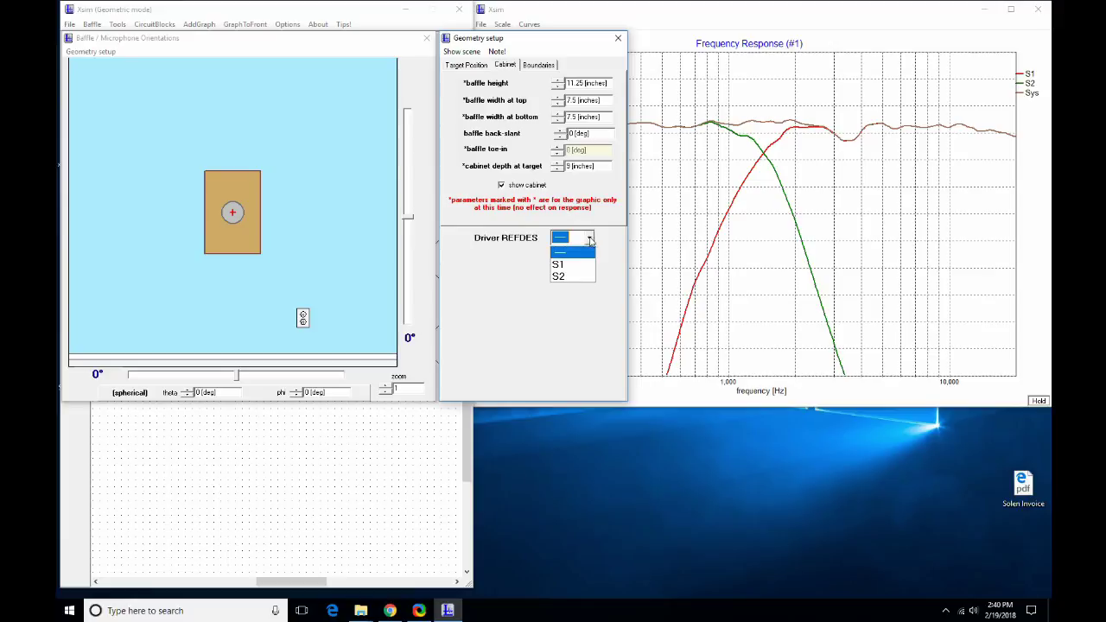
left_click(580, 262)
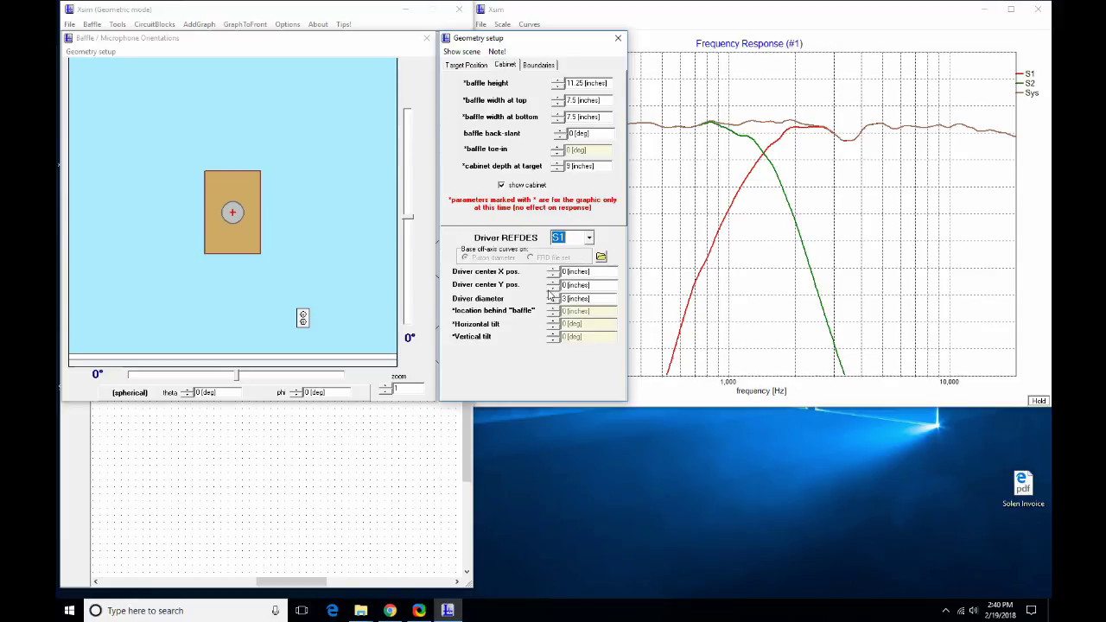
left_click(554, 269)
left_click(554, 275)
left_click(554, 283)
left_click(551, 302)
left_click(553, 283)
left_click(554, 284)
Set driver S2's center Y position to -0.5 inches and its diameter to 4.25 inches.
left_click(588, 238)
left_click(572, 274)
left_click(553, 289)
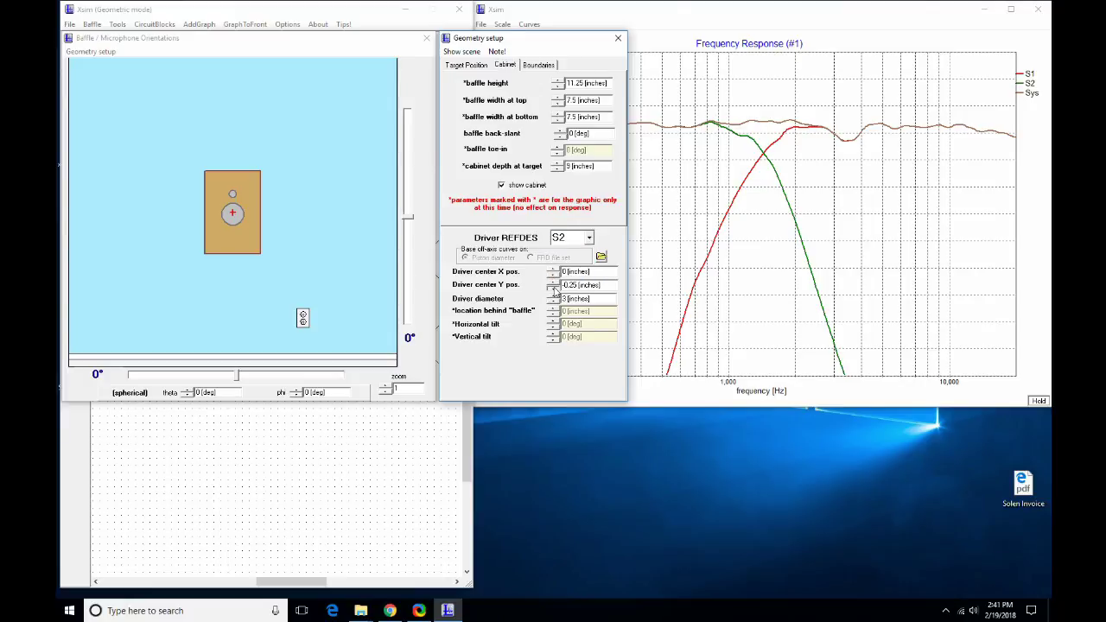
left_click(553, 296)
left_click(554, 297)
left_click(553, 297)
left_click(554, 296)
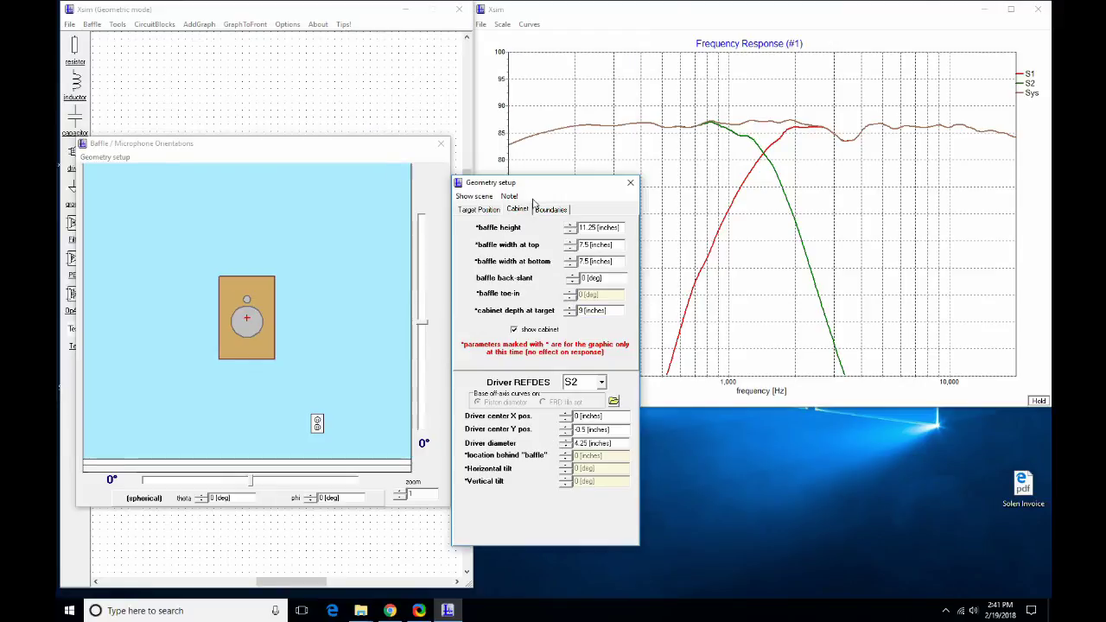
Enable floor reflections in the boundary settings and set the floor distance below the target to 8 inches.
left_click(545, 210)
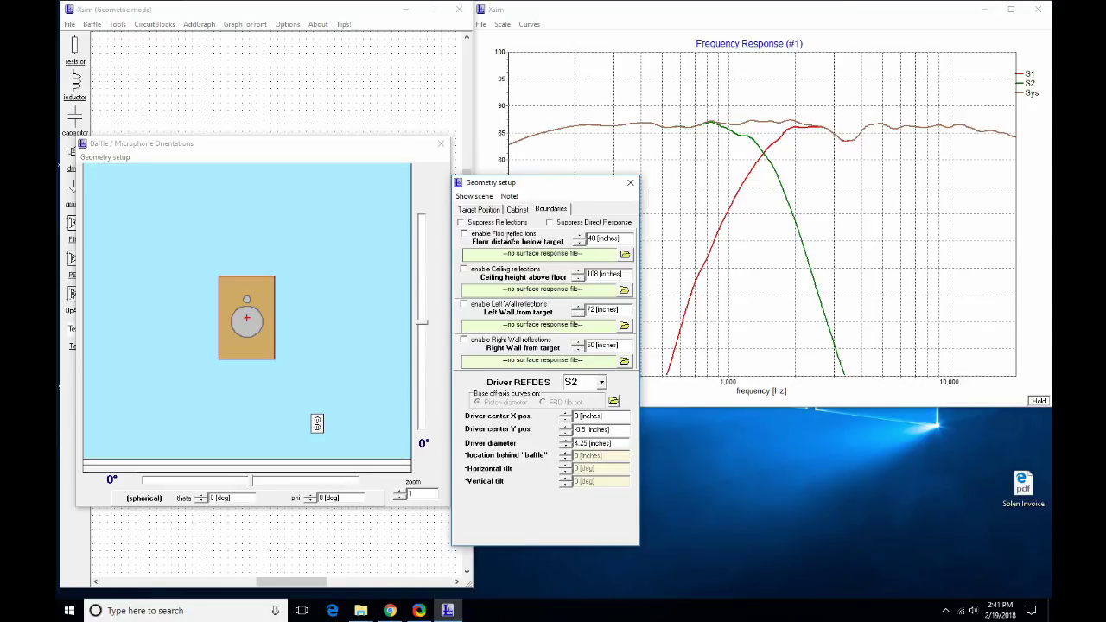
left_click(510, 235)
left_click_drag(622, 238, 589, 238)
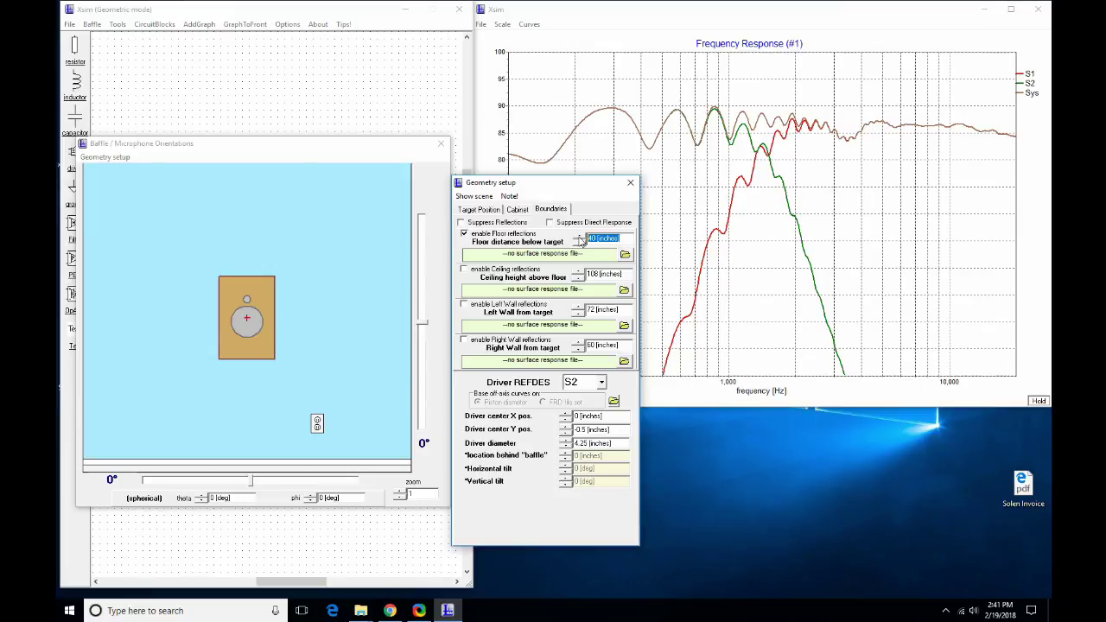
type("8")
Set the ceiling height above the floor to 60 inches and the left wall distance to 24 inches.
left_click(616, 275)
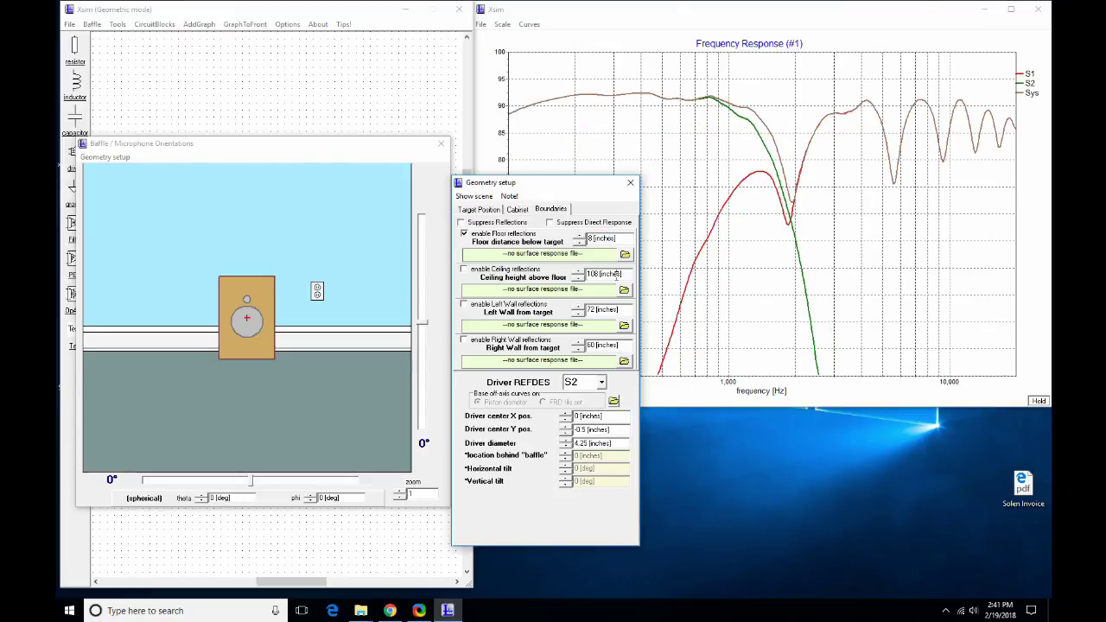
left_click_drag(628, 274, 588, 274)
type("60")
left_click_drag(625, 309, 577, 308)
type("24")
key("Return")
Enable the ceiling, left wall and right wall reflections, toggling the right wall to compare its effect.
left_click(464, 270)
left_click(464, 304)
left_click(464, 340)
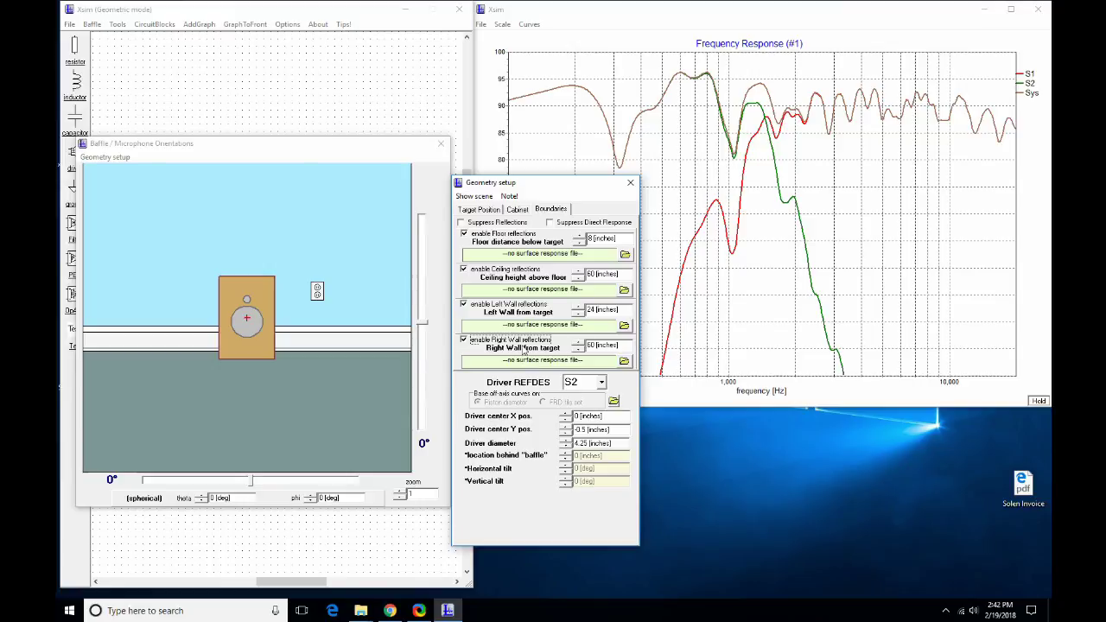
left_click(464, 340)
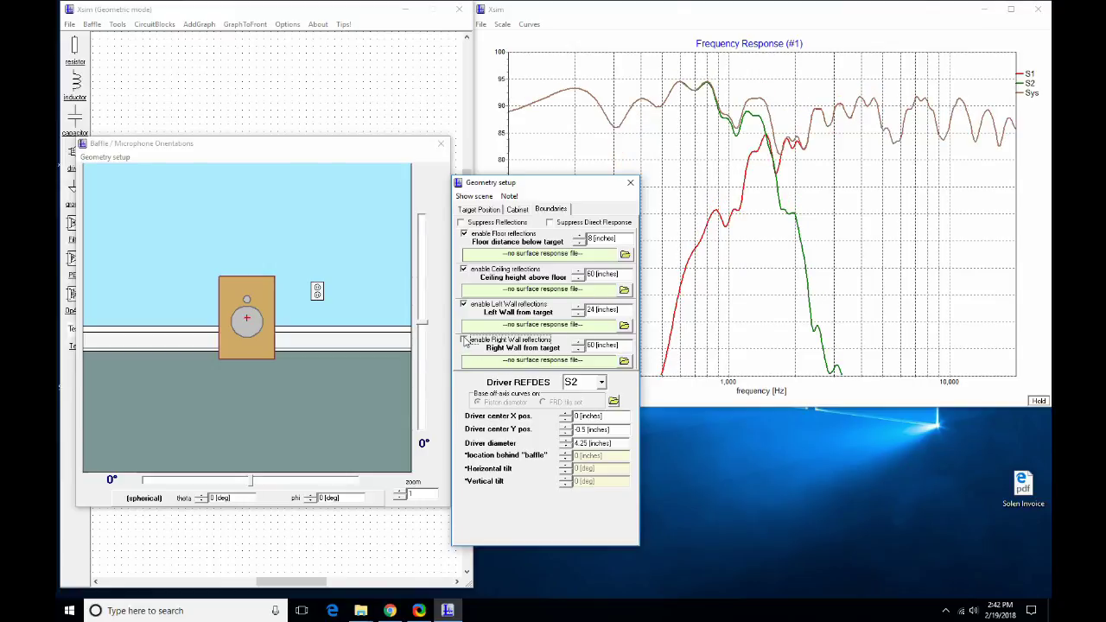
left_click(464, 340)
left_click(464, 307)
Adjust the right wall distance to 57.25 inches and disable the right wall reflections.
left_click(578, 344)
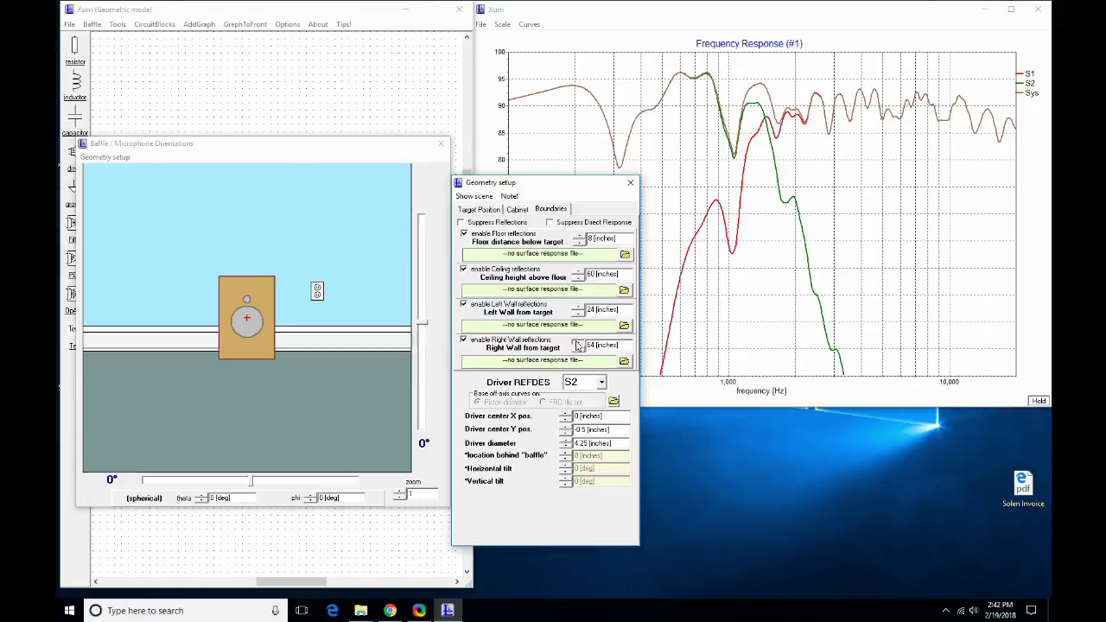
left_click(578, 348)
left_click(578, 349)
left_click(579, 349)
left_click(579, 349)
left_click(578, 350)
left_click(578, 350)
left_click(578, 344)
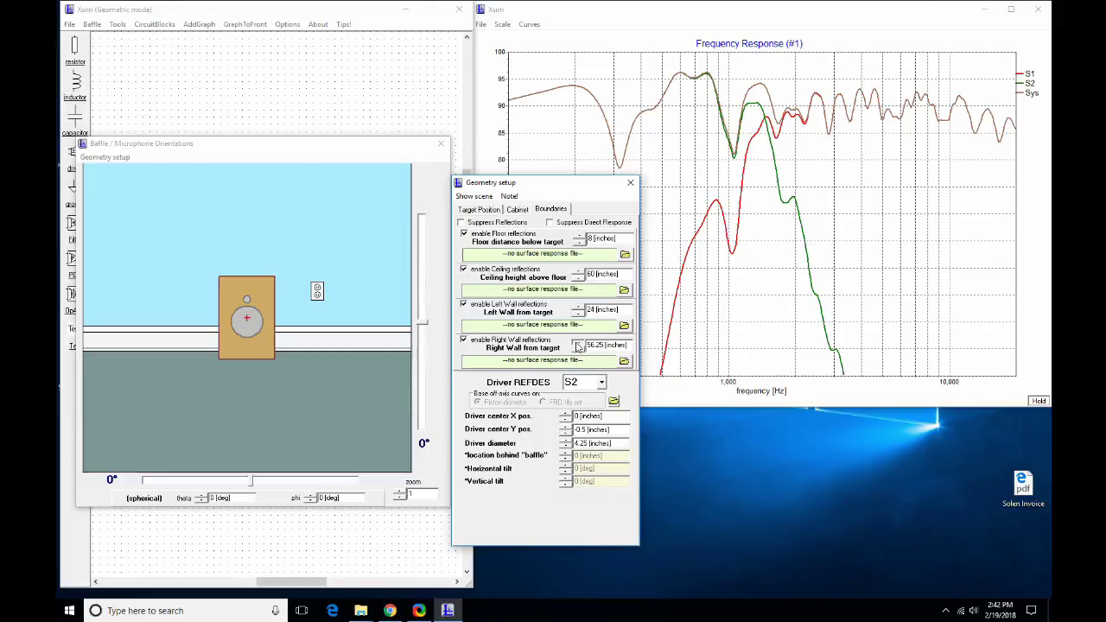
left_click(465, 340)
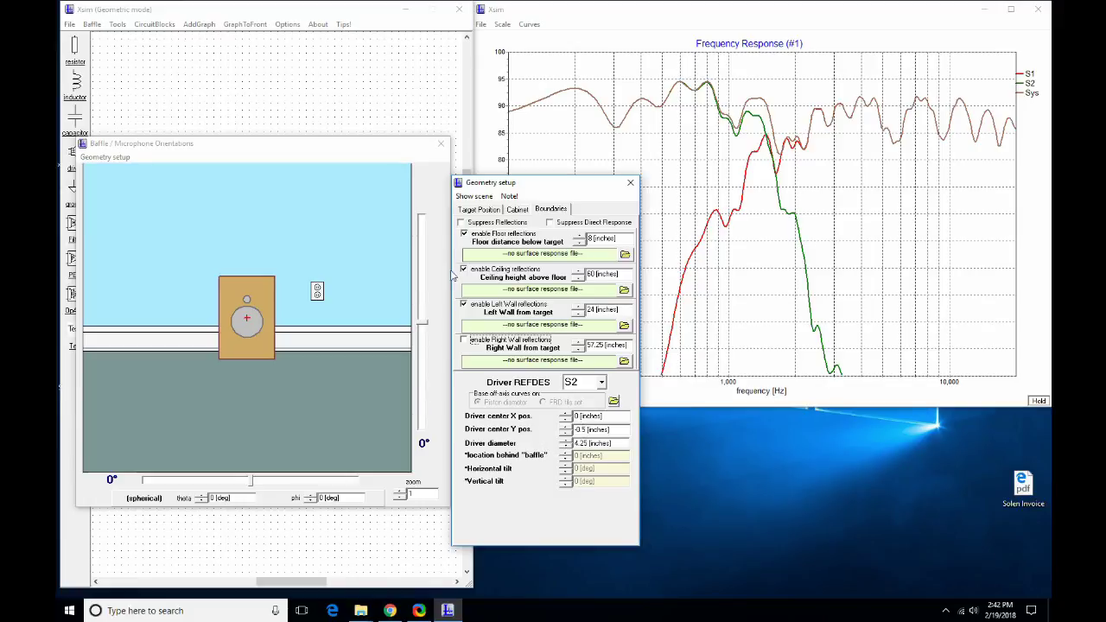
Compare the frequency response with all boundary reflections suppressed and unsuppressed.
left_click(462, 223)
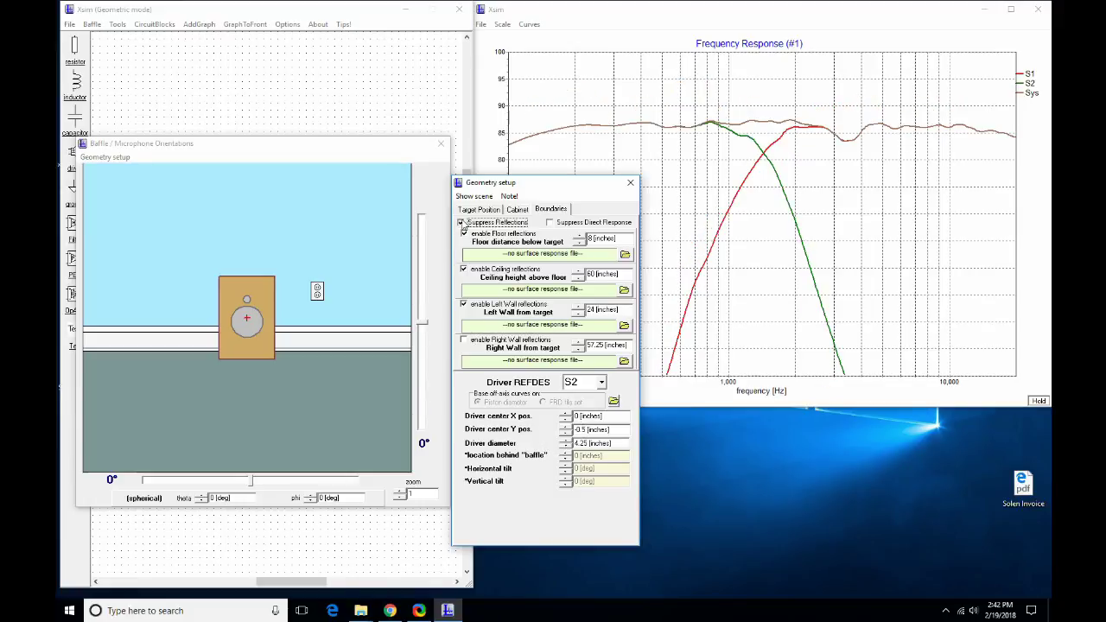
left_click(462, 223)
left_click(462, 223)
left_click(465, 234)
left_click(462, 223)
Disable the floor, ceiling and left wall reflections, checking the effect of the floor reflection alone.
left_click(465, 235)
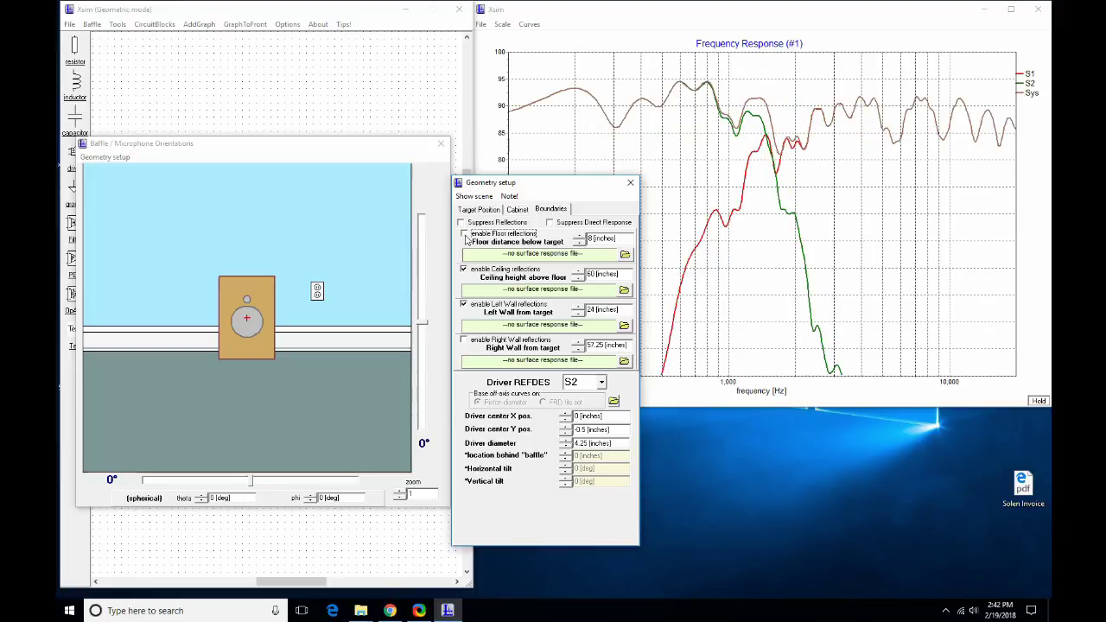
left_click(463, 270)
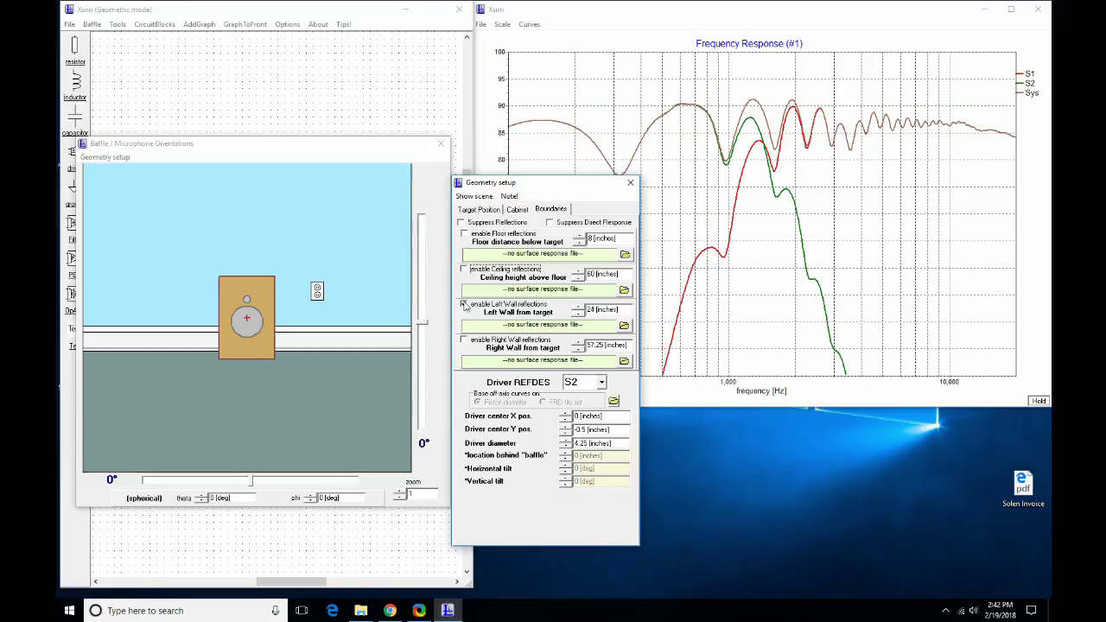
left_click(464, 305)
left_click(465, 235)
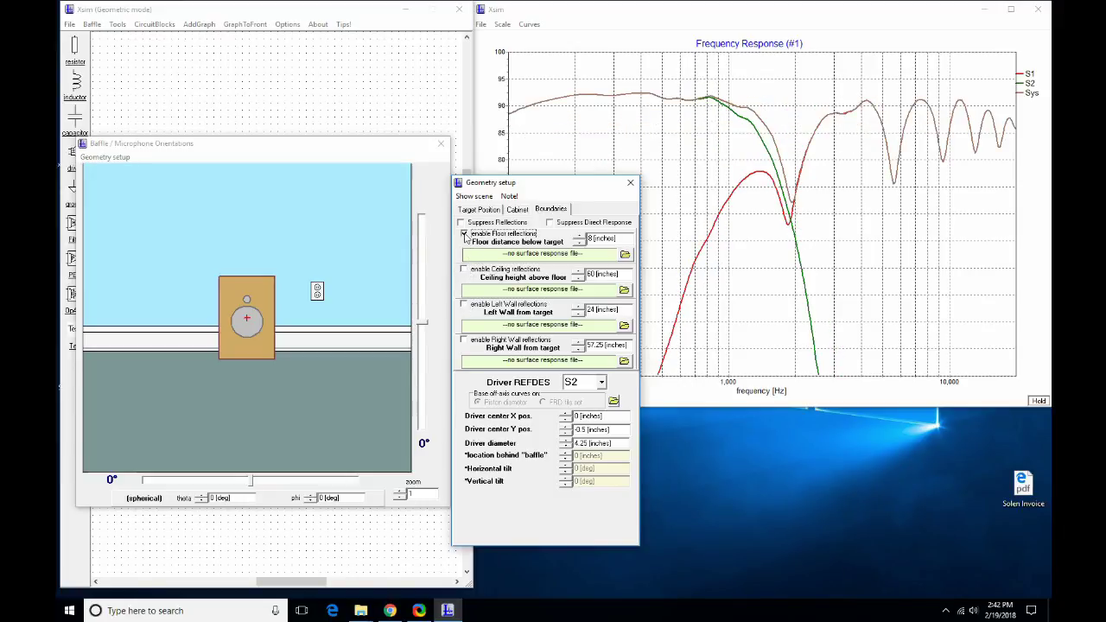
left_click(465, 235)
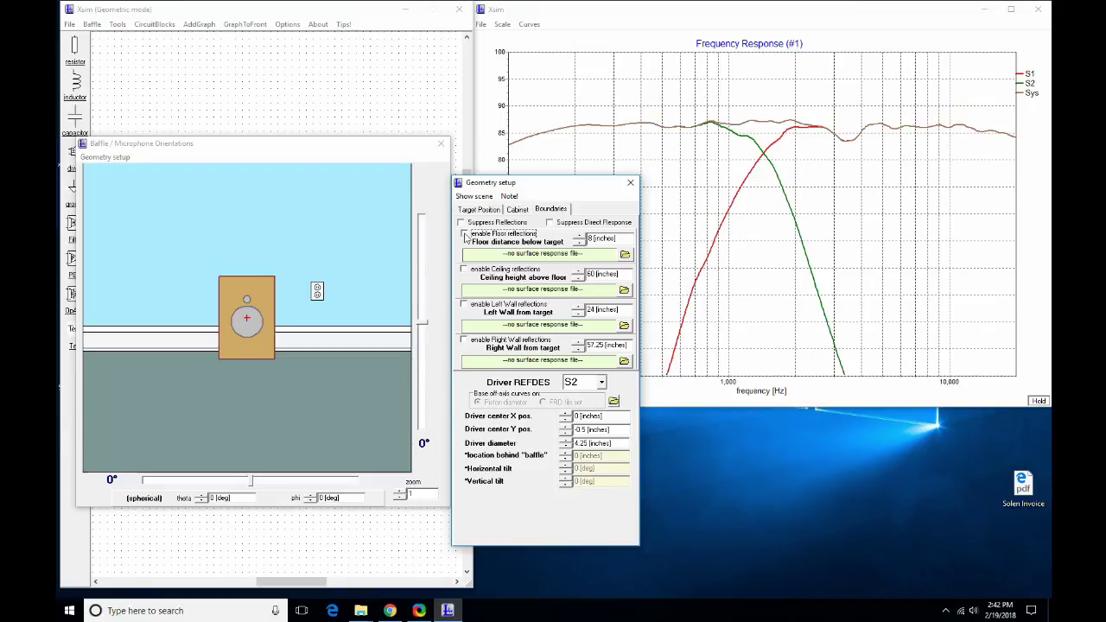
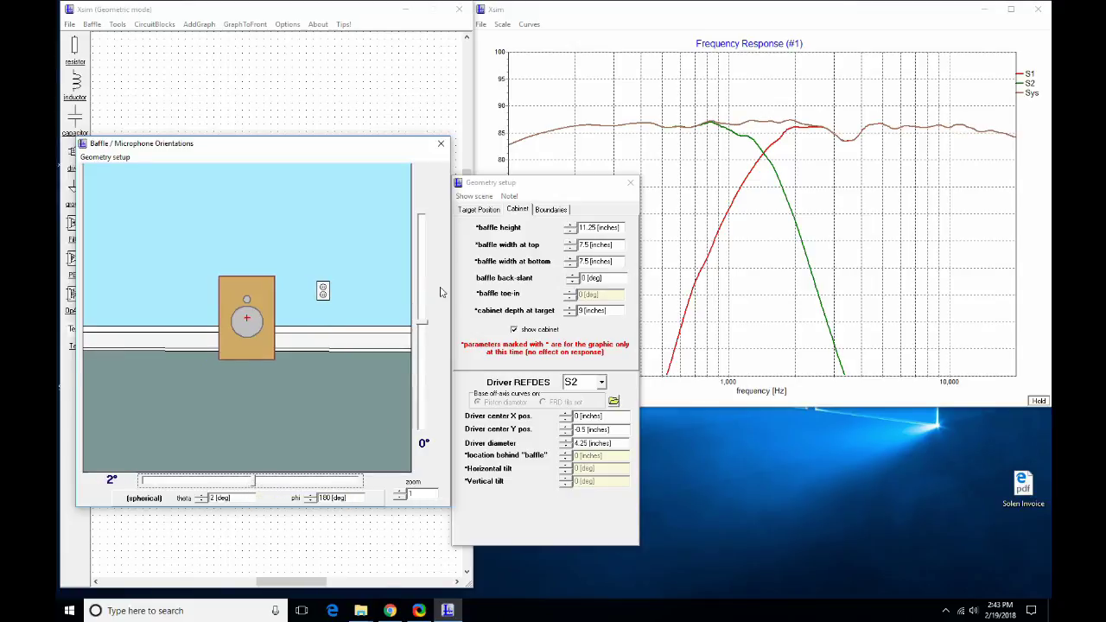
Set the vertical viewing angle of the baffle and microphone to 1.5°.
mouse_move(423, 323)
left_mouse_down()
mouse_move(423, 265)
mouse_move(423, 373)
mouse_move(423, 323)
left_mouse_up()
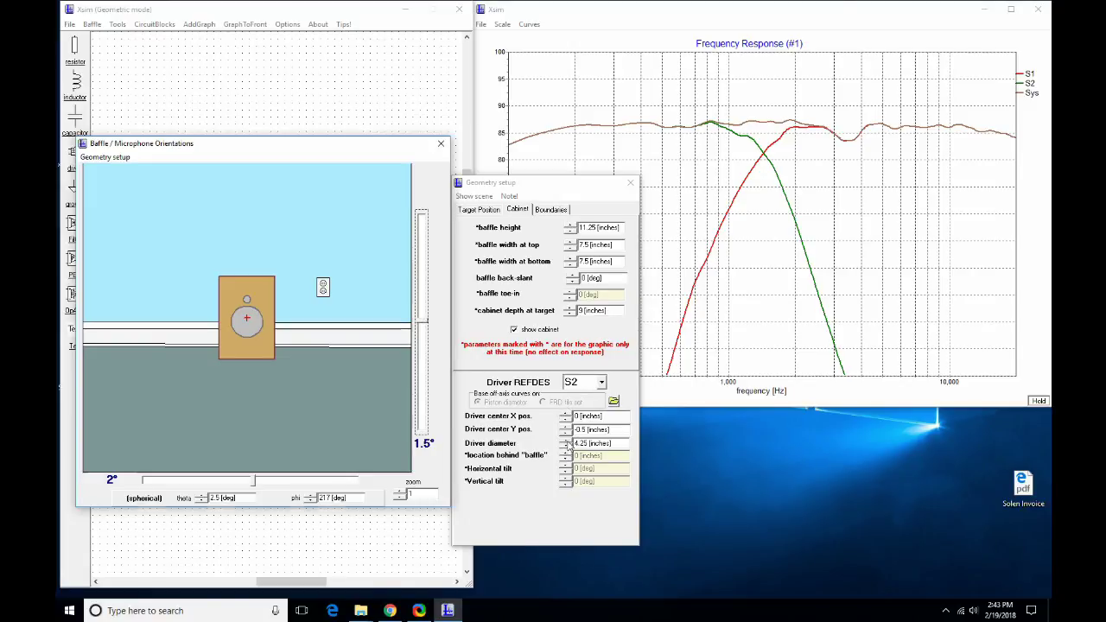
Lower driver S2 on the baffle to a center Y position of -1.75 inches.
left_click(568, 440)
left_click(570, 393)
left_click(569, 393)
left_click(569, 394)
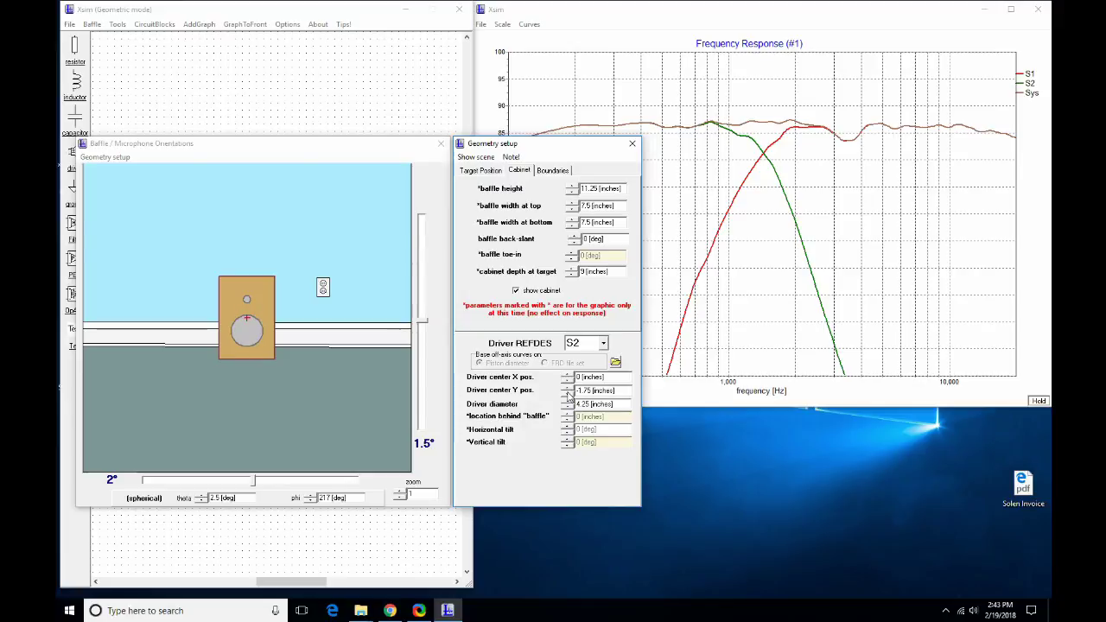
left_click(570, 393)
Raise driver S1 on the baffle to a center Y position of 3 inches.
left_click(583, 344)
left_click(602, 344)
left_click(597, 358)
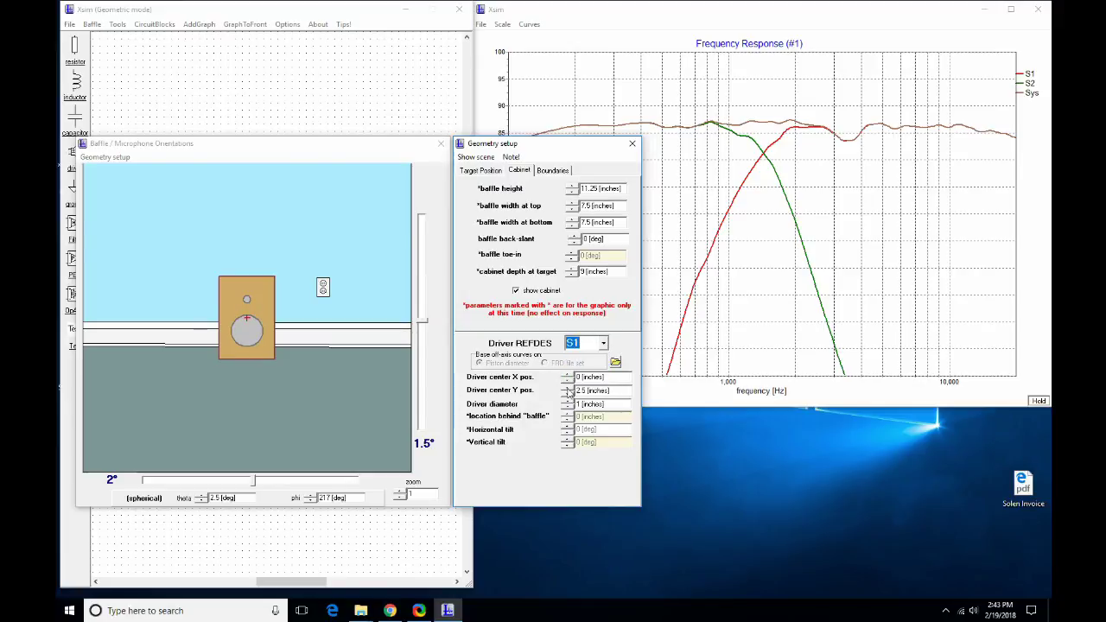
left_click(569, 389)
left_click(569, 389)
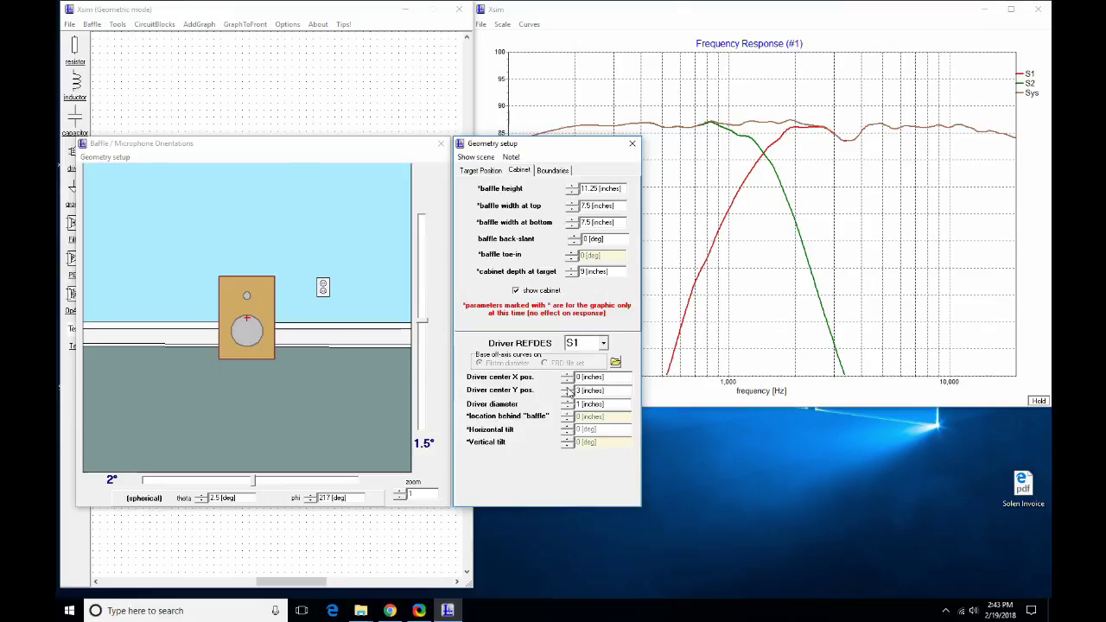
Vary the driver height and vertical viewing angle to examine the off-axis response, and close the baffle and microphone orientations window.
mouse_move(427, 325)
left_mouse_down()
mouse_move(425, 253)
mouse_move(435, 394)
mouse_move(422, 262)
mouse_move(423, 327)
left_mouse_up()
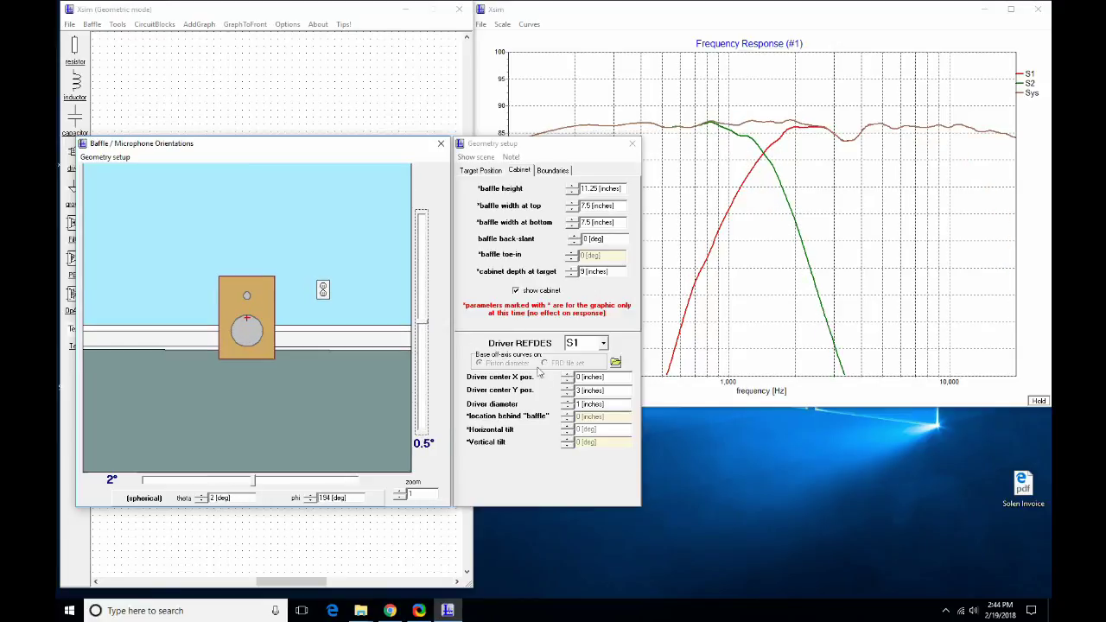
left_click(568, 395)
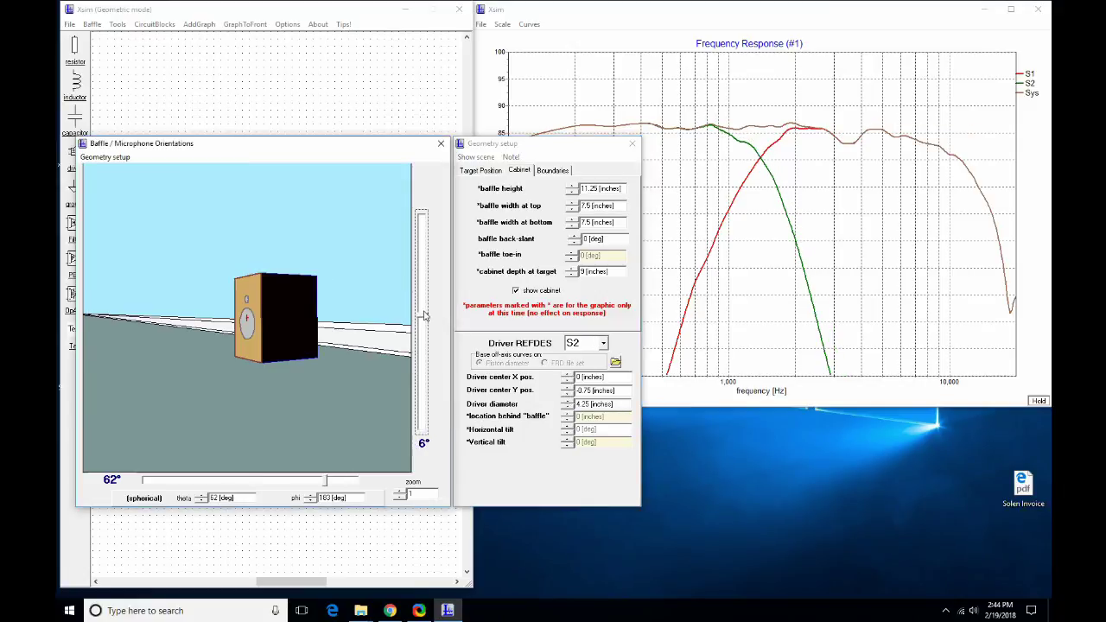
left_click_drag(422, 322, 425, 249)
left_click(440, 143)
key("Escape")
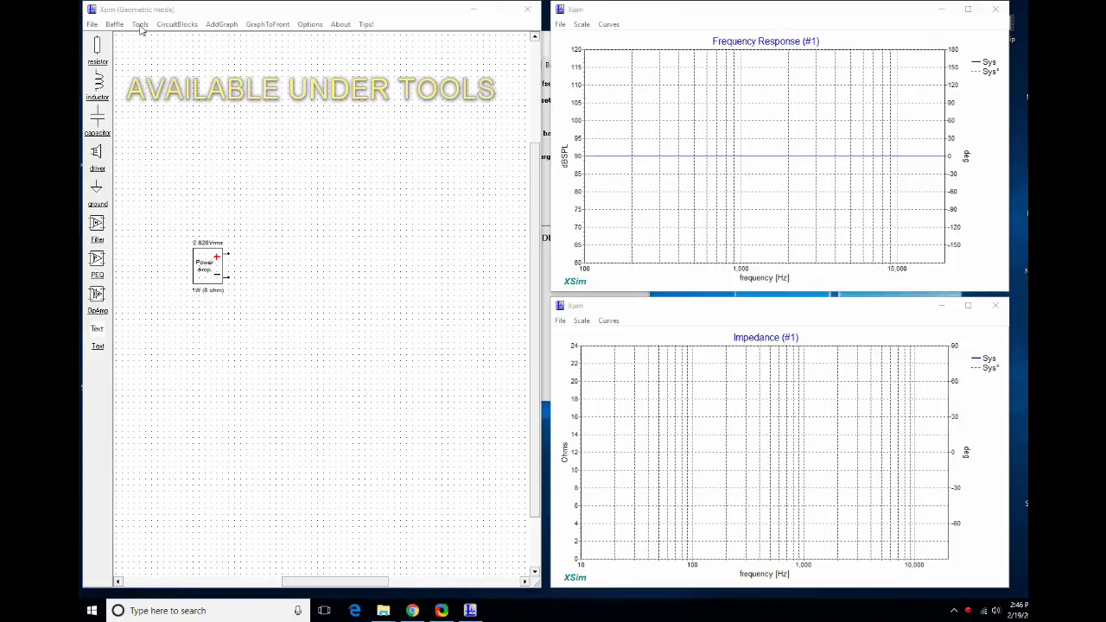
Open the FRD/ZMA file editor and load the response file SB Acoustics SB13PFC25-04 Sample 1.frd.
left_click(140, 24)
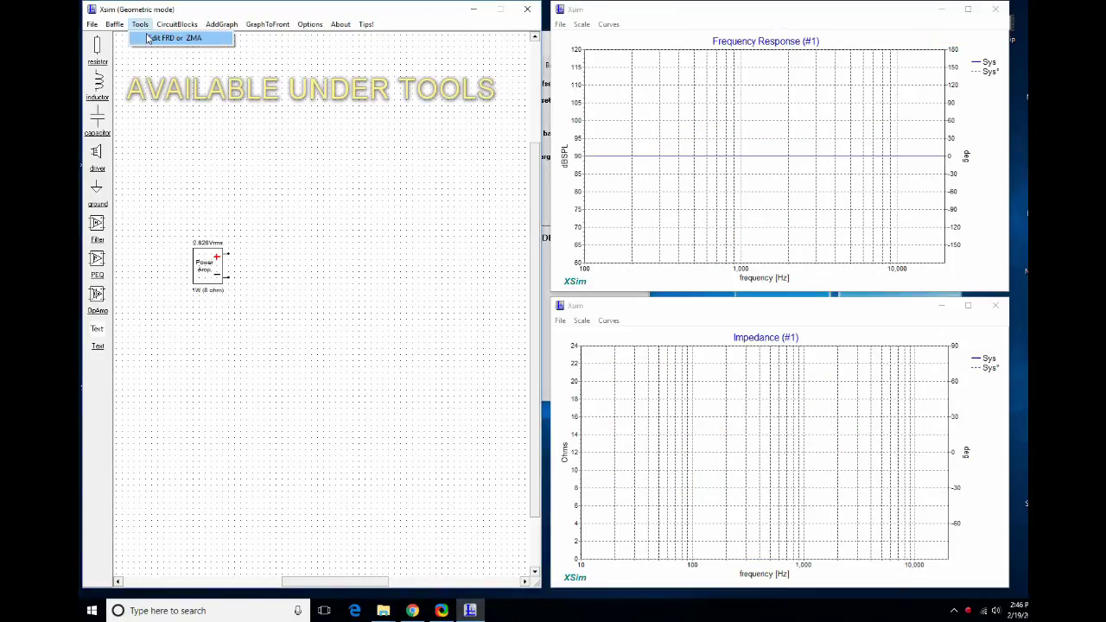
left_click(156, 40)
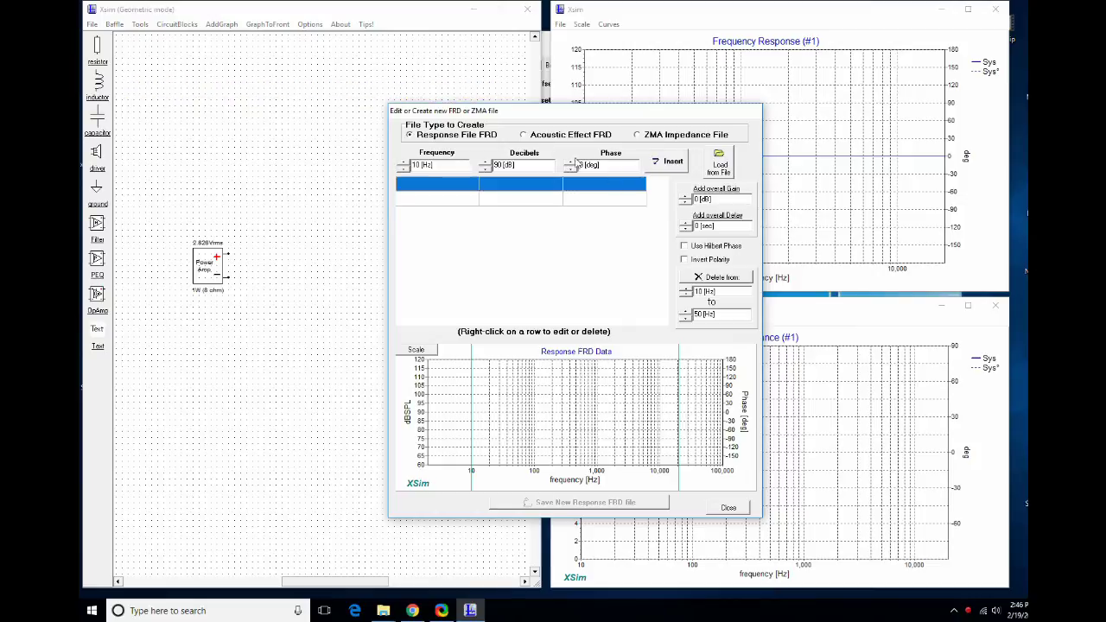
left_click(724, 166)
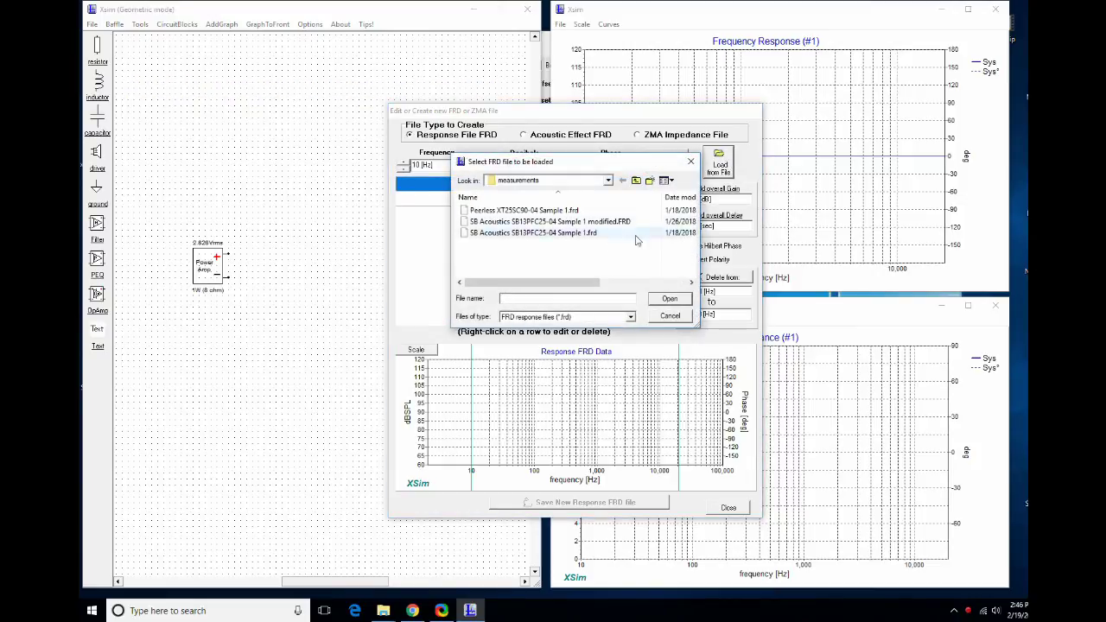
double_click(574, 233)
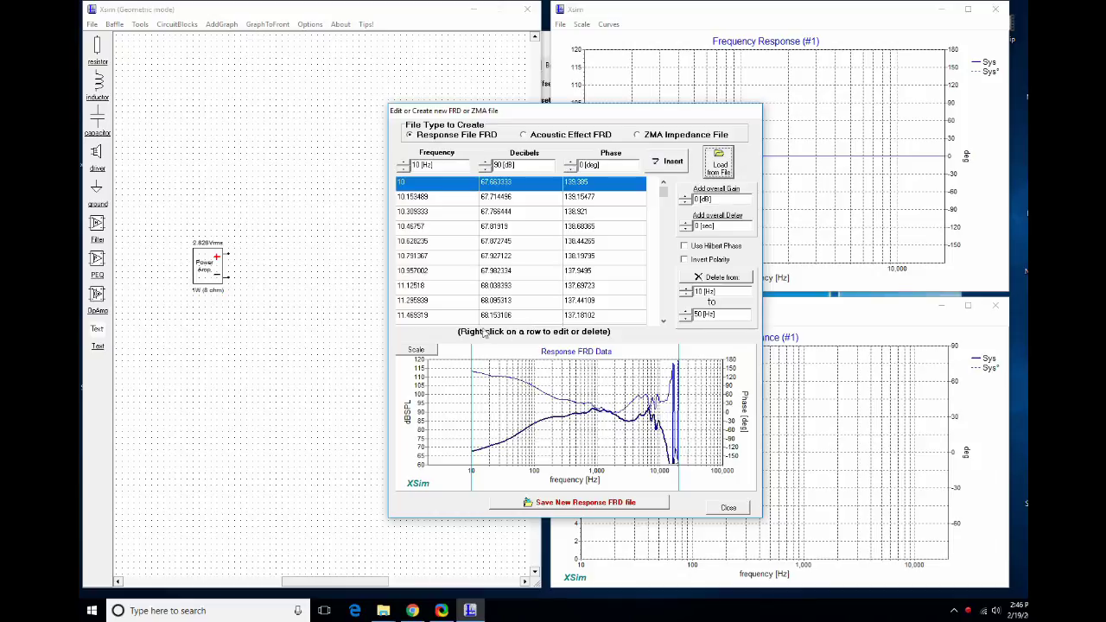
Set the minimum frequency of the editor's response graph to 20 Hz.
left_click(416, 350)
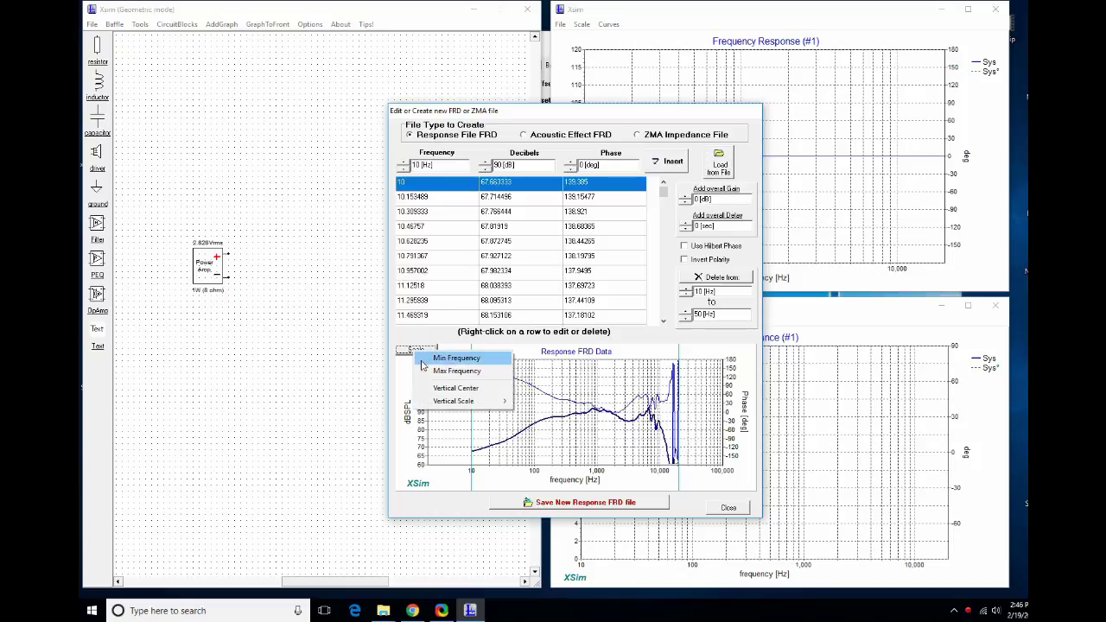
left_click(442, 357)
left_click(417, 328)
left_click(418, 327)
left_click(418, 327)
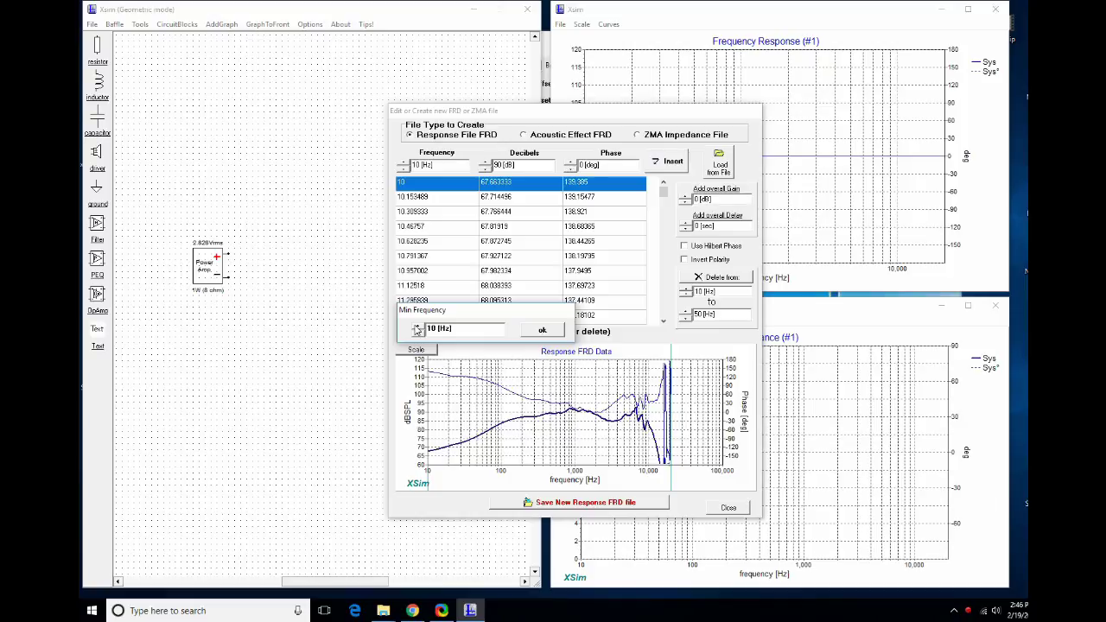
left_click(418, 328)
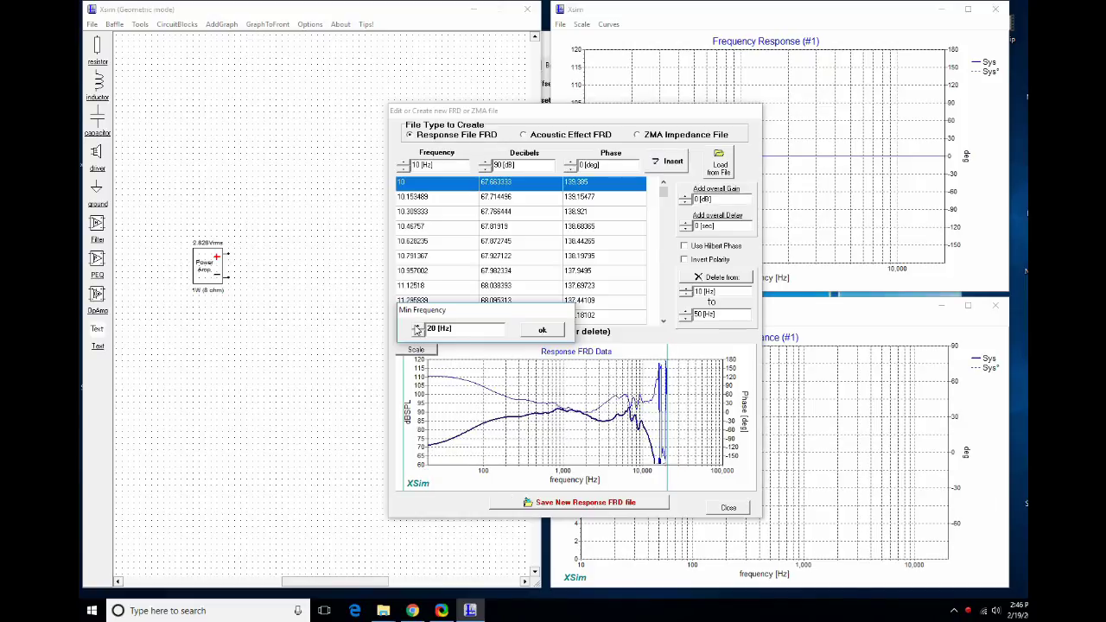
left_click(542, 330)
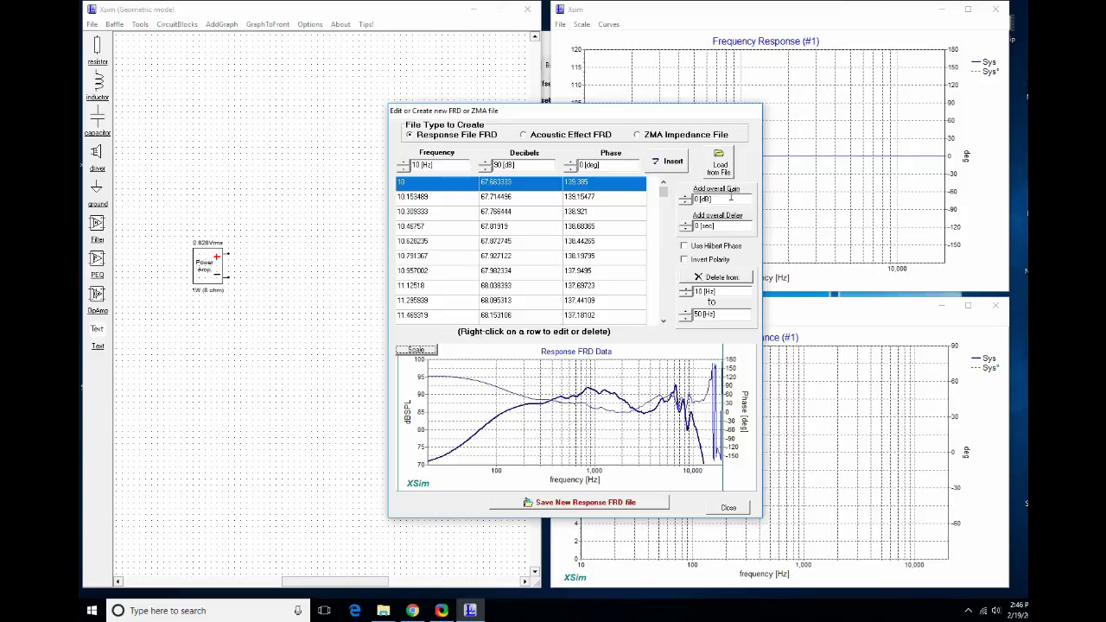
Add an overall gain of 3 dB to the loaded response data.
left_click(687, 197)
left_click(687, 197)
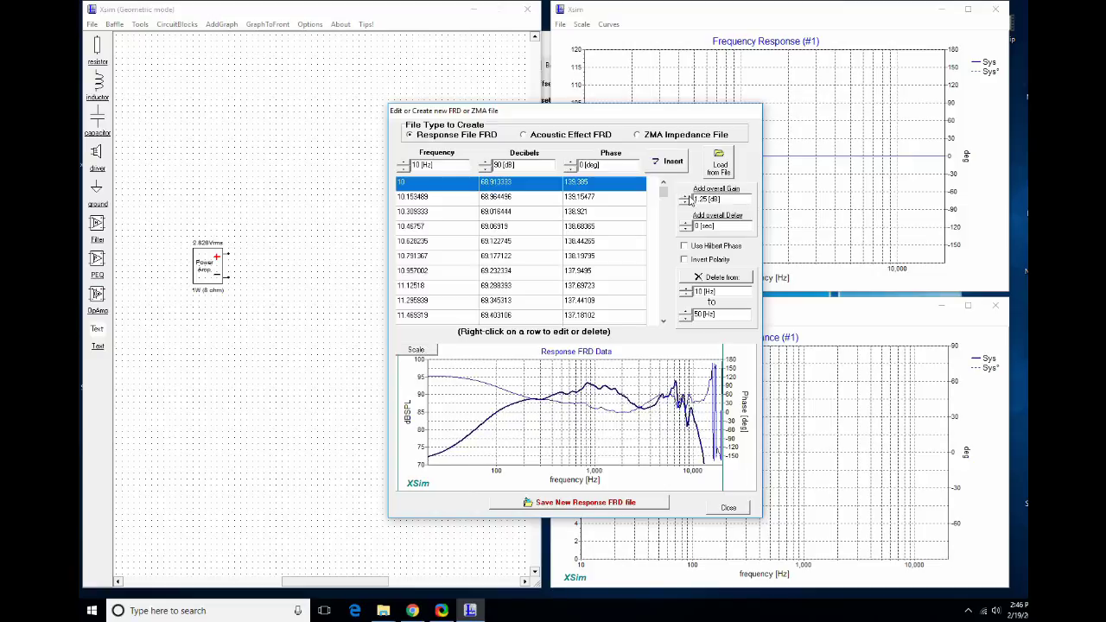
left_click(688, 196)
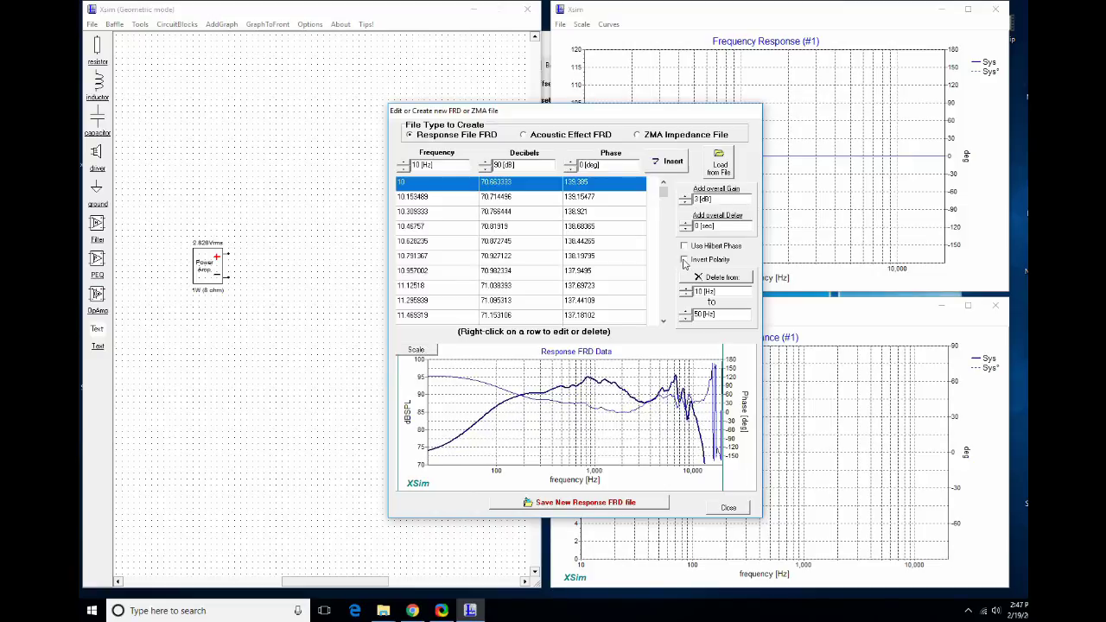
Check the effect of inverting the polarity, leave it uninverted, and convert the response data to Hilbert phase.
left_click(685, 260)
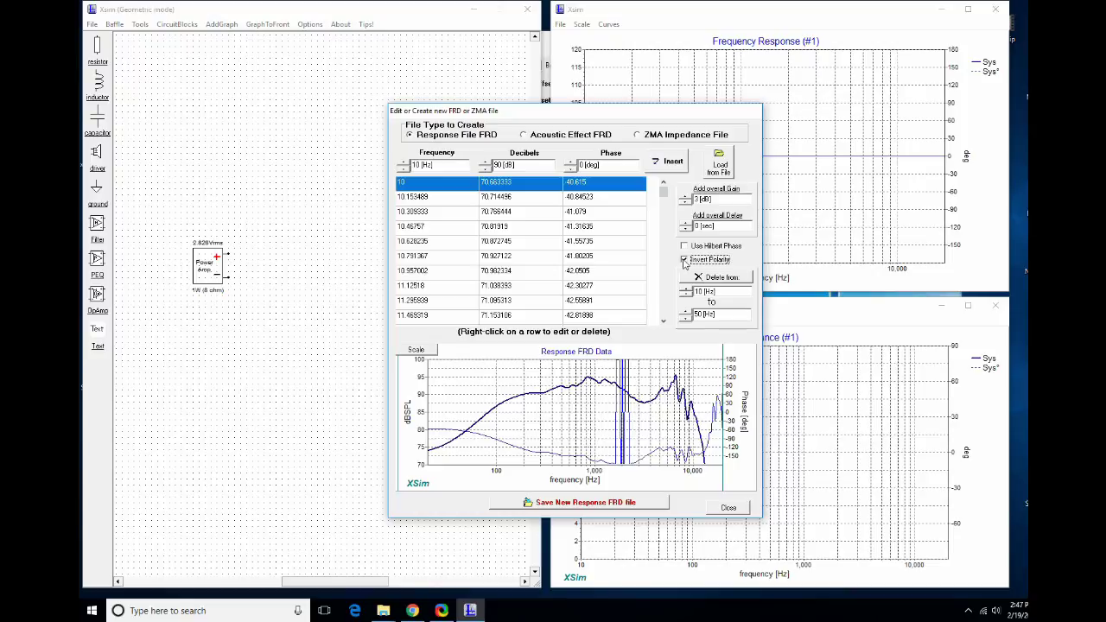
left_click(685, 260)
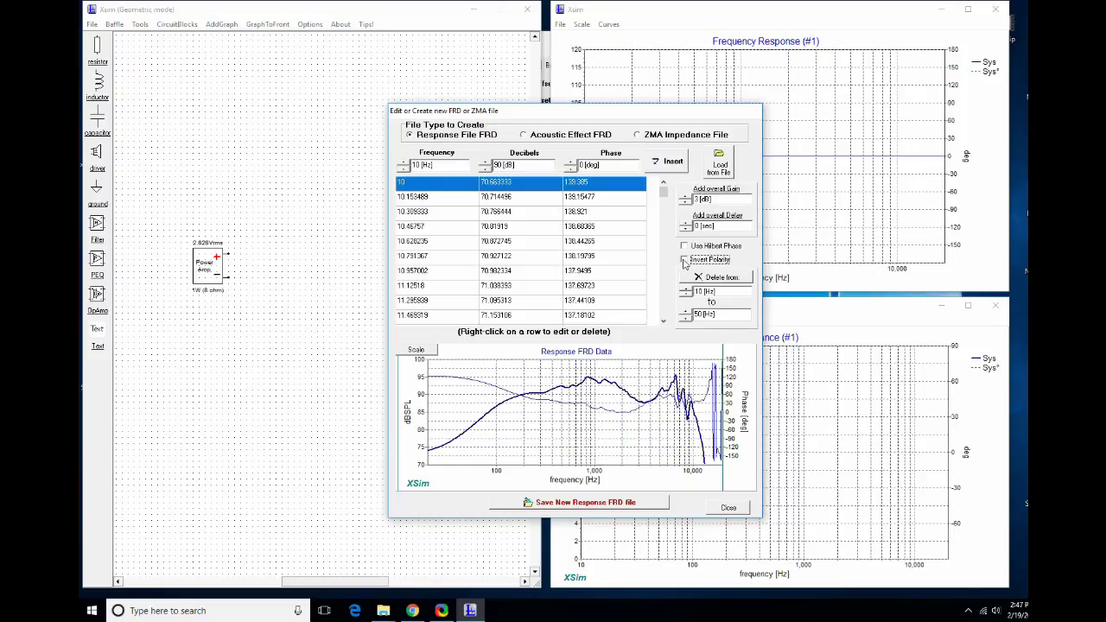
left_click(684, 260)
left_click(685, 261)
left_click_drag(666, 314, 691, 176)
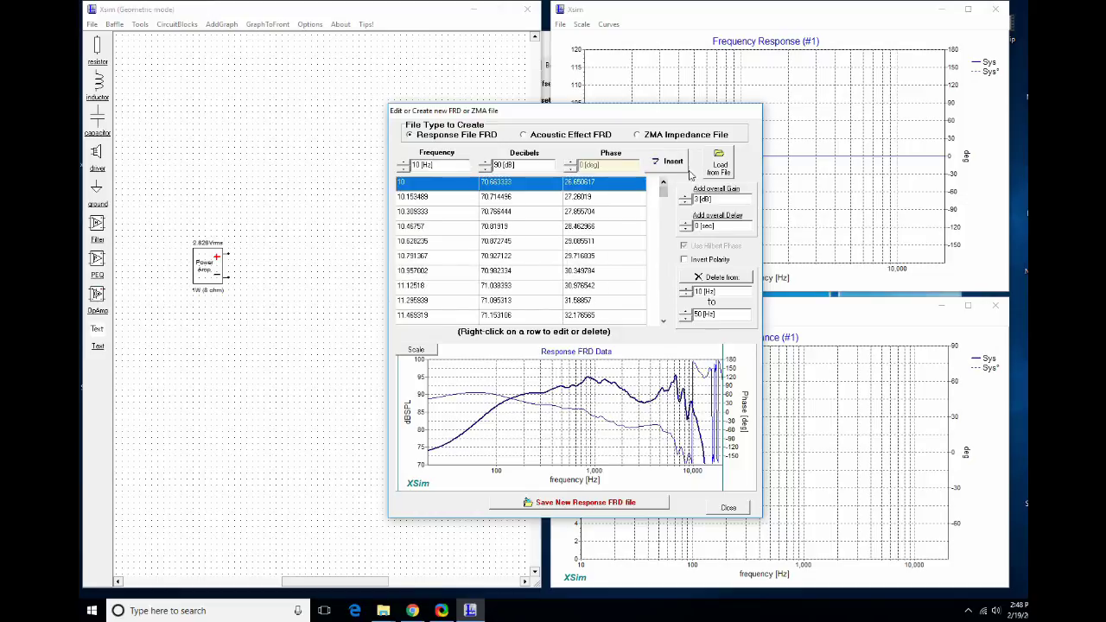
Save the edited response as SB Acoustics SB13PFC25-04 Sample 1 modified 3db and close the file editor.
left_click(593, 510)
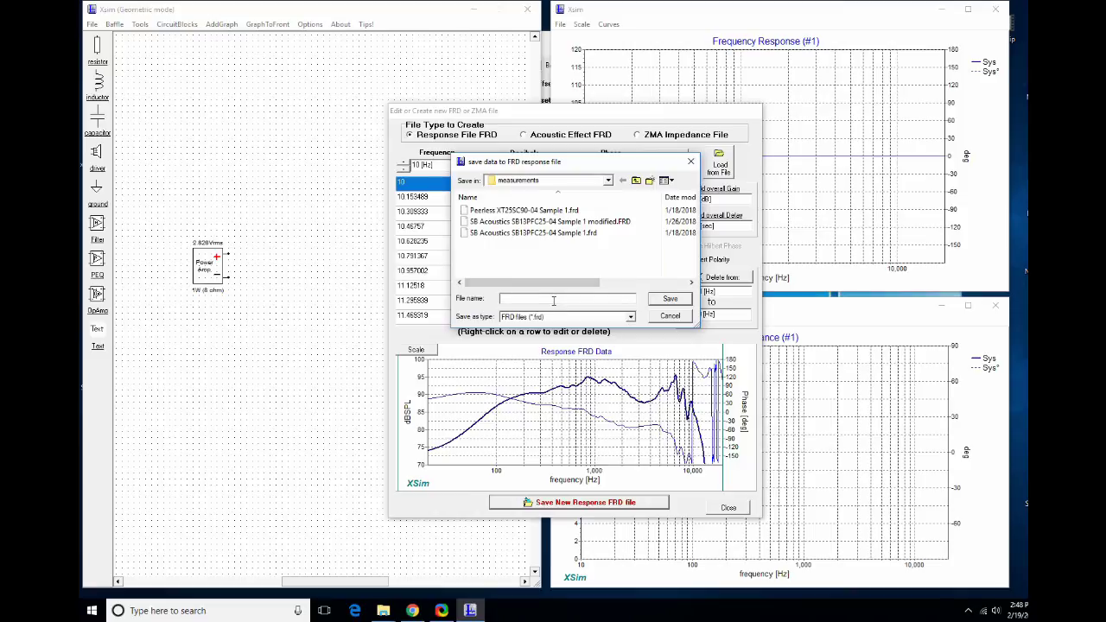
left_click(542, 221)
left_click(631, 298)
key("End")
key("BackSpace")
key("BackSpace")
key("BackSpace")
key("BackSpace")
type("3db")
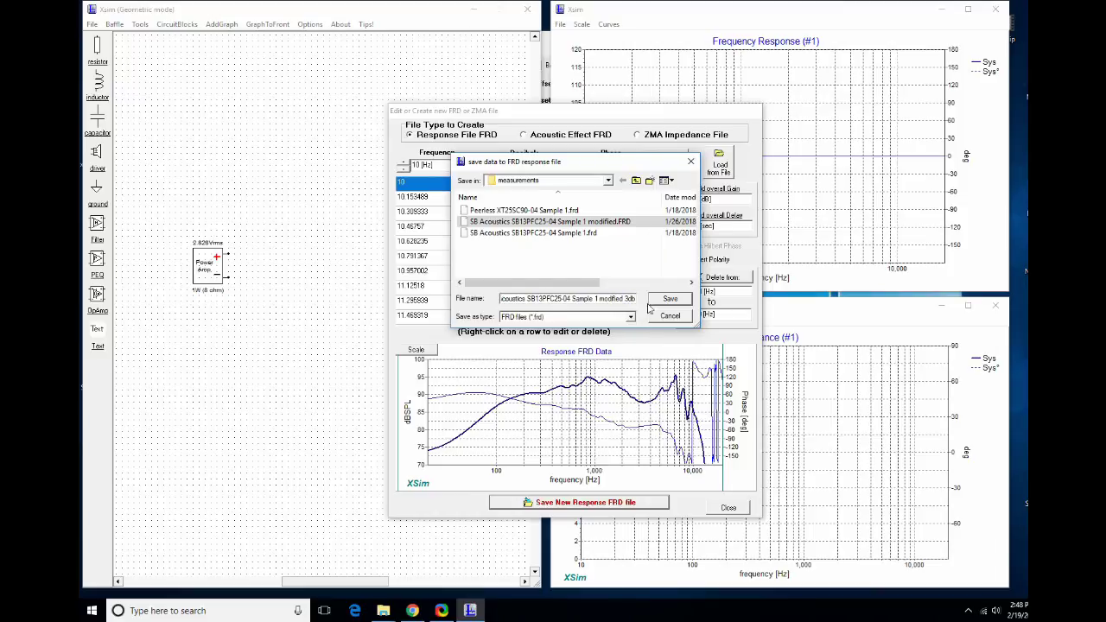
left_click(669, 299)
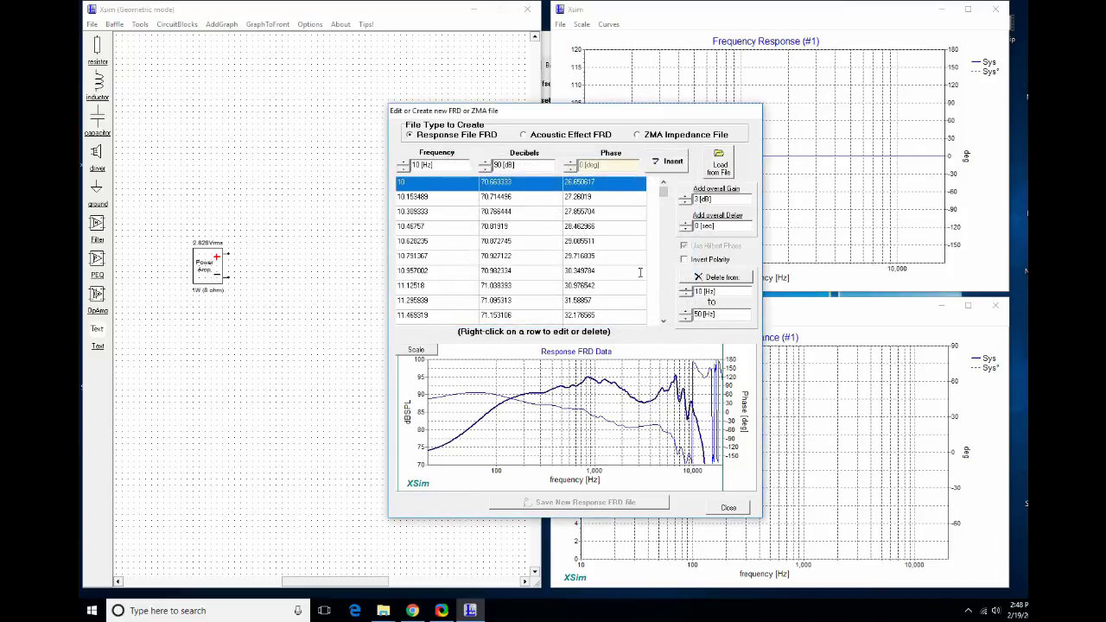
left_click(728, 508)
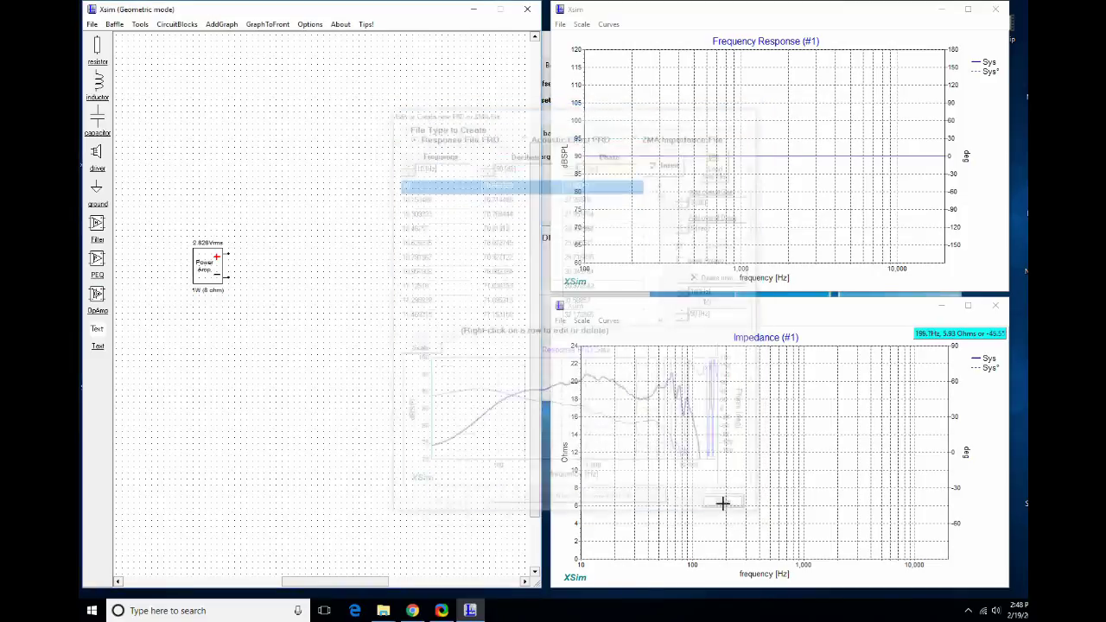
Reopen the FRD/ZMA editor and start a new response file with a point at 10 Hz, 90 dB and 0° phase.
left_click(139, 24)
left_click(149, 36)
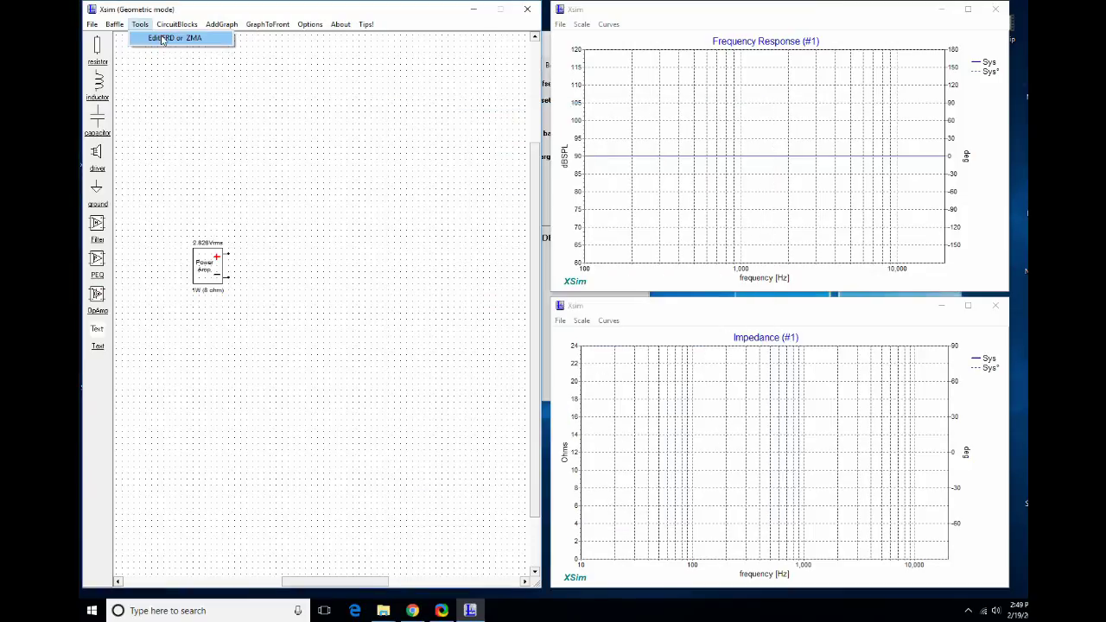
left_click(149, 36)
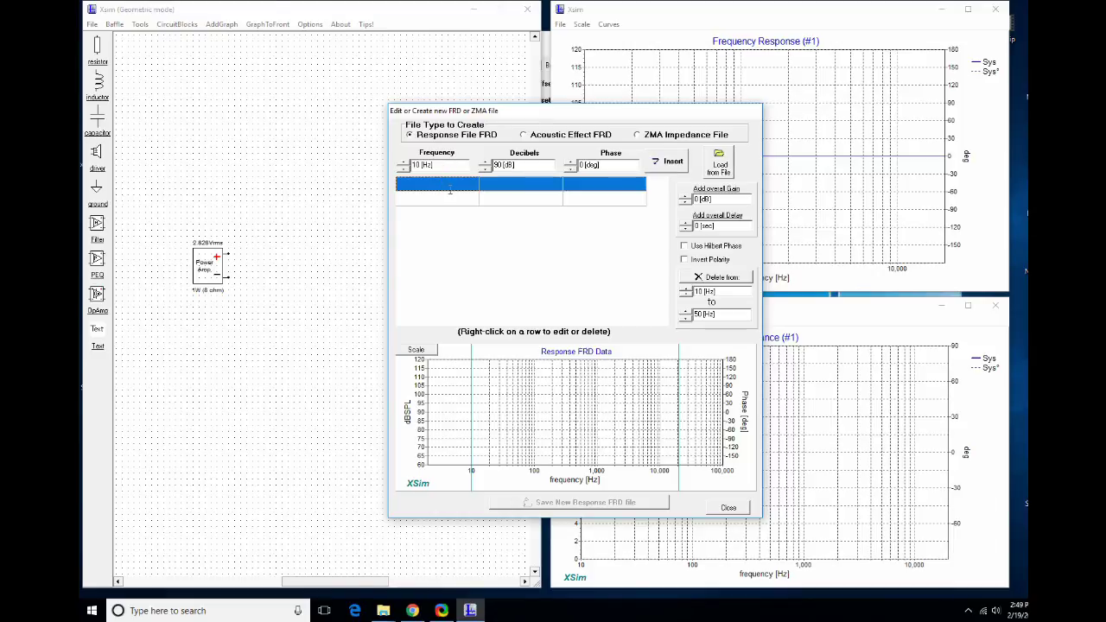
left_click(674, 163)
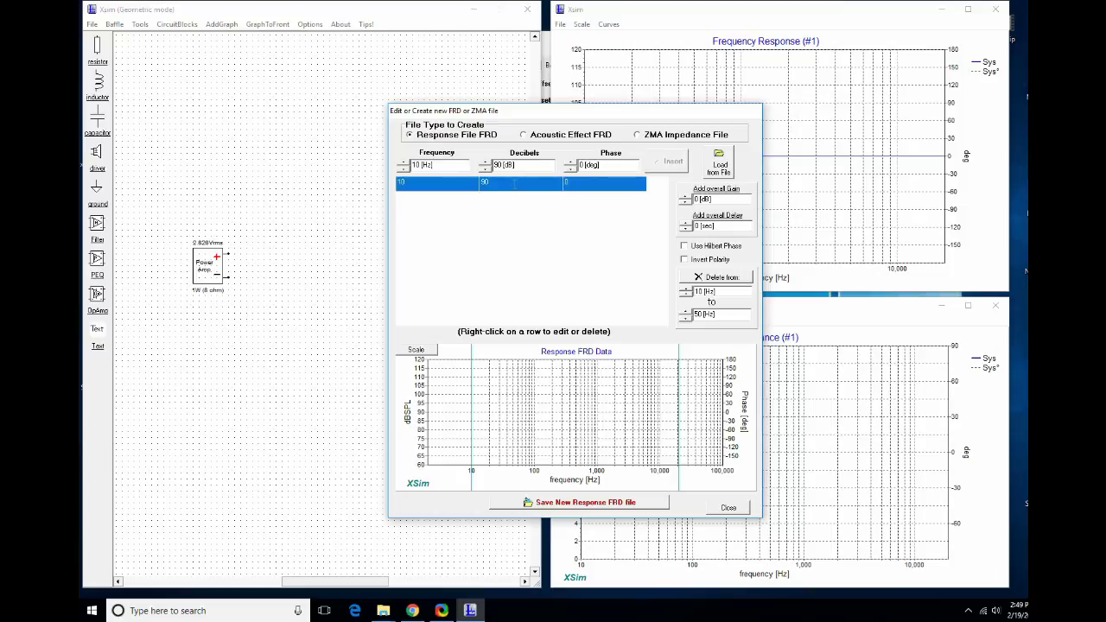
Insert a response point at 20 Hz with a level of 91 dB.
left_click_drag(519, 164, 485, 166)
type("81")
left_click_drag(463, 162, 367, 163)
type("20")
left_click_drag(520, 164, 485, 164)
left_click(675, 163)
Insert a response point at 100 Hz with a level of 92 dB.
left_click_drag(527, 167, 480, 166)
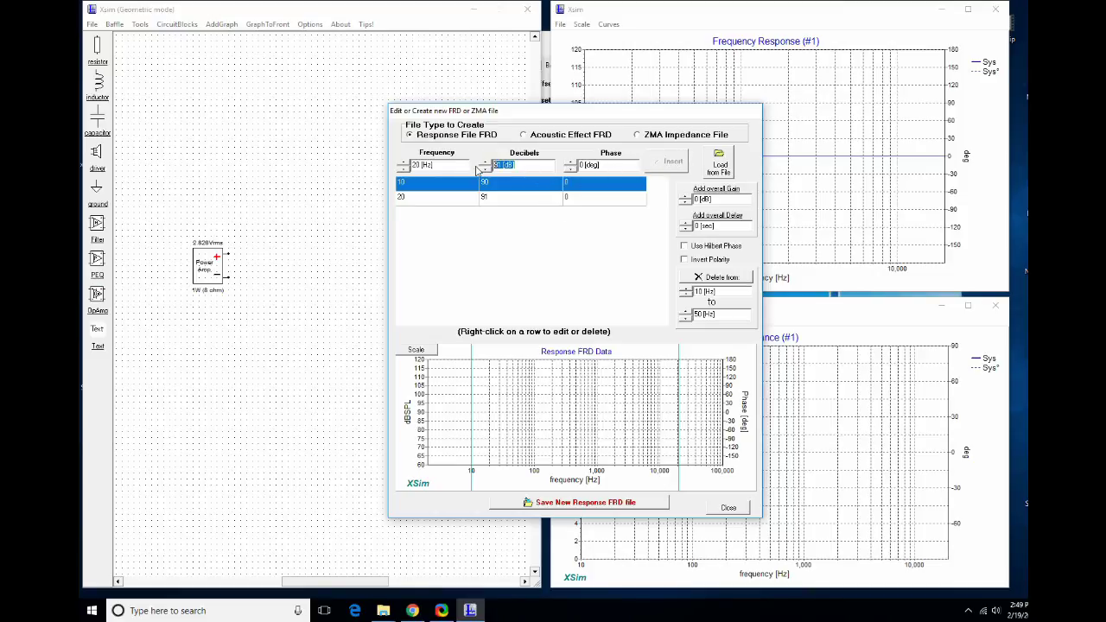
type("92")
left_click_drag(432, 166, 400, 169)
type("100")
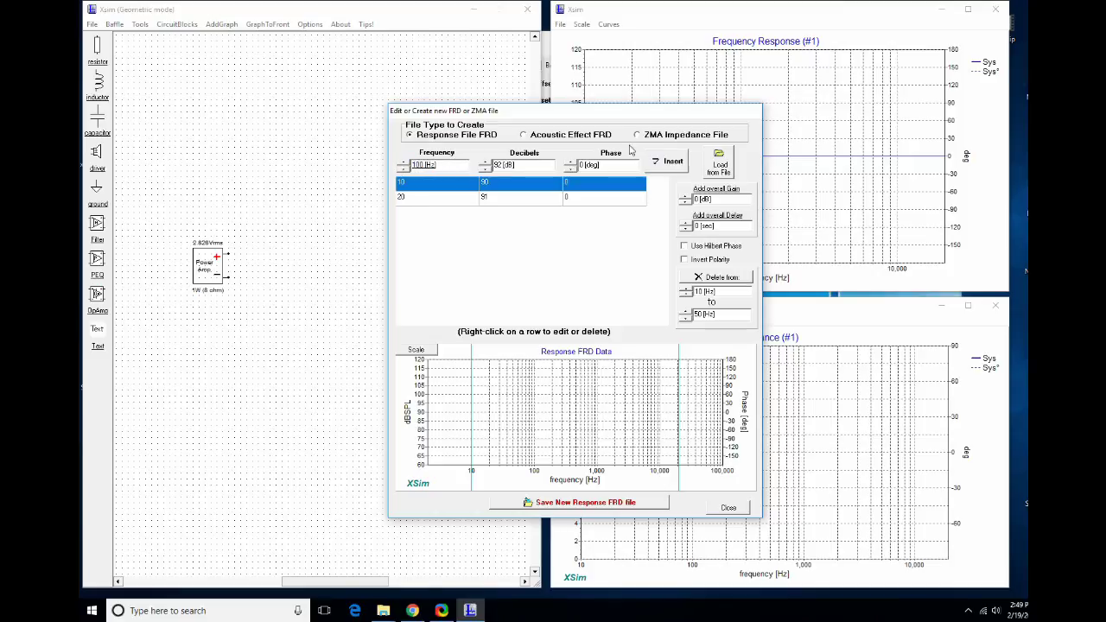
left_click(674, 164)
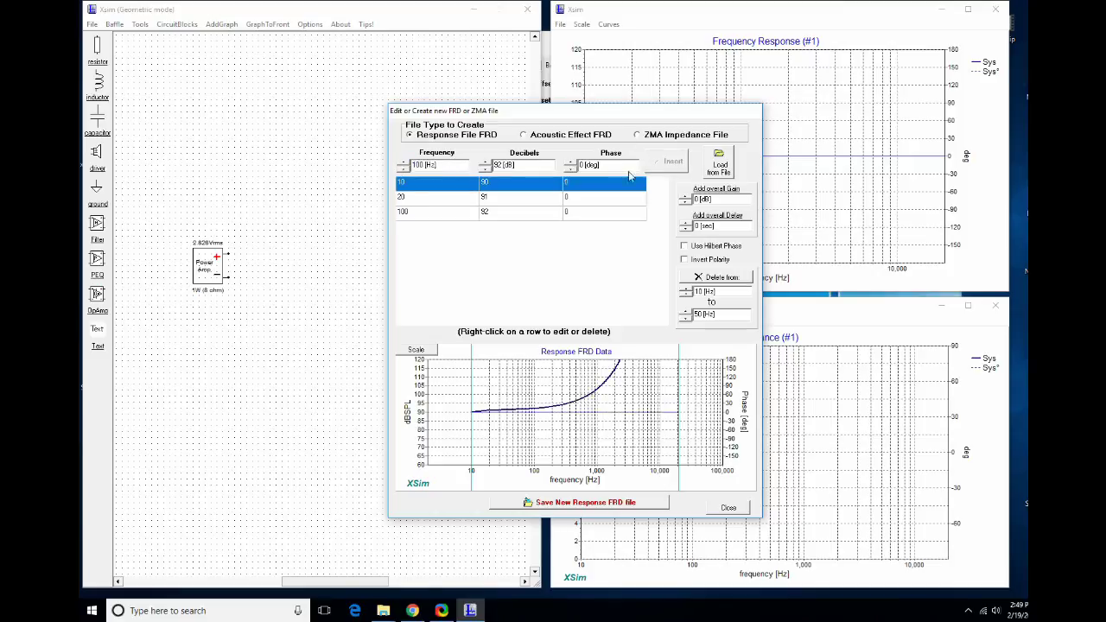
Insert response points at 500 Hz and 1 kHz, both with a level of 93 dB.
left_click_drag(448, 165, 409, 166)
type("1")
type("500")
left_click(488, 162)
left_click(667, 163)
left_click(664, 164)
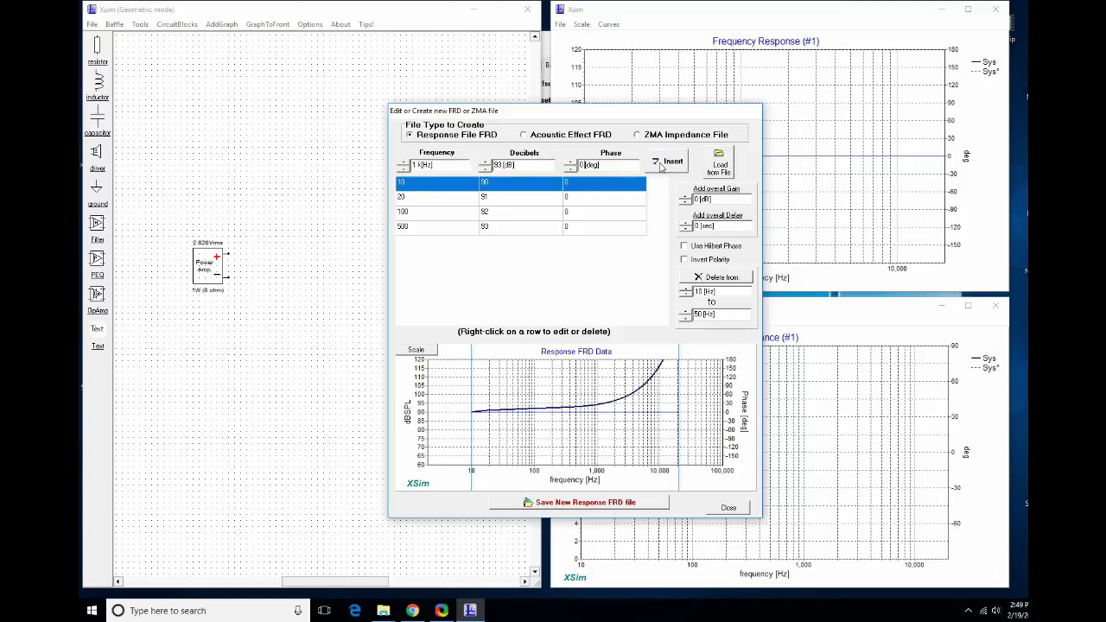
Insert a response point at 1500 Hz with a level of 91 dB.
left_click_drag(440, 167, 388, 167)
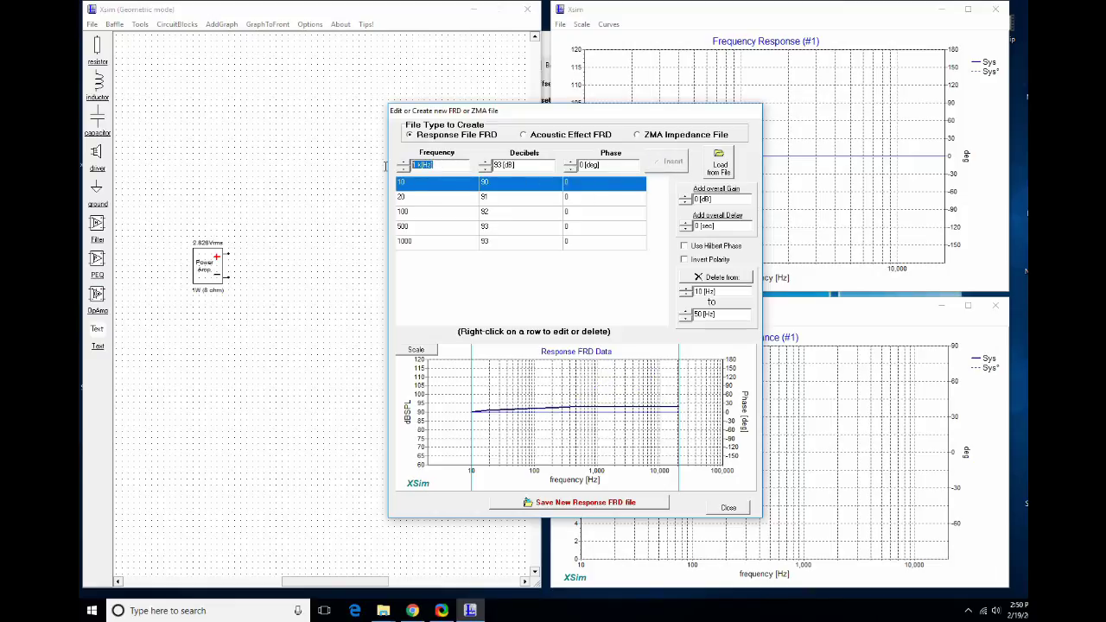
type("1500")
left_click_drag(522, 164, 475, 164)
type("91")
left_click(668, 162)
Insert a response point at 2000 Hz with a level of 93 dB.
left_click_drag(441, 164, 415, 164)
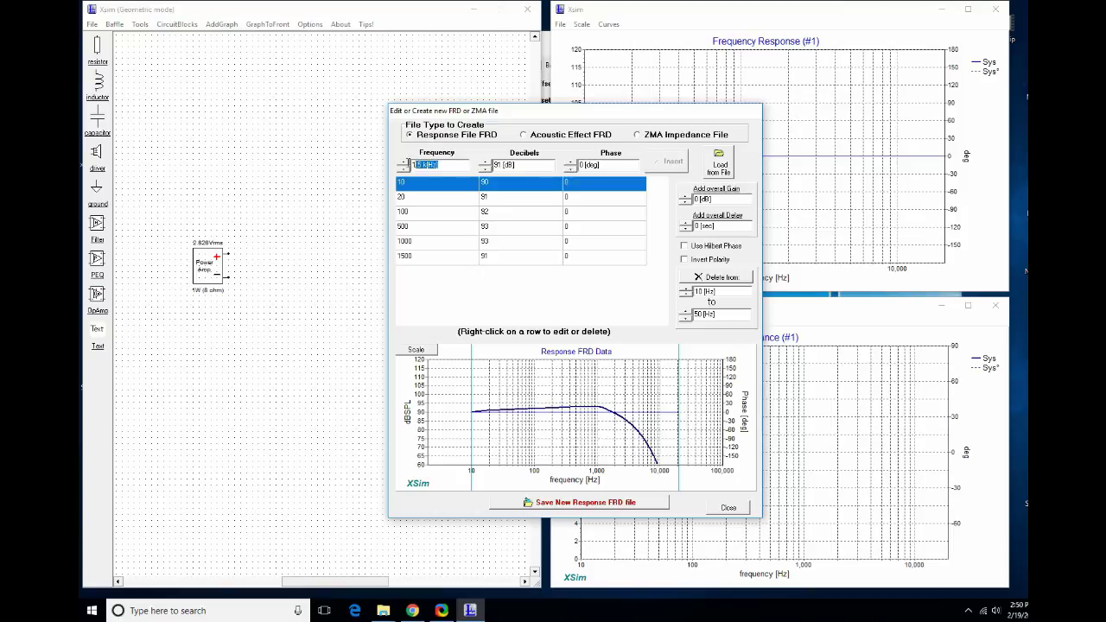
type("2000")
left_click_drag(536, 163, 486, 166)
type("93")
left_click(660, 162)
Insert response points at 3500 Hz with 98 dB, 4000 Hz with 95 dB, 5000 Hz with 97 dB and 6000 Hz with 91 dB.
left_click_drag(519, 164, 481, 167)
type("88")
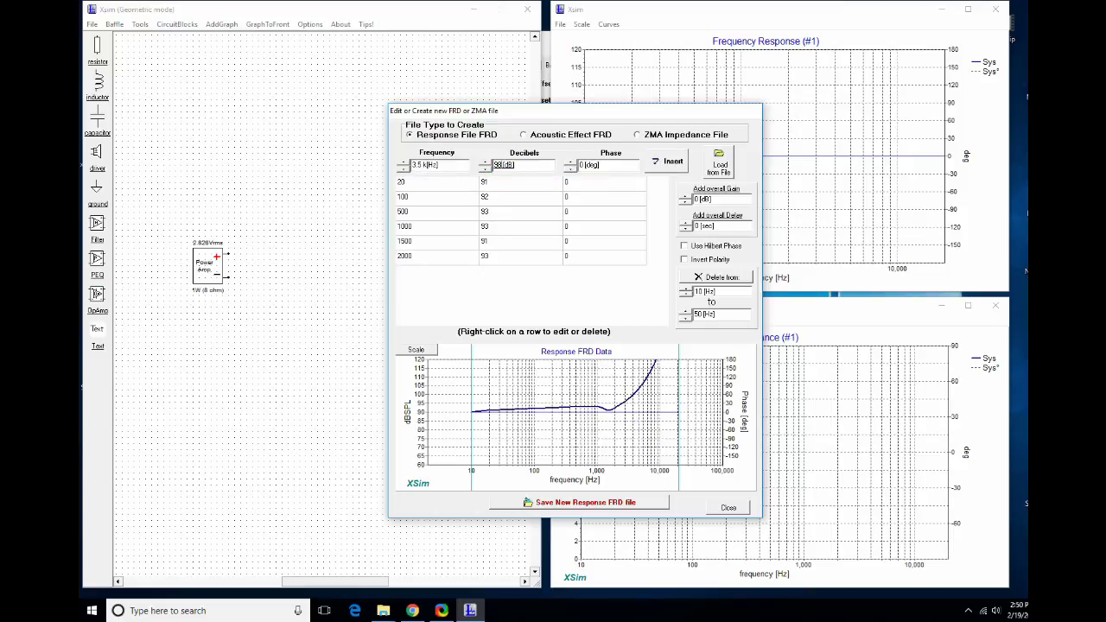
left_click(652, 163)
left_click(666, 166)
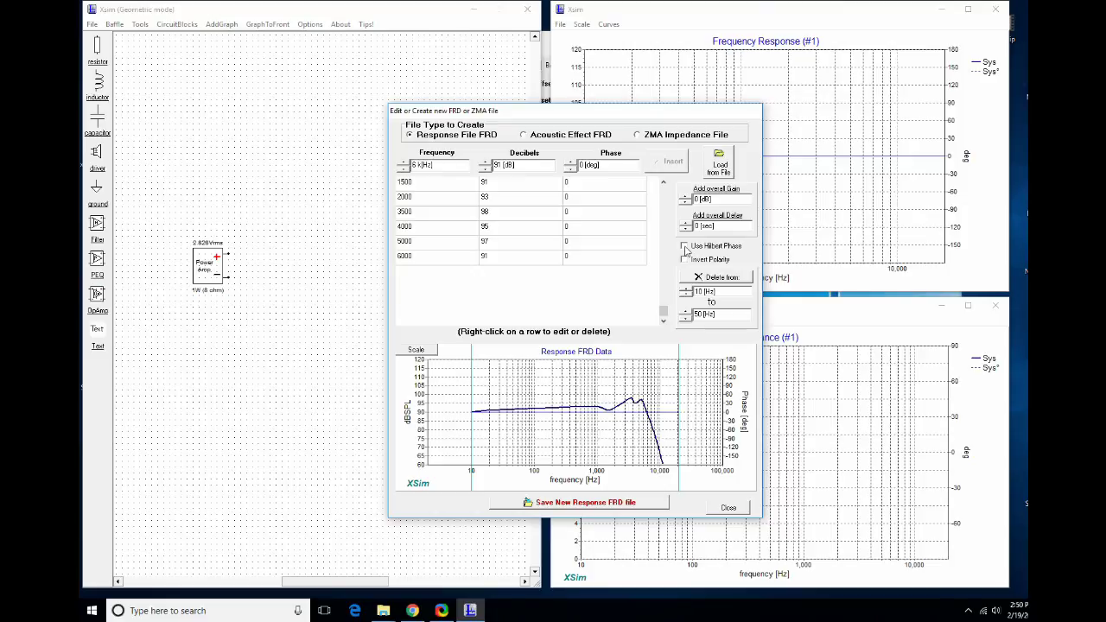
Convert the response data to Hilbert Phase and save it as a new FRD file in the measurements folder.
left_click(687, 248)
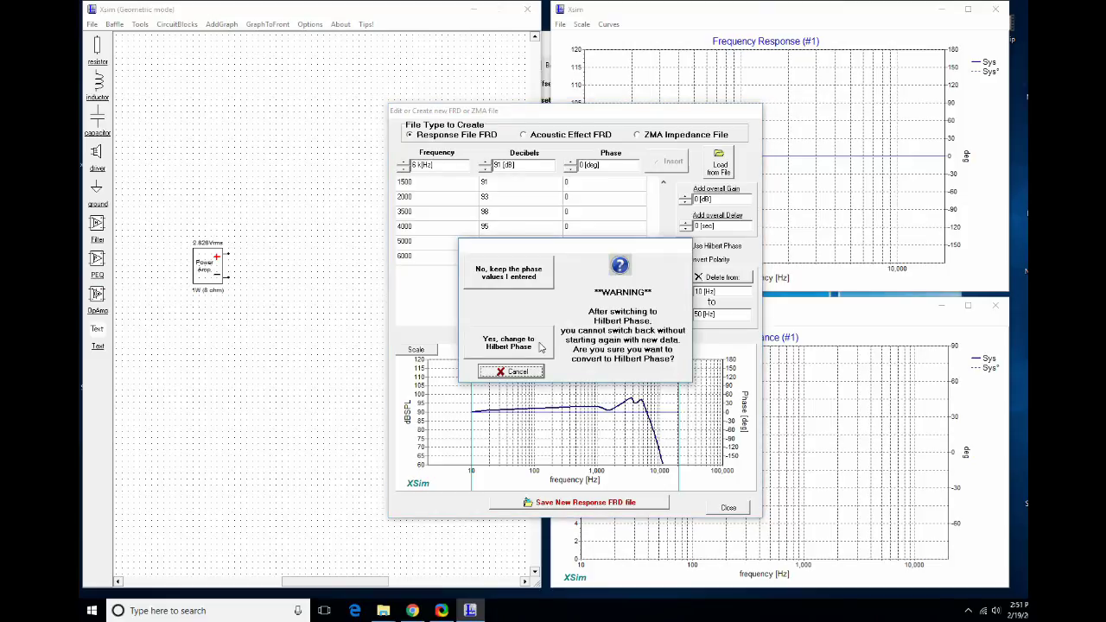
left_click(515, 345)
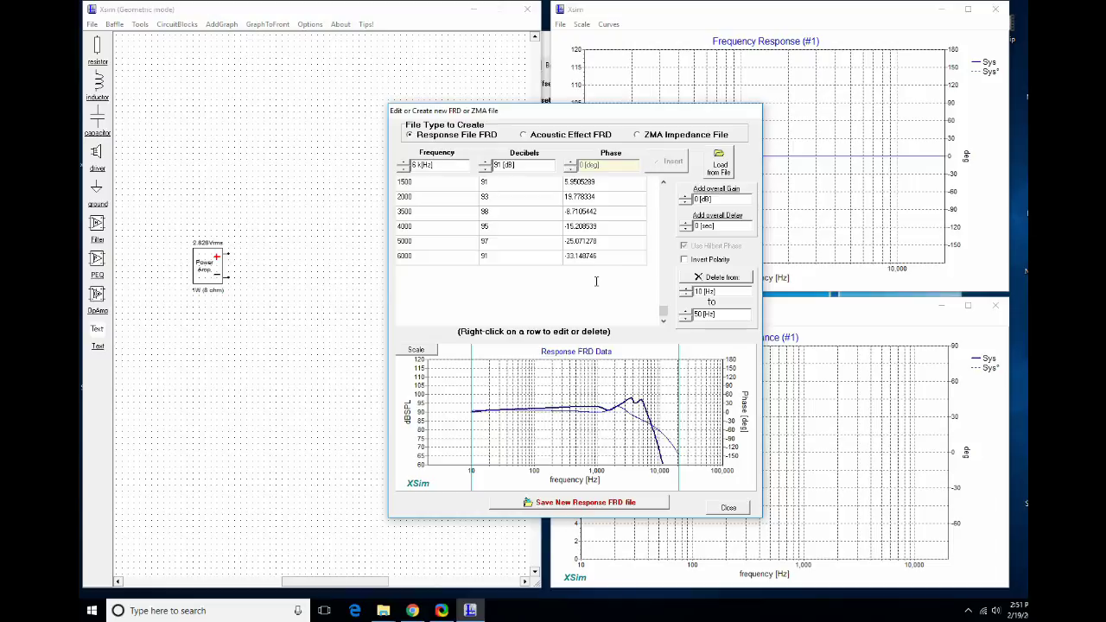
left_click(595, 503)
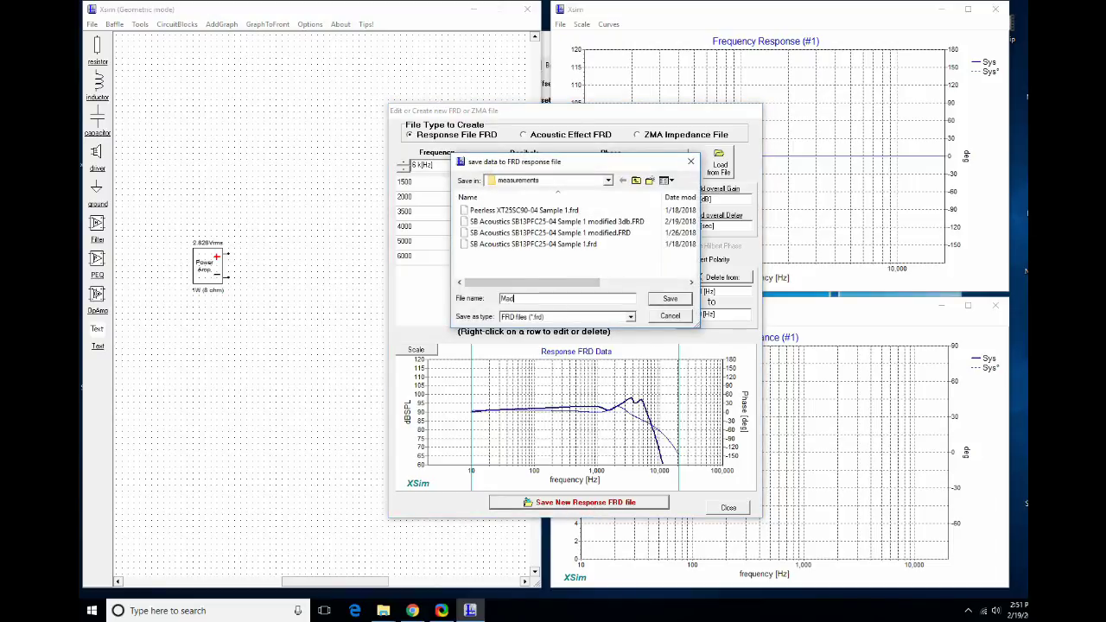
left_click(670, 299)
Start a ZMA impedance file and insert points at 10 Hz with 4 ohms, 60 Hz with 6 ohms and 75 Hz with 25 ohms.
left_click(637, 135)
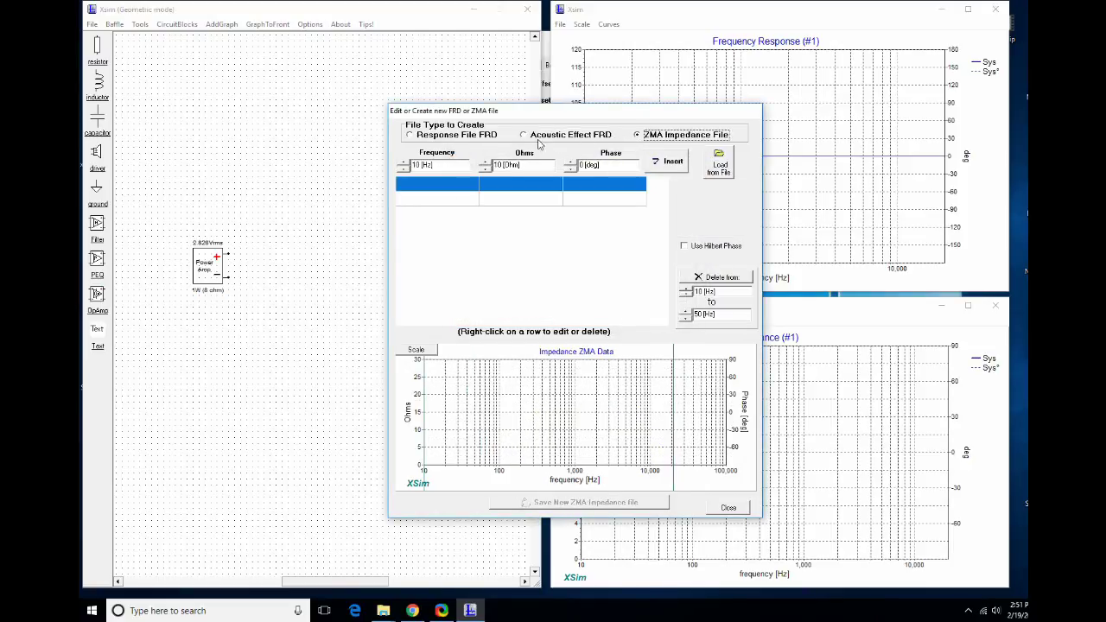
left_click(439, 165)
type("60")
key("Tab")
type("6")
key("Return")
type("75")
key("Tab")
type("25")
key("Return")
Insert impedance points at 90 Hz with 8 ohms and 200 Hz with 4 ohms, plus a point at 1 kHz.
type("90")
key("Tab")
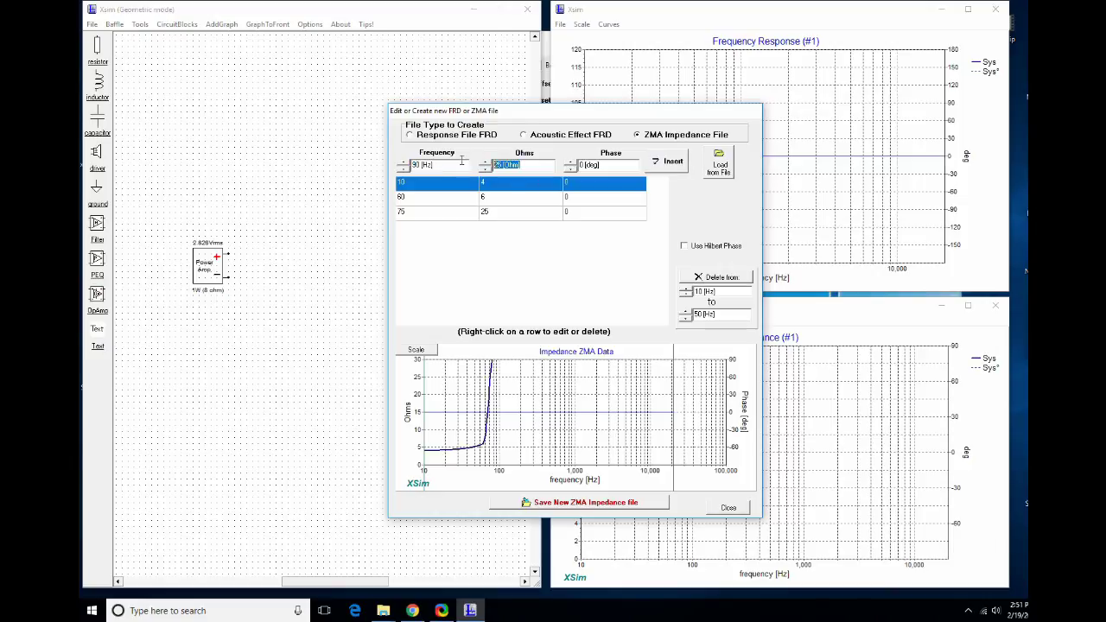
type("8")
key("Return")
type("200")
key("Tab")
type("4")
key("Return")
type("1000")
key("Tab")
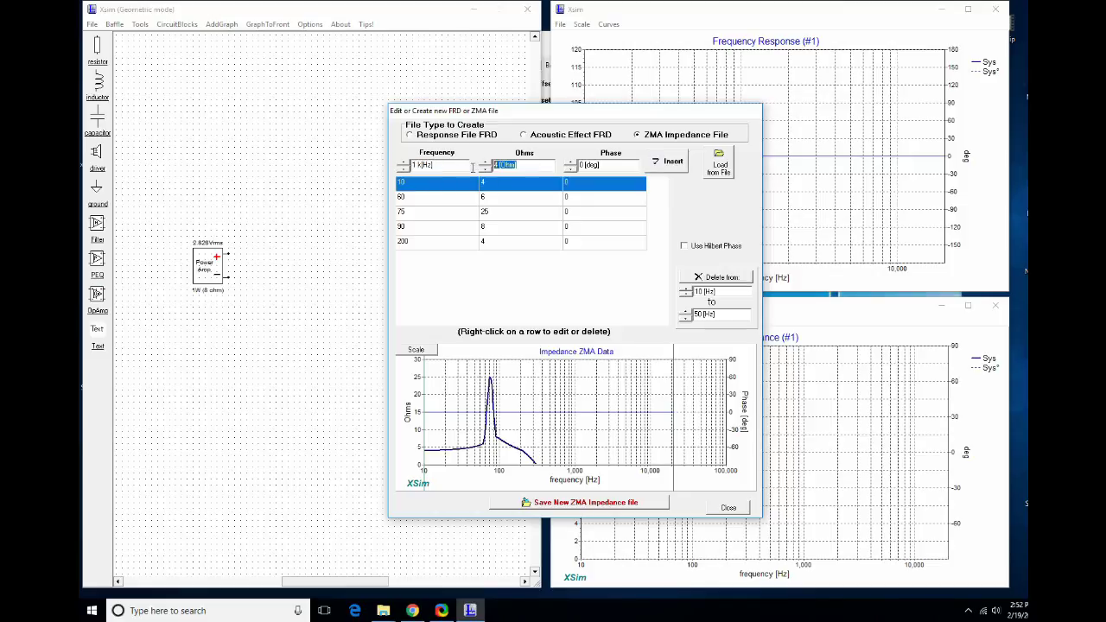
key("Return")
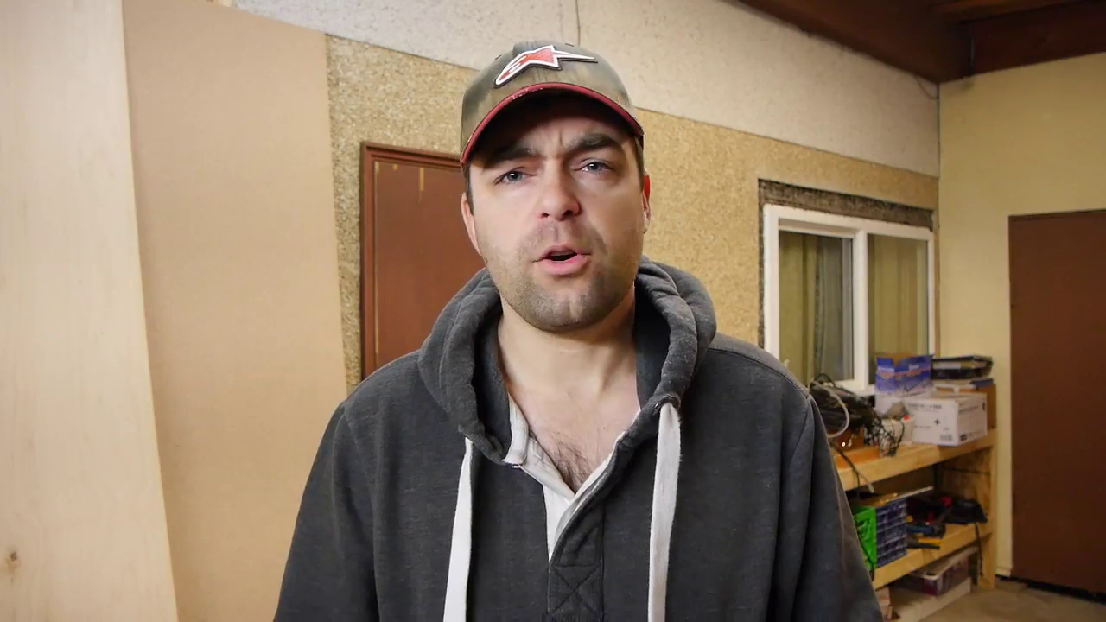